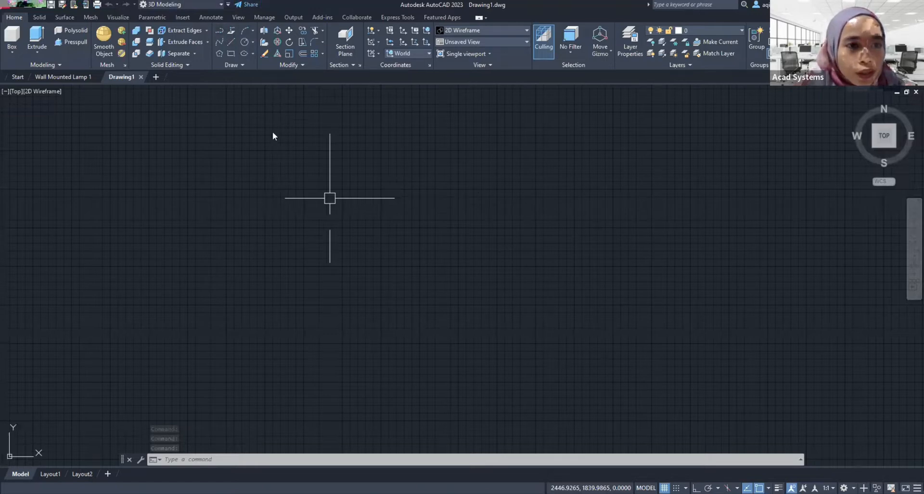
# Choose the 3D Modeling workspace and draw a vertical polyline 20 units long, downward with Ortho on
pyautogui.click(185, 9)
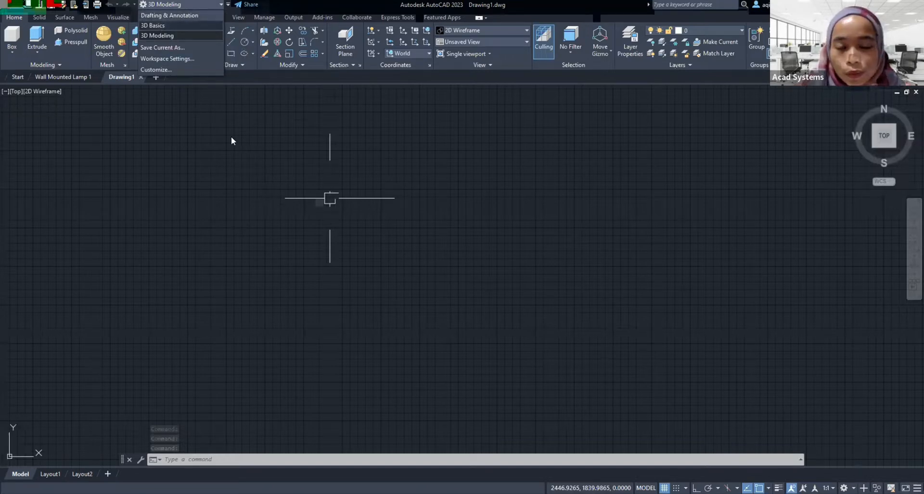
pyautogui.click(168, 35)
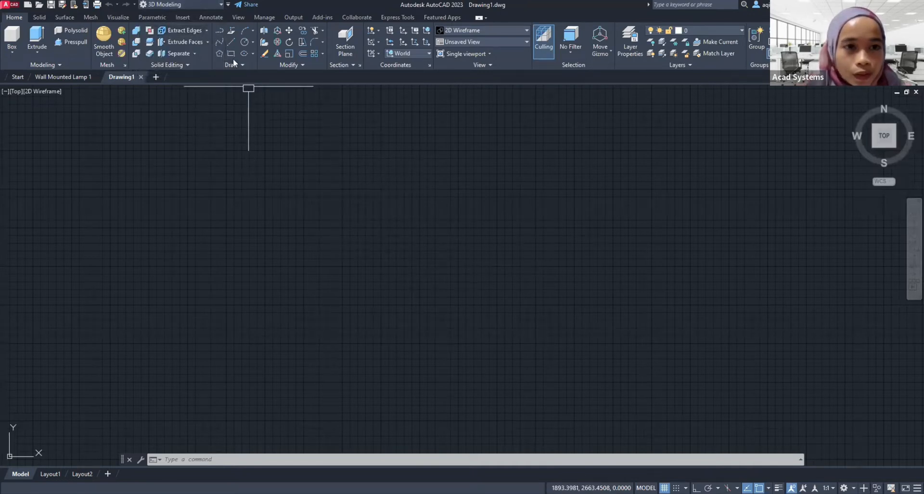
pyautogui.click(221, 29)
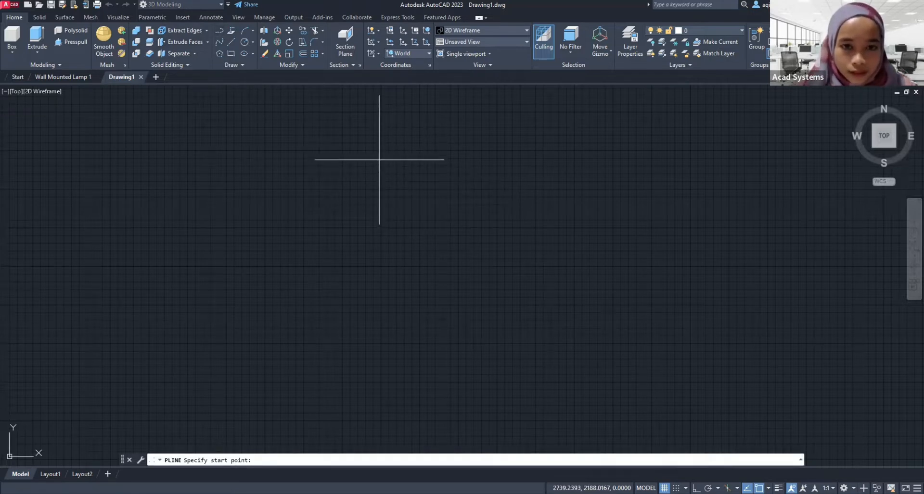
pyautogui.click(379, 160)
pyautogui.press('F8')
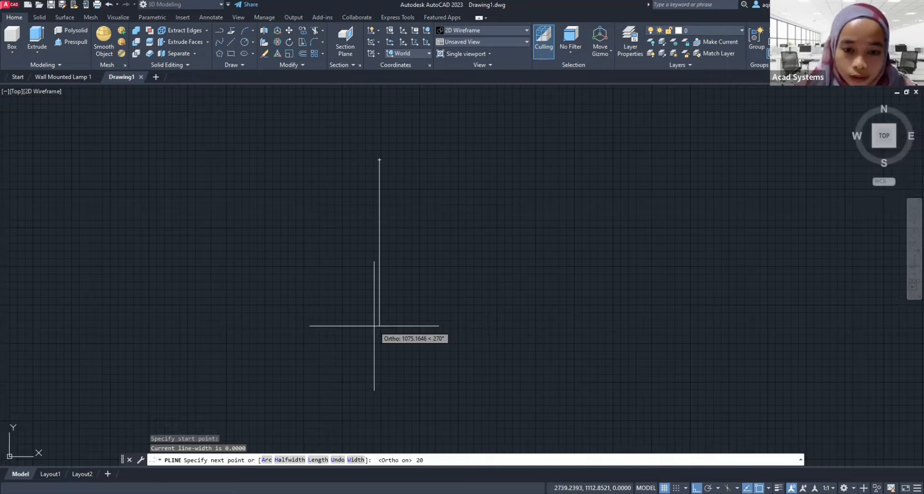
pyautogui.press('Return')
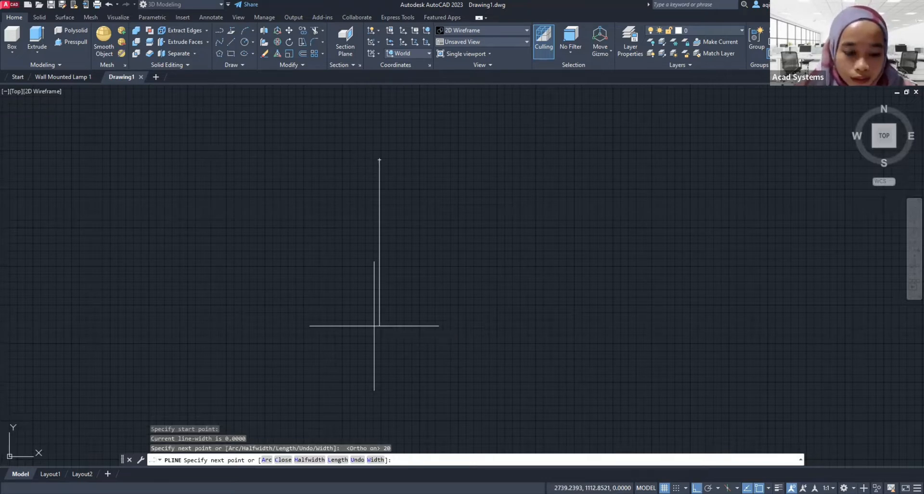
pyautogui.press('Return')
# Set the snap spacing and the grid spacing to 1 in both X and Y
pyautogui.scroll(-8, 368, 159)
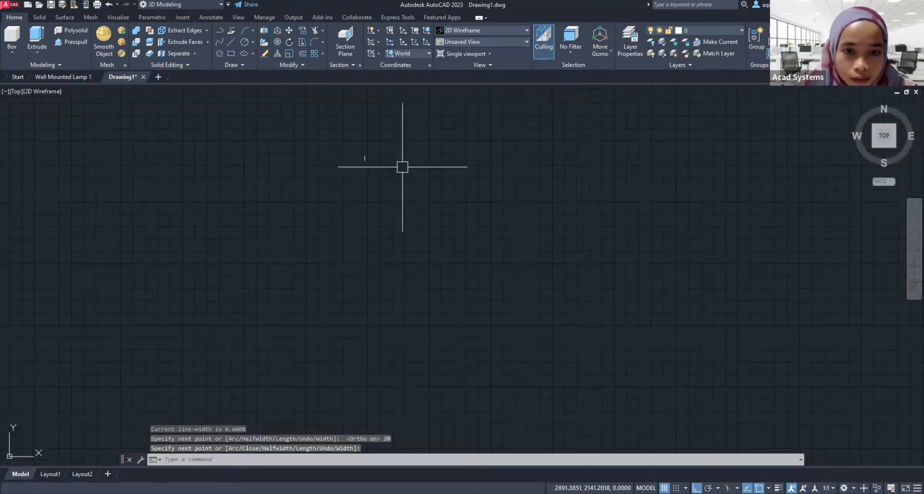
pyautogui.scroll(2, 401, 168)
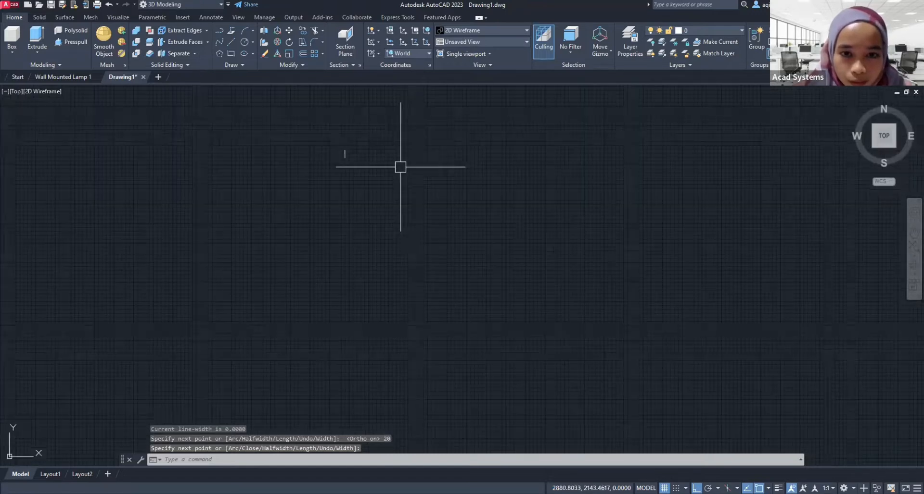
pyautogui.scroll(4, 386, 159)
pyautogui.moveTo(336, 156); pyautogui.dragTo(461, 255, button='middle')
pyautogui.scroll(4, 452, 230)
pyautogui.moveTo(386, 231); pyautogui.dragTo(496, 171, button='middle')
pyautogui.scroll(2, 462, 182)
pyautogui.rightClick(677, 487)
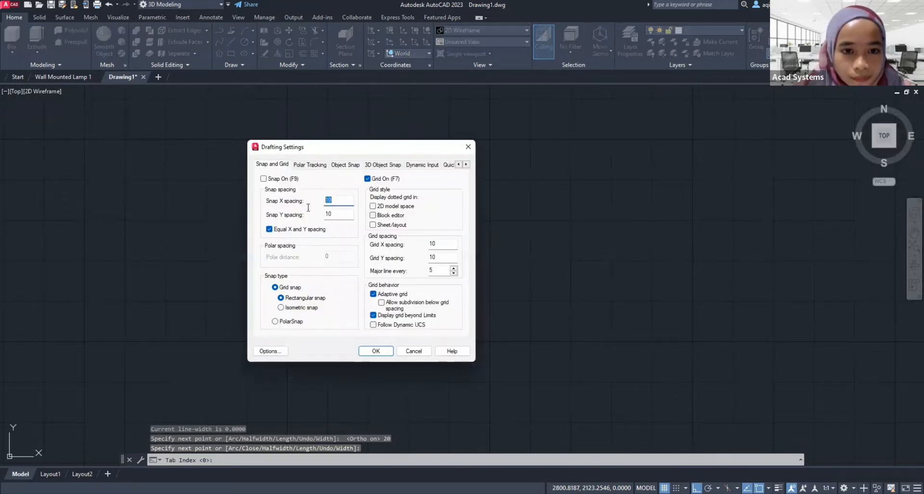
pyautogui.write('1')
pyautogui.doubleClick(438, 244)
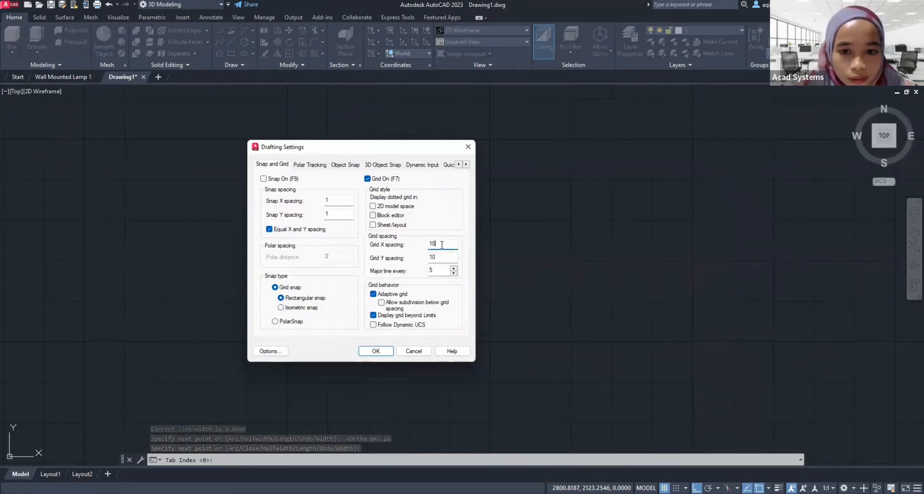
pyautogui.write('1')
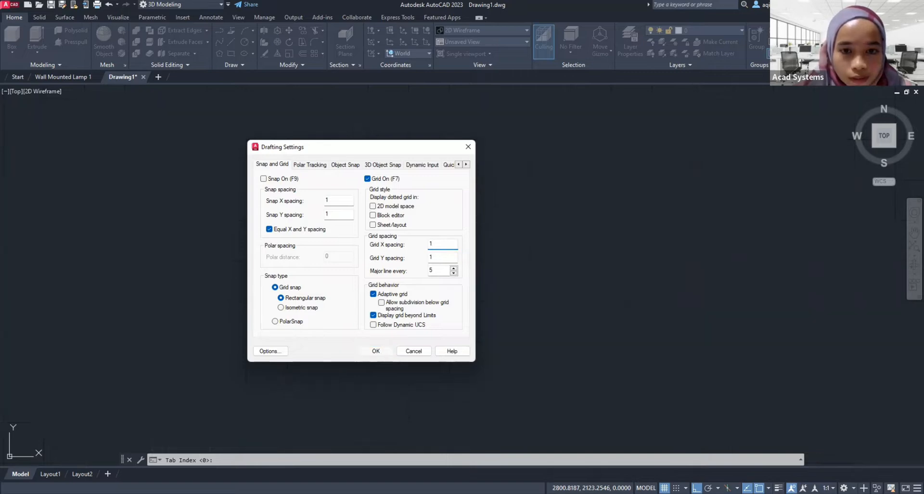
pyautogui.click(376, 352)
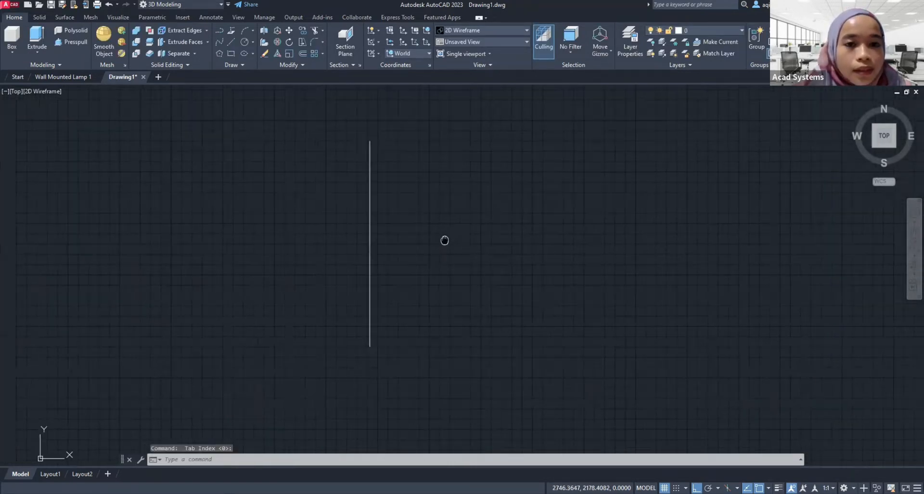
# Draw a horizontal polyline 12 units long to the right of the vertical line
pyautogui.click(219, 31)
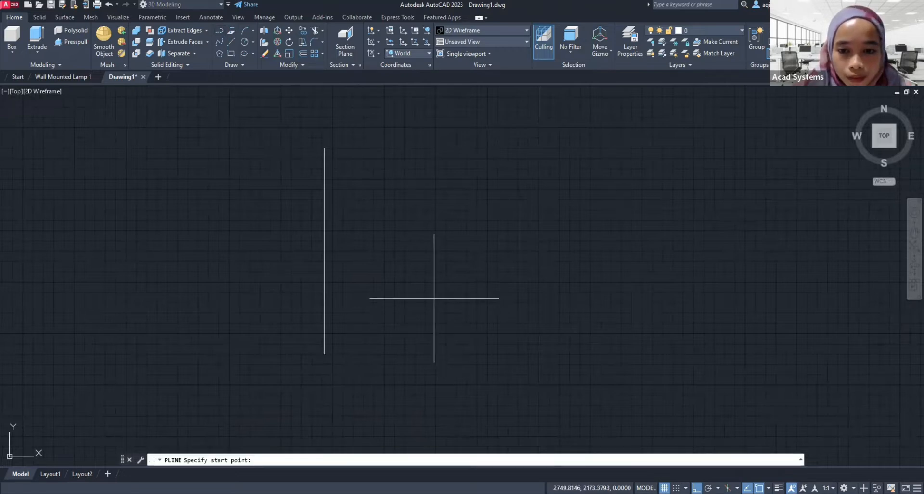
pyautogui.click(434, 299)
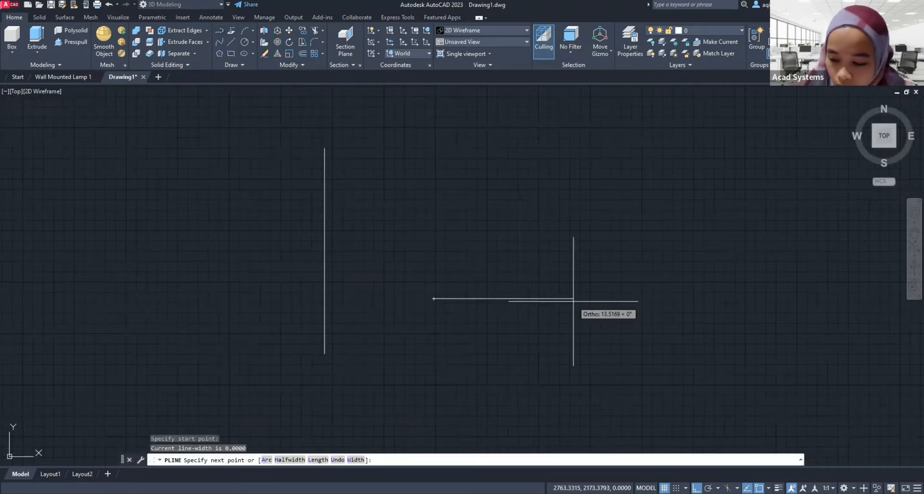
pyautogui.write('12')
pyautogui.press('Return')
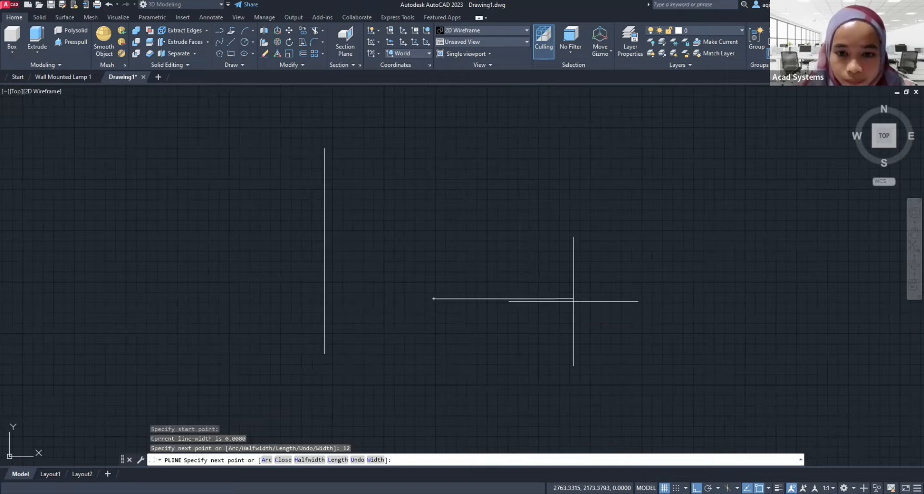
pyautogui.press('Return')
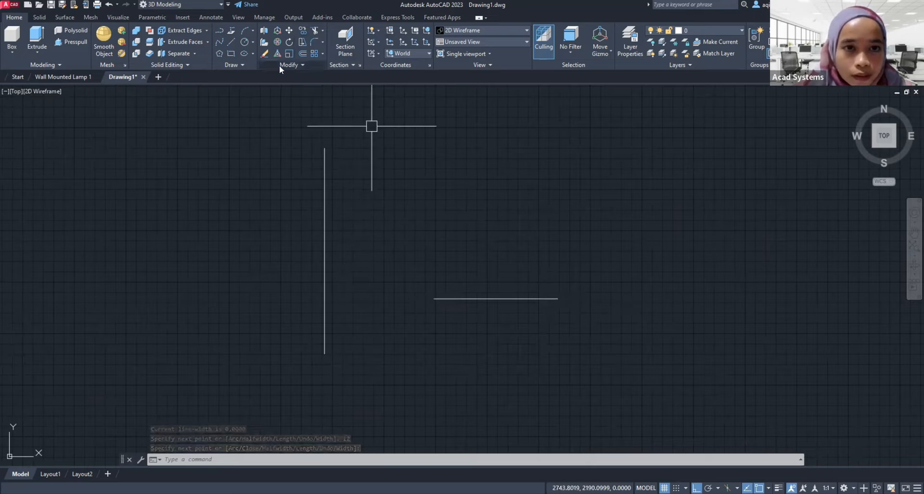
# Move the horizontal line by its midpoint onto the lower part of the vertical line, with Ortho off
pyautogui.click(289, 30)
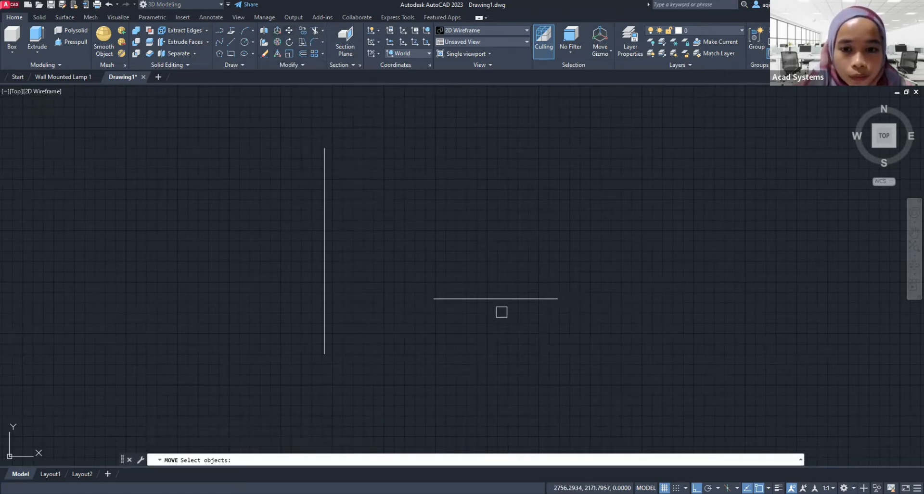
pyautogui.click(510, 301)
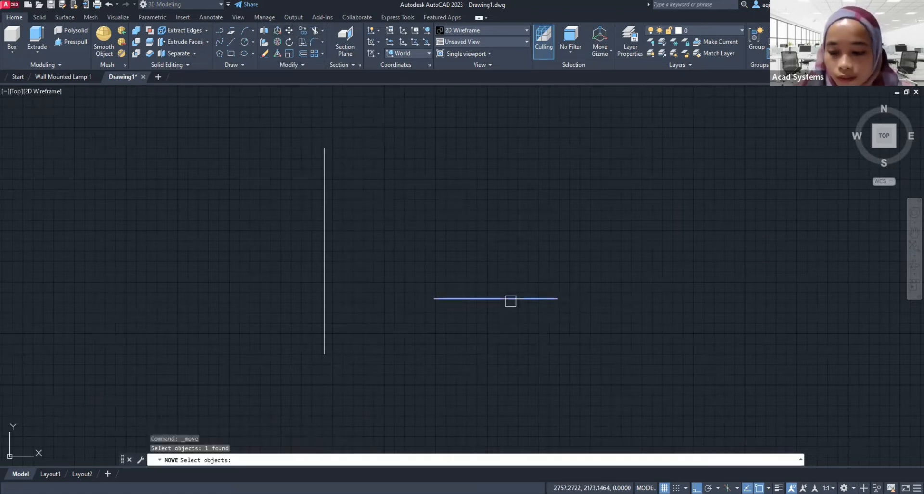
pyautogui.press('Return')
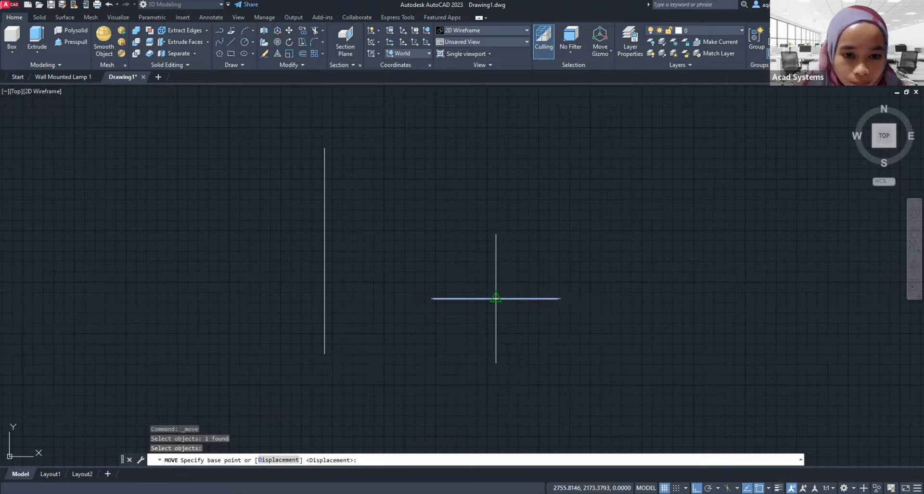
pyautogui.click(495, 298)
pyautogui.press('F8')
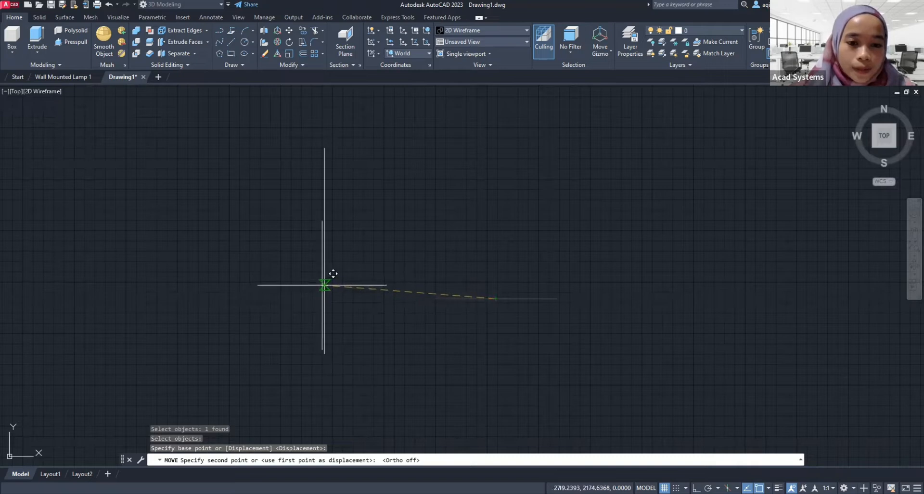
pyautogui.click(335, 282)
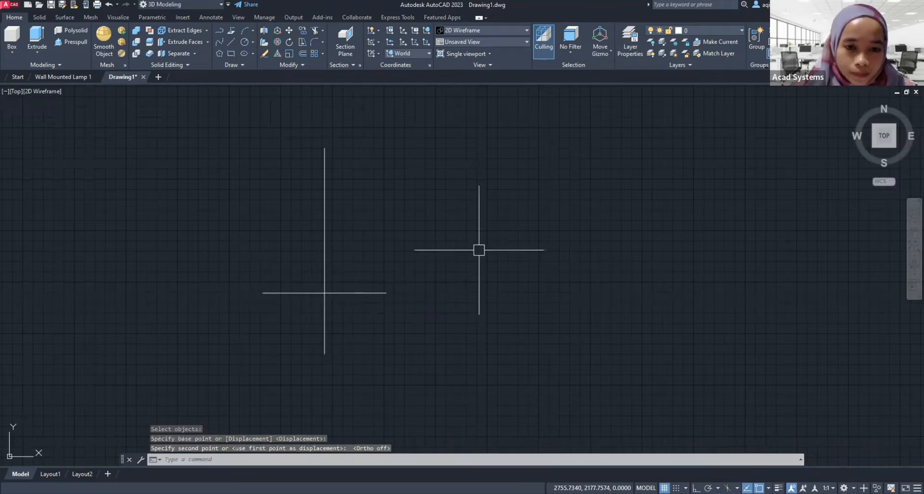
# Draw an S-shaped arc polyline starting above the horizontal line's right end, level with the vertical line's top, ending with a straight segment to the vertical's bottom
pyautogui.moveTo(441, 246); pyautogui.dragTo(495, 220, button='middle')
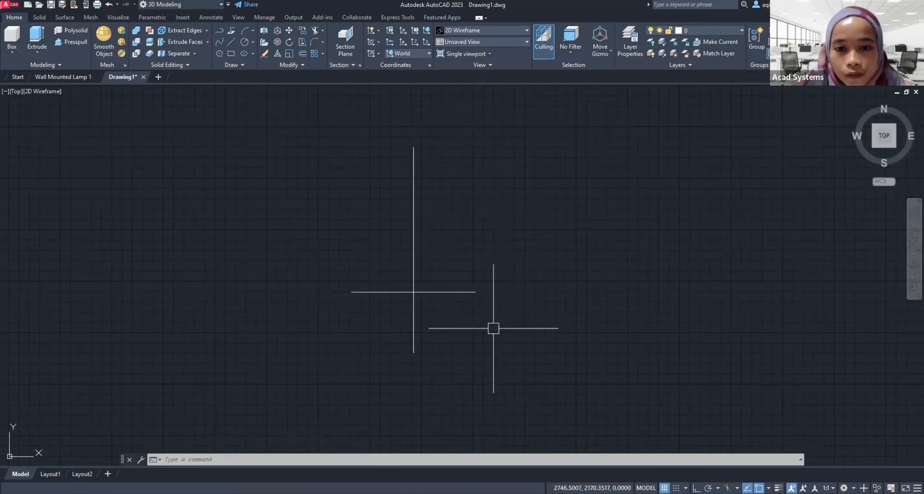
pyautogui.click(220, 29)
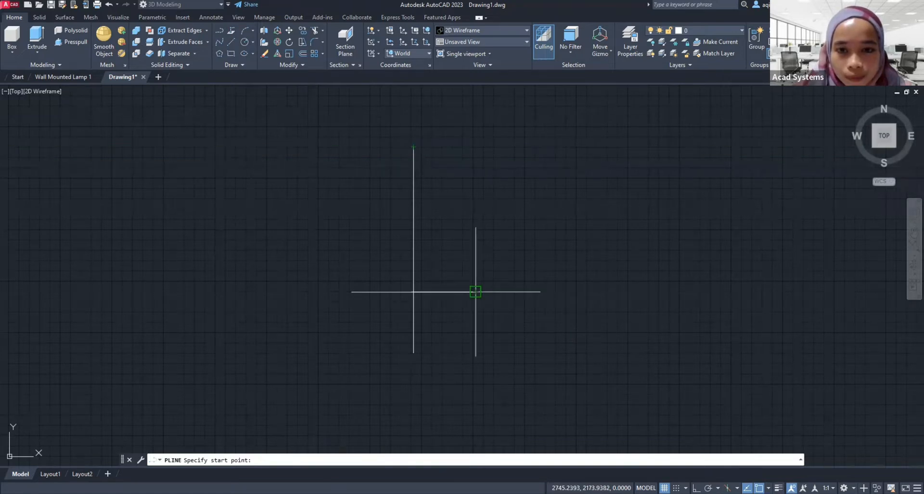
pyautogui.click(475, 146)
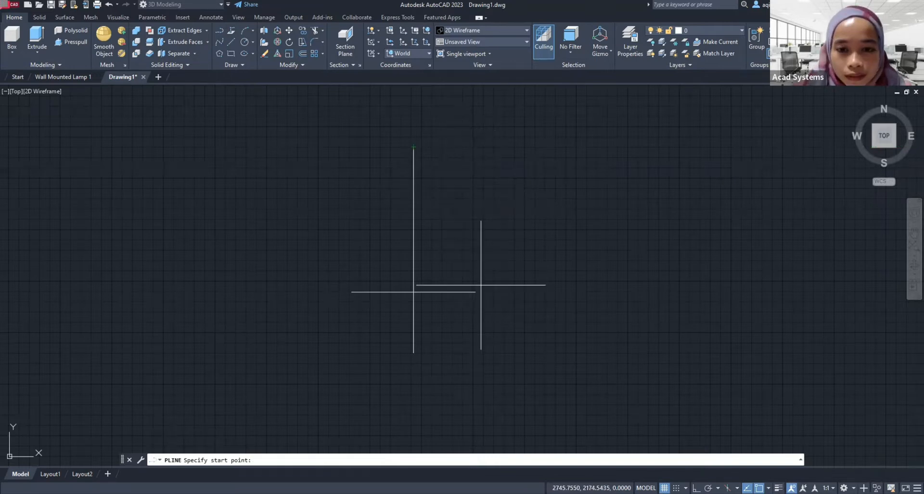
pyautogui.click(475, 147)
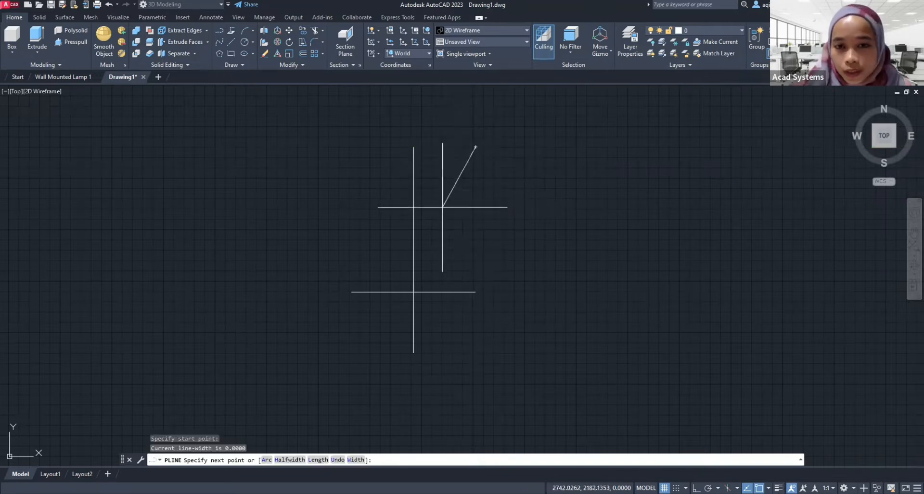
pyautogui.rightClick(460, 192)
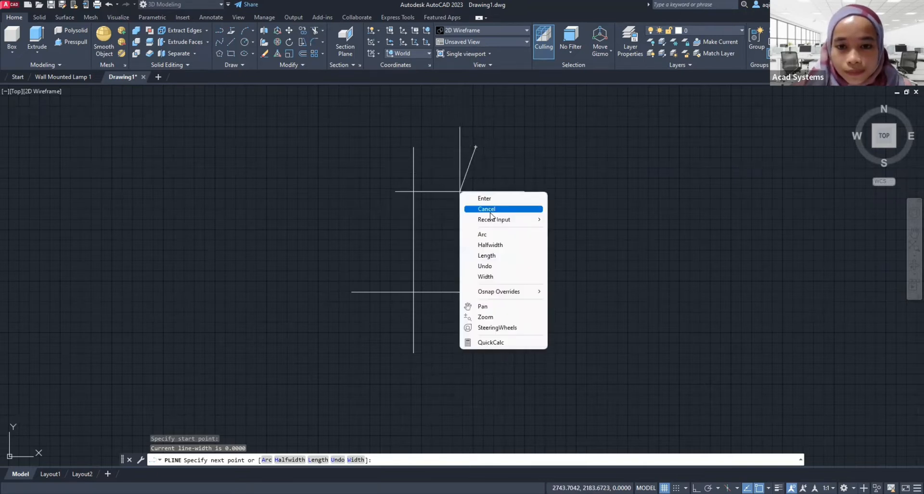
pyautogui.click(495, 234)
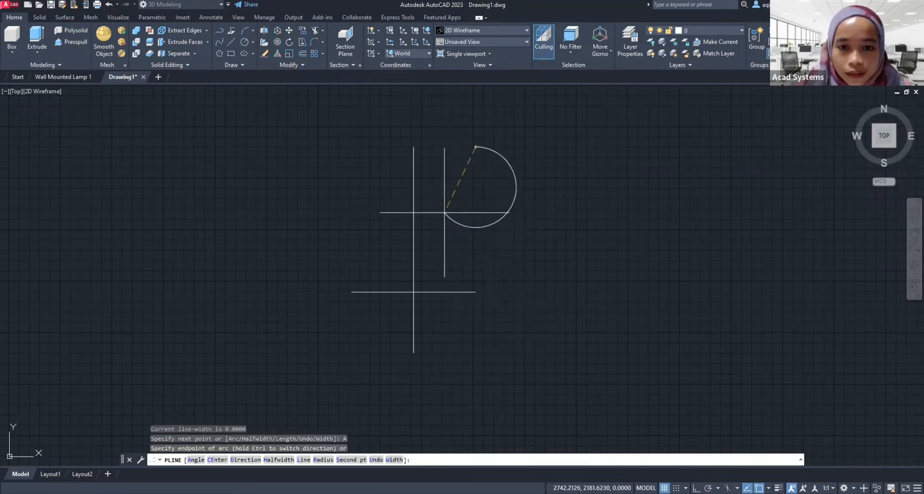
pyautogui.press('Escape')
pyautogui.press('Return')
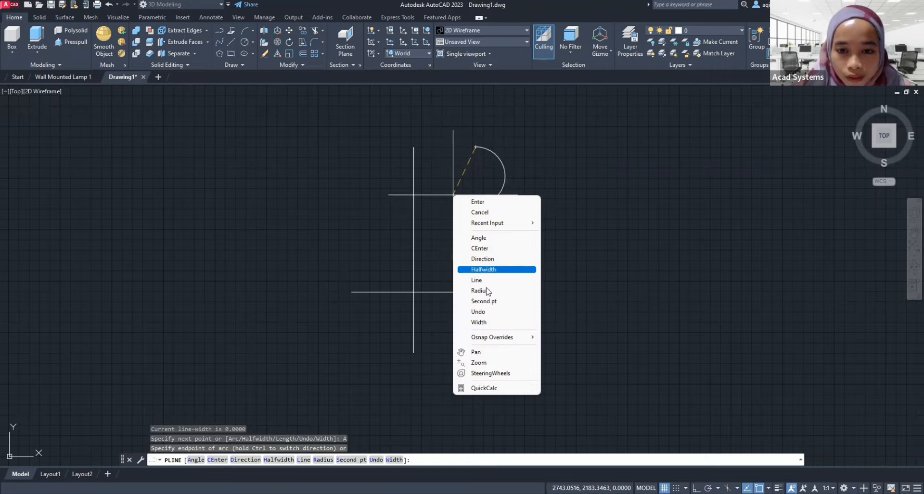
pyautogui.click(488, 301)
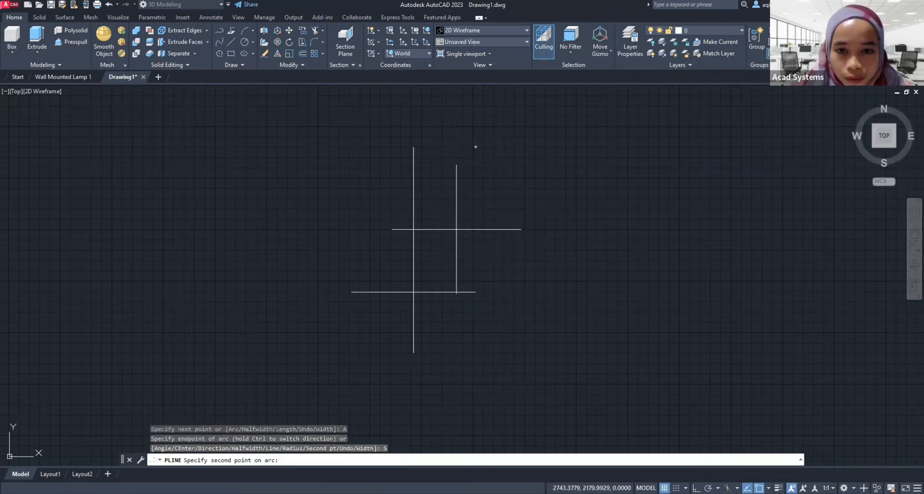
pyautogui.click(446, 224)
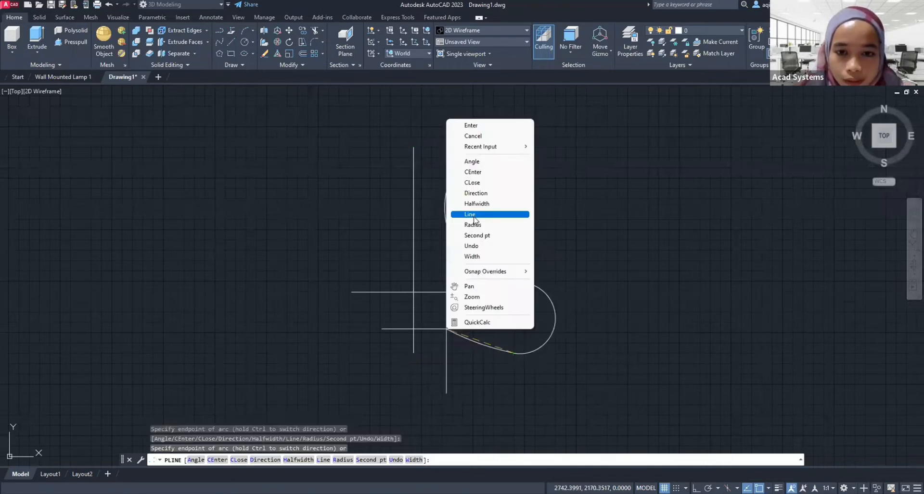
pyautogui.click(475, 217)
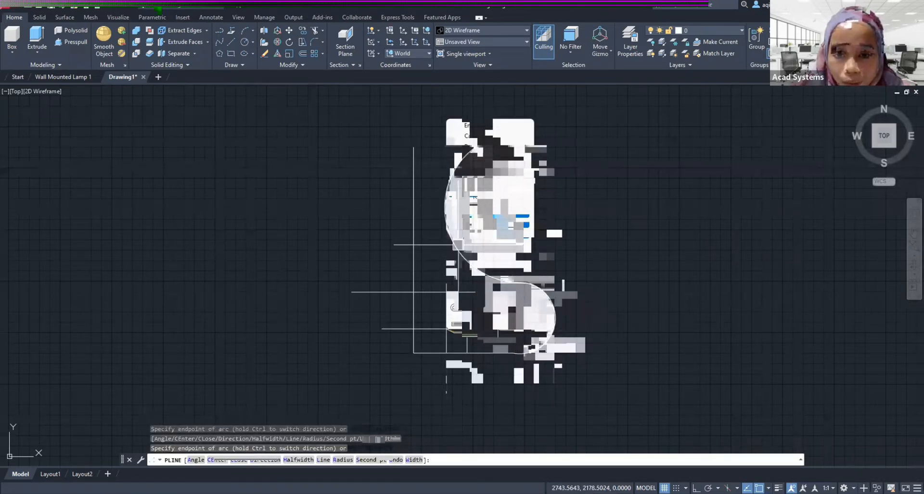
# Reshape the curved polyline by stretching the arc junction up and inward, shortening the base segment toward the axis, and flattening the lower arc's bulge
pyautogui.click(460, 252)
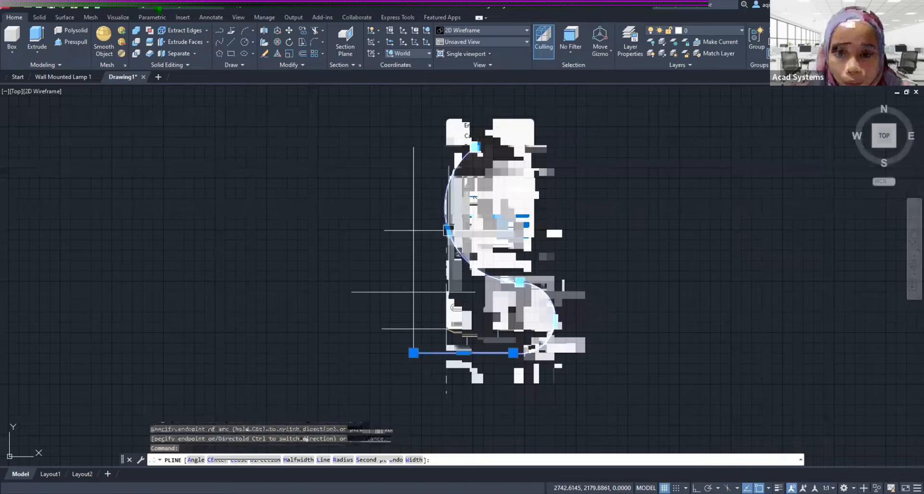
pyautogui.click(520, 283)
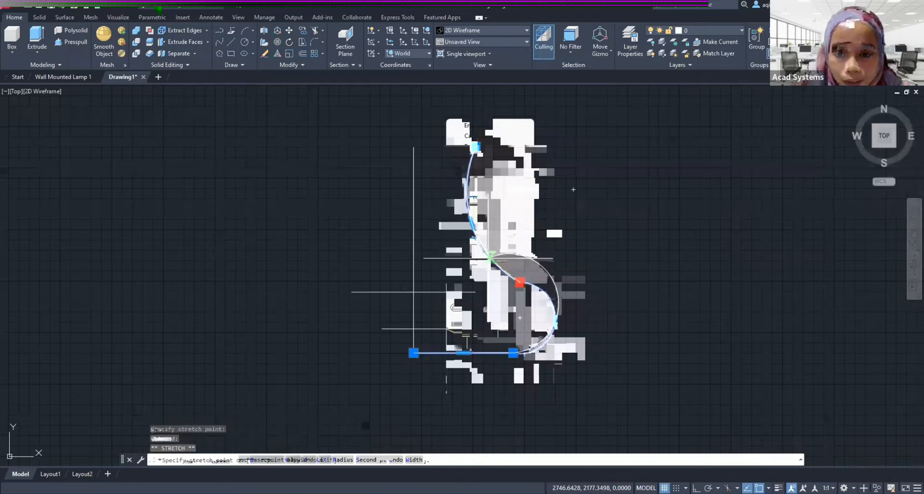
pyautogui.click(517, 301)
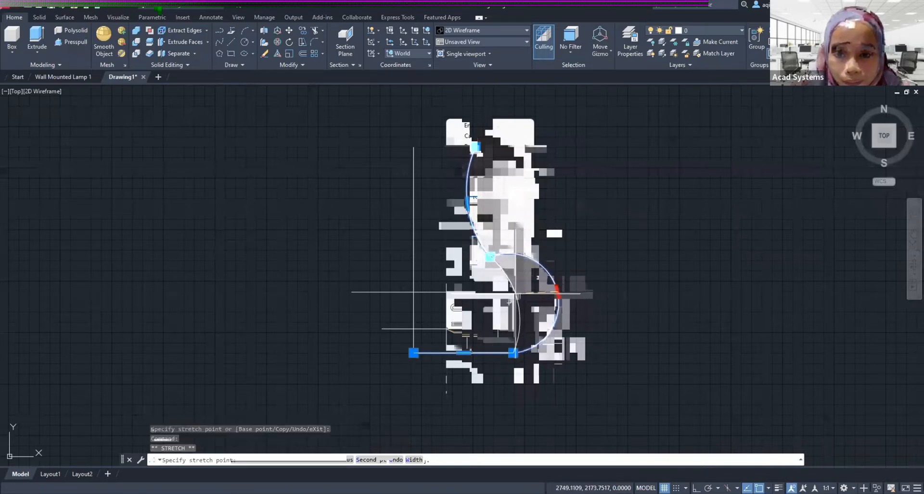
pyautogui.click(513, 353)
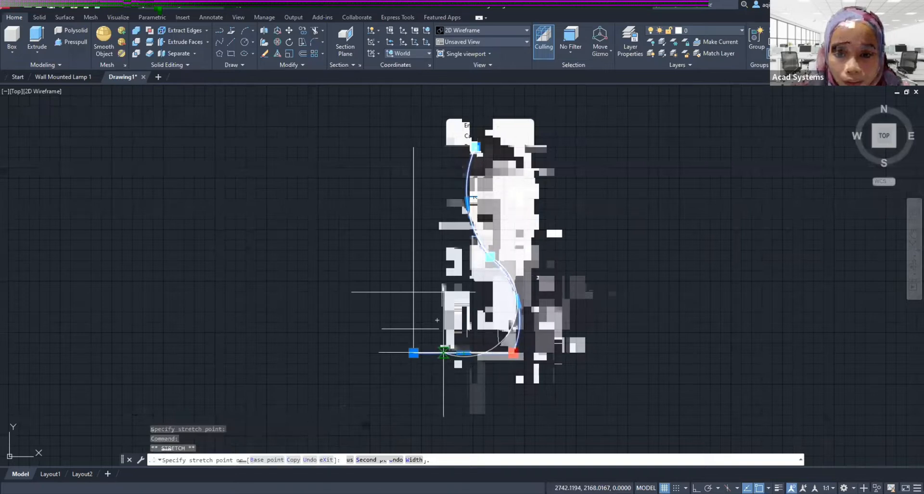
pyautogui.click(443, 353)
pyautogui.click(513, 327)
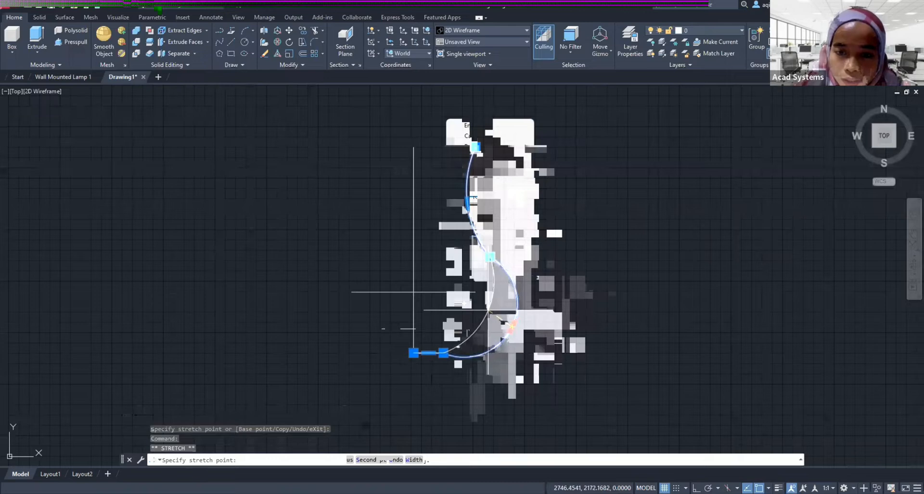
pyautogui.click(489, 313)
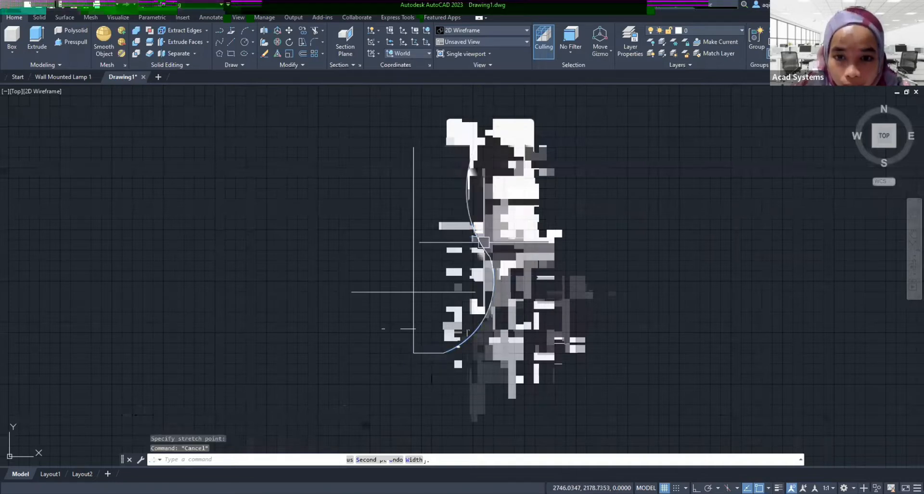
# Refine the upper arc by stretching the junction slightly toward the axis, deepening its inward curve, and lowering its open top end slightly
pyautogui.click(489, 257)
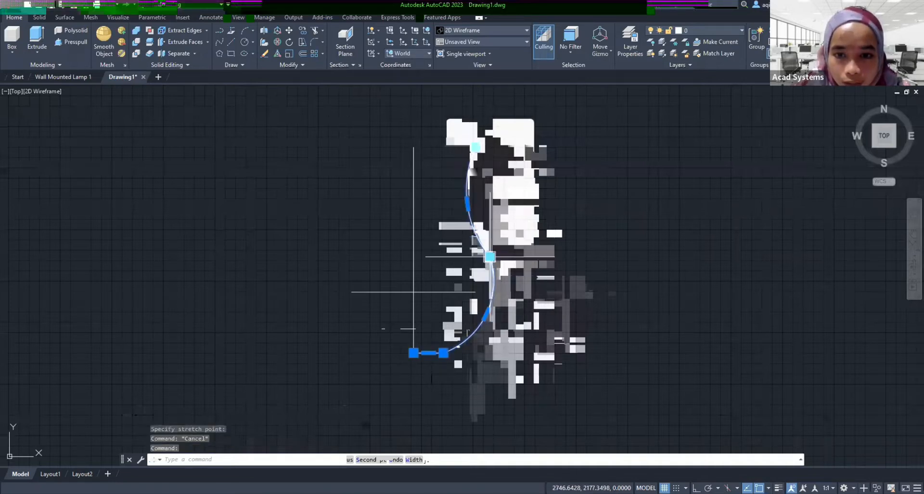
pyautogui.click(467, 204)
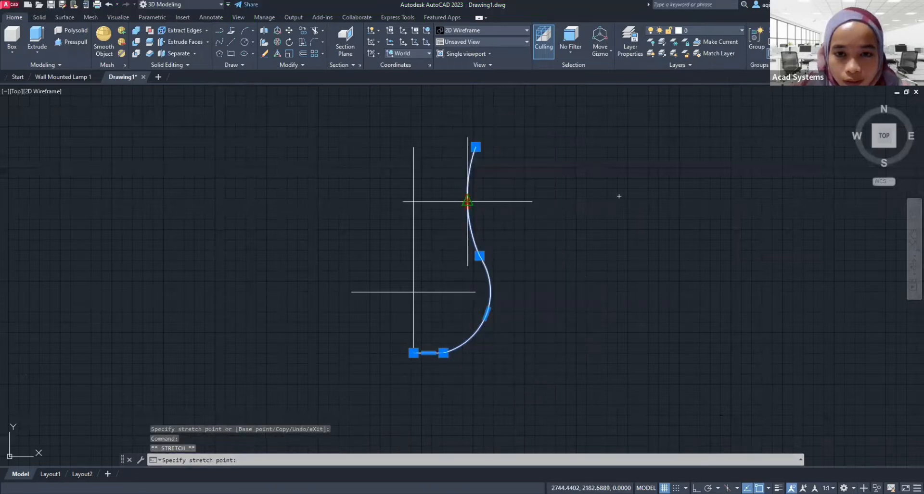
pyautogui.press('Escape')
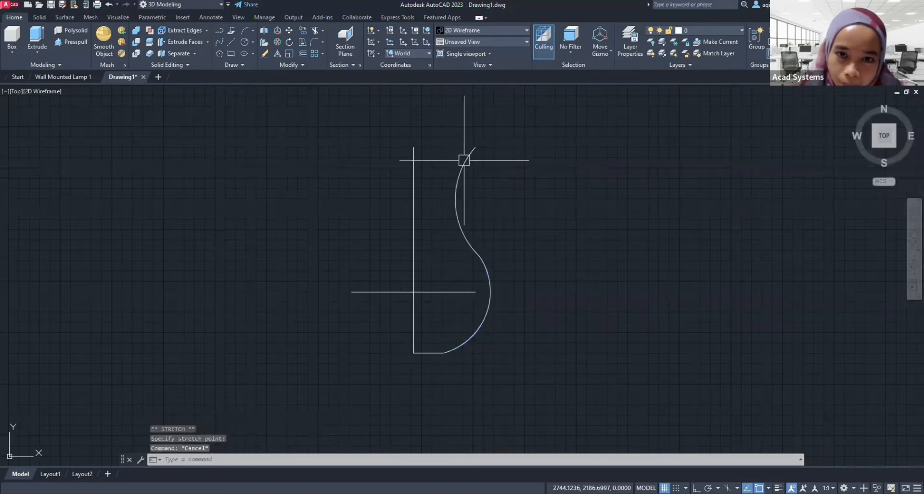
pyautogui.click(475, 147)
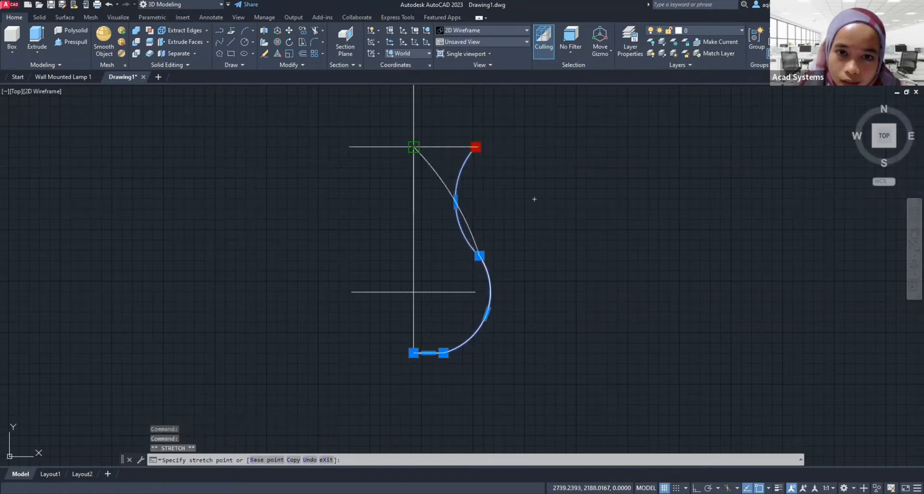
pyautogui.press('Escape')
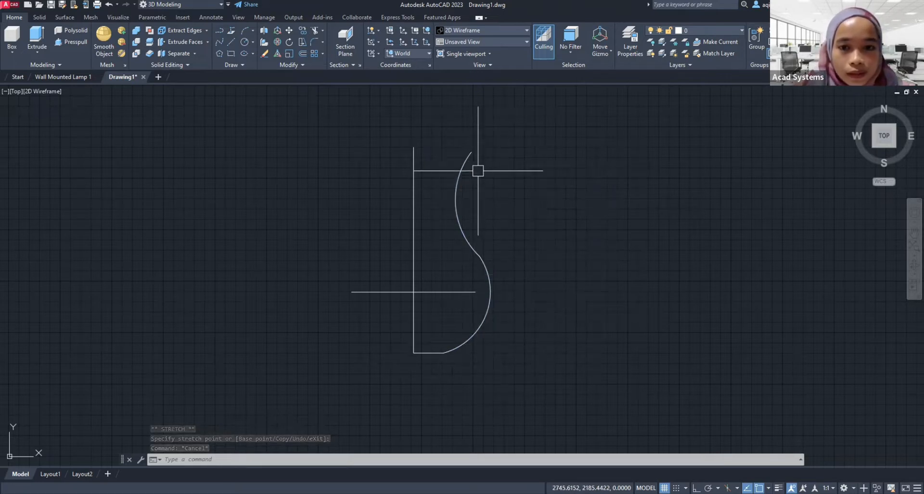
pyautogui.click(460, 171)
pyautogui.click(456, 201)
pyautogui.press('Escape')
pyautogui.moveTo(440, 150); pyautogui.dragTo(450, 163, button='middle')
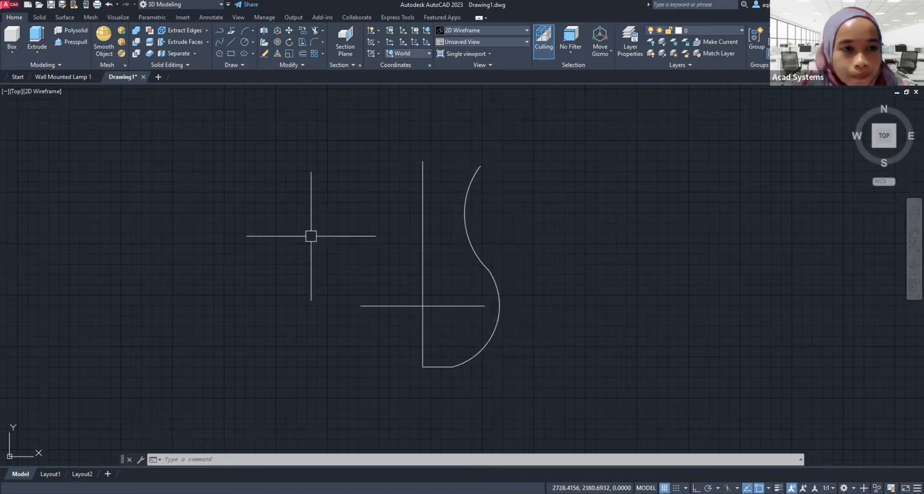
# Revolve the curved profile 360 degrees about the vertical line
pyautogui.click(40, 53)
pyautogui.click(57, 108)
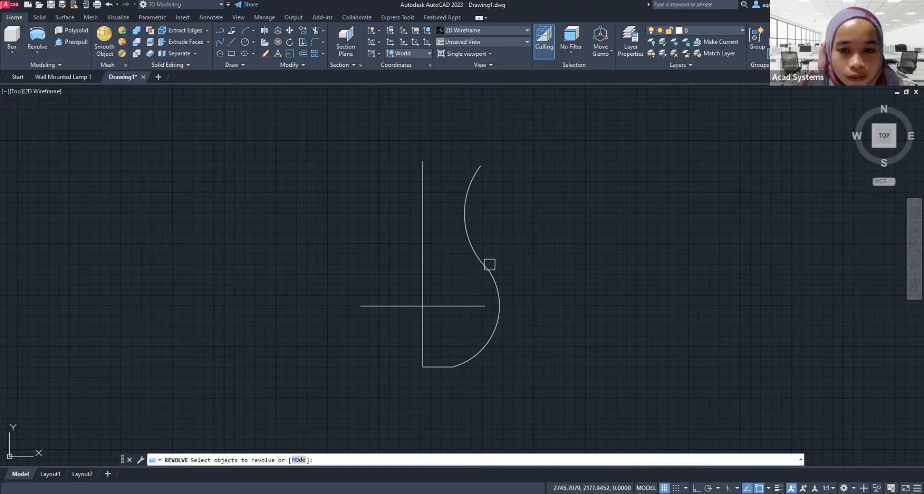
pyautogui.click(475, 247)
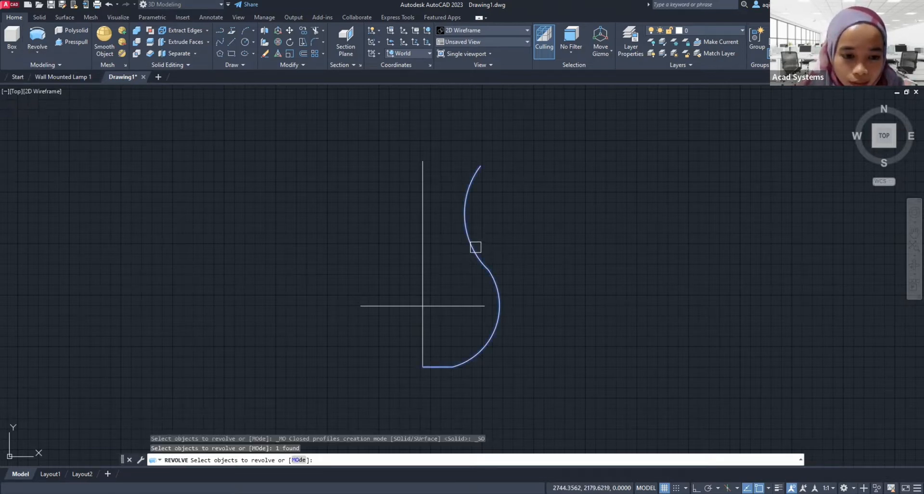
pyautogui.press('Return')
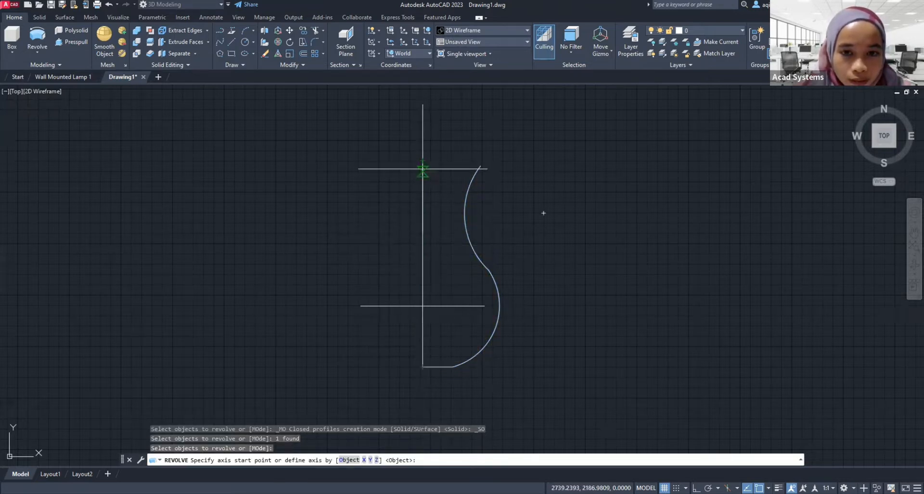
pyautogui.click(422, 169)
pyautogui.click(423, 367)
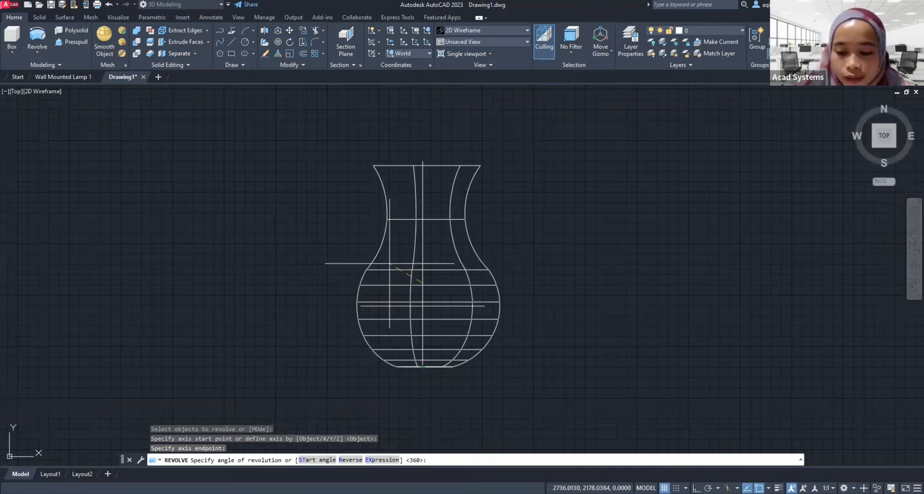
pyautogui.press('Return')
# Erase the revolved vase surface, keeping the profile polyline and the construction lines
pyautogui.moveTo(563, 243)
pyautogui.mouseDown(button='middle')
pyautogui.moveTo(572, 235)
pyautogui.moveTo(567, 223)
pyautogui.moveTo(549, 237)
pyautogui.mouseUp(button='middle')
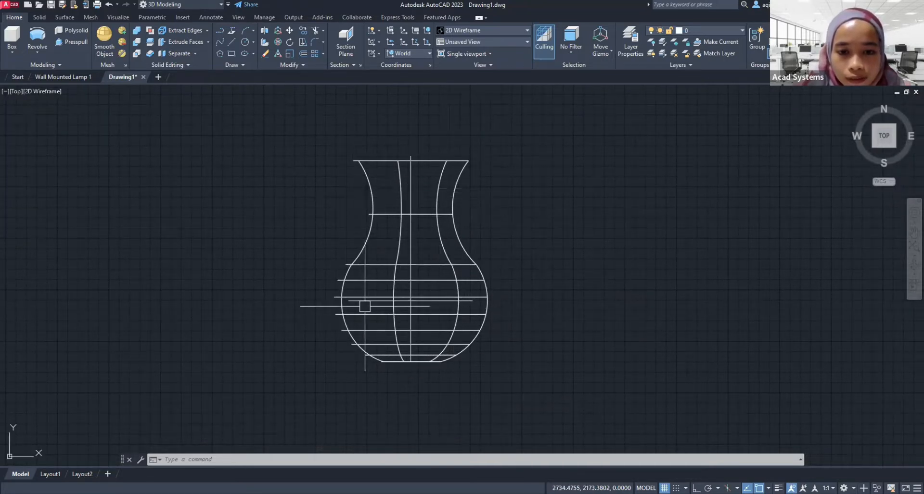
pyautogui.moveTo(438, 164); pyautogui.dragTo(418, 161, button='middle')
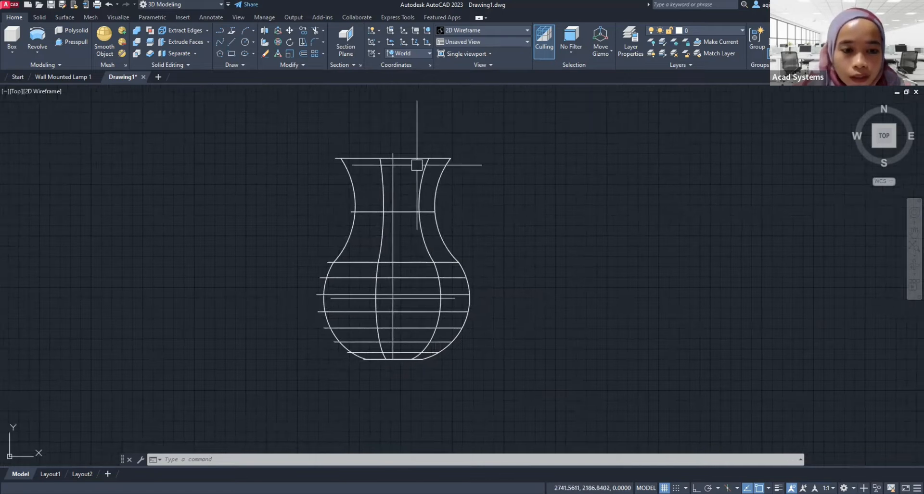
pyautogui.moveTo(282, 196); pyautogui.dragTo(291, 217, button='middle')
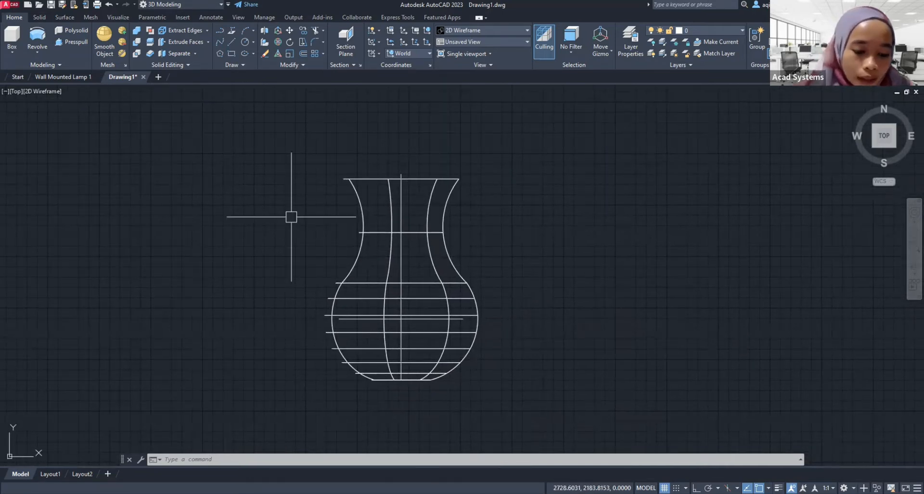
pyautogui.write('erase')
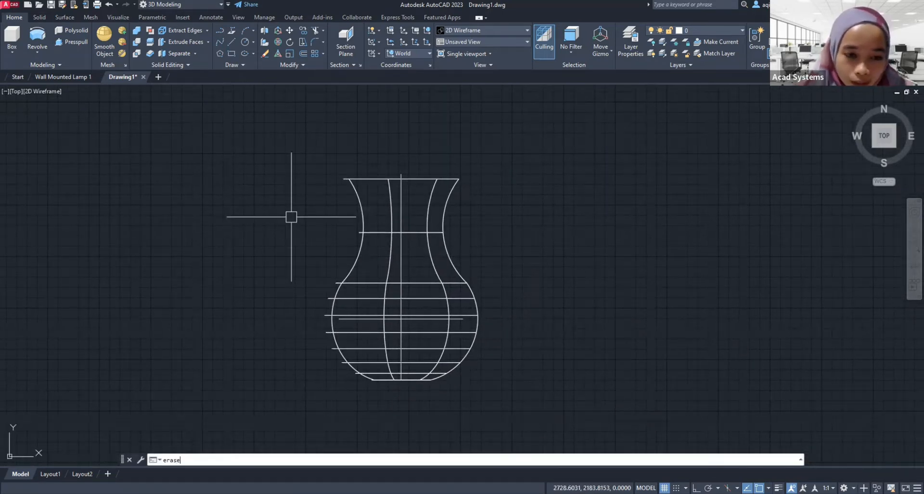
pyautogui.press('Return')
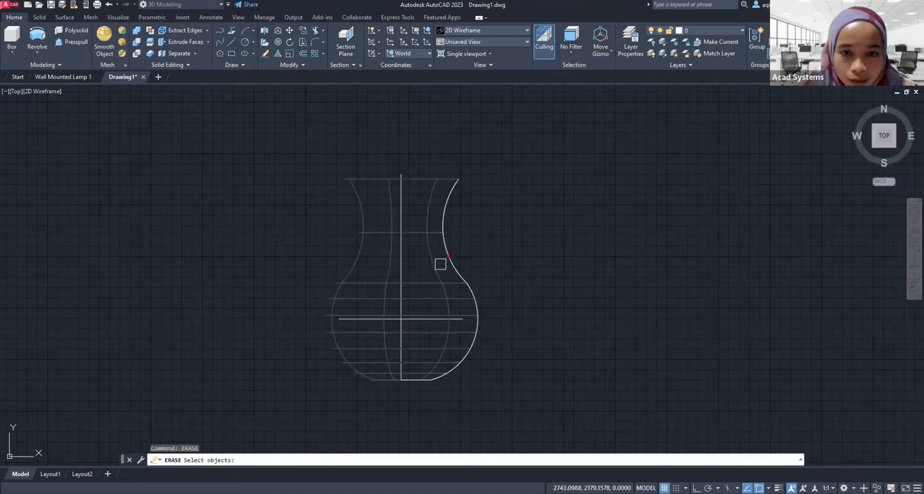
pyautogui.click(434, 281)
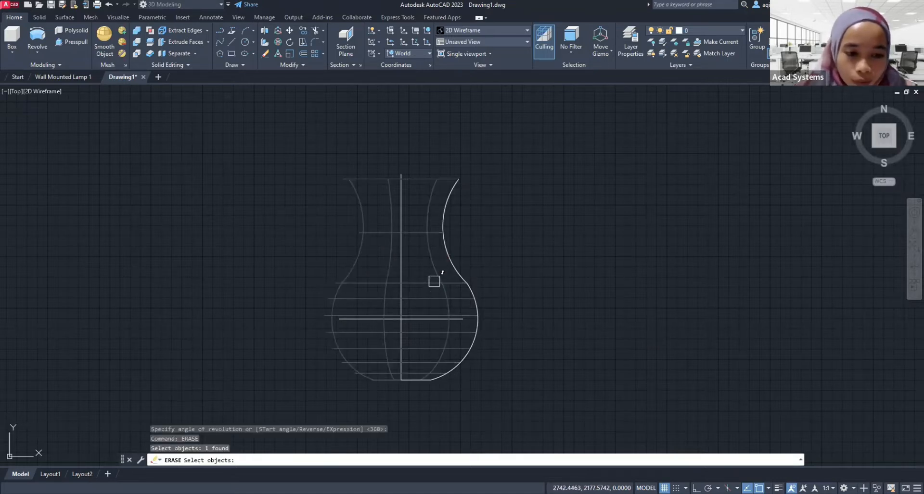
pyautogui.press('Return')
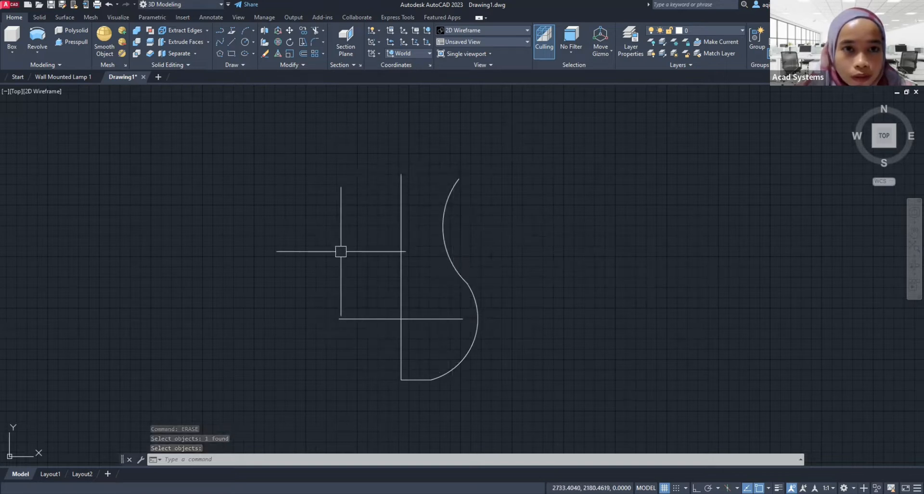
# Move the profile together with the vertical and horizontal lines to the empty area on the right, level with its original position
pyautogui.click(294, 164)
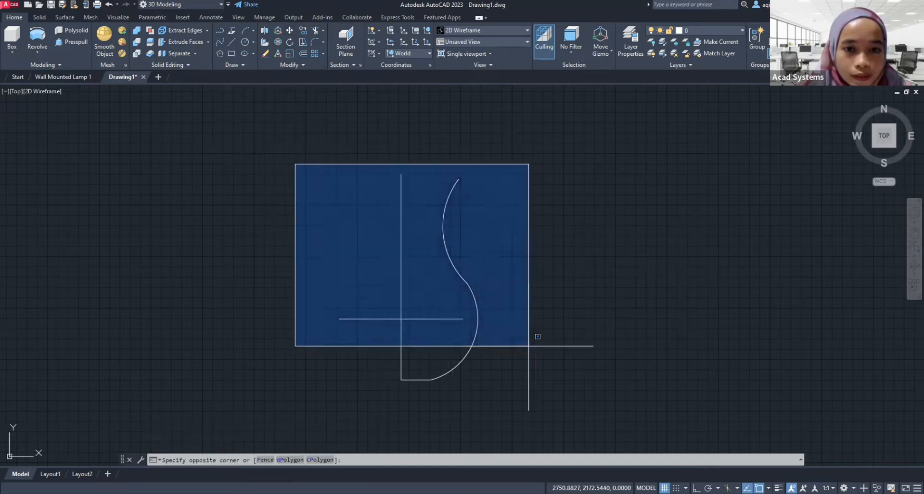
pyautogui.click(528, 346)
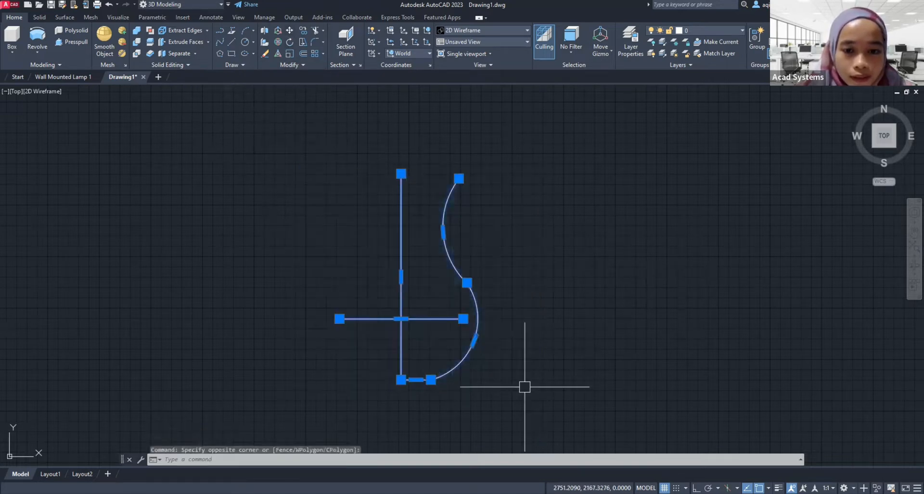
pyautogui.click(289, 30)
pyautogui.click(427, 274)
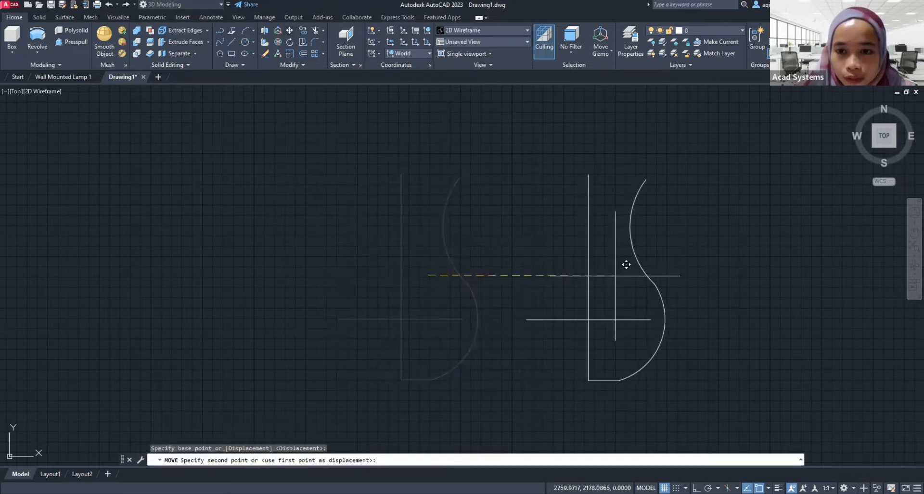
pyautogui.click(624, 265)
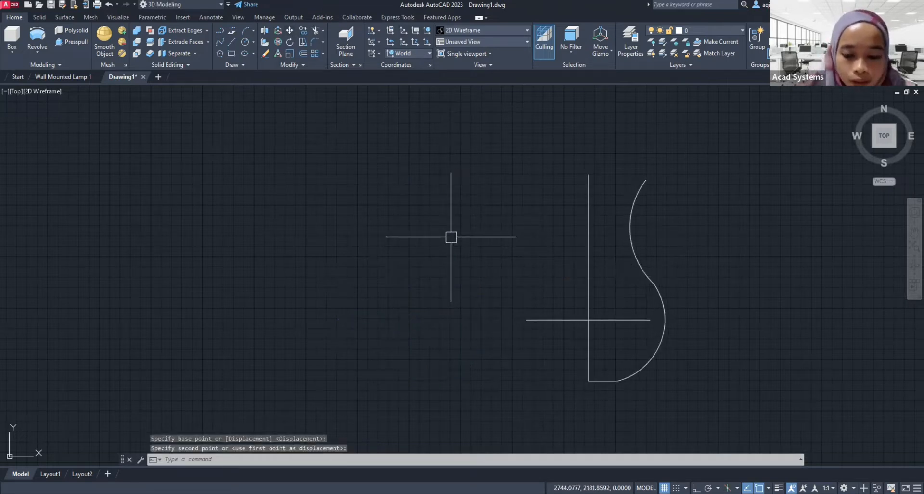
# Restore the erased vase with OOPS and delete the moved profile along with both construction lines
pyautogui.write('oop')
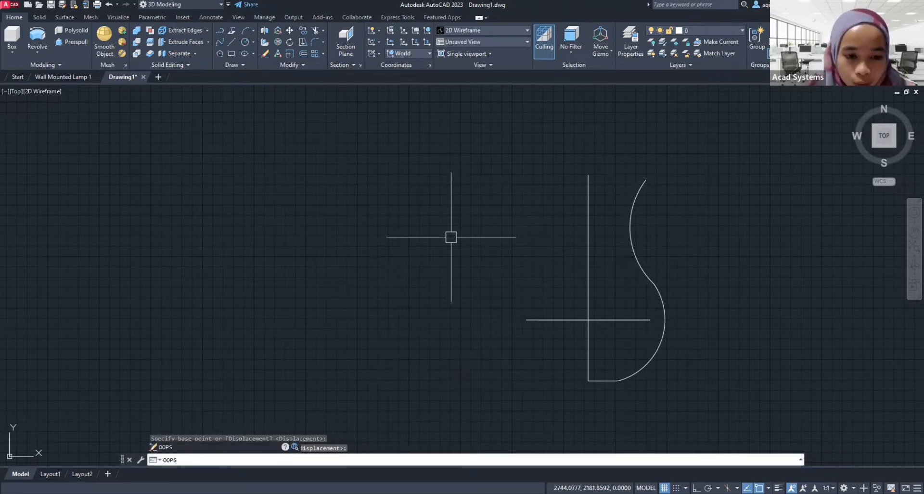
pyautogui.press('Return')
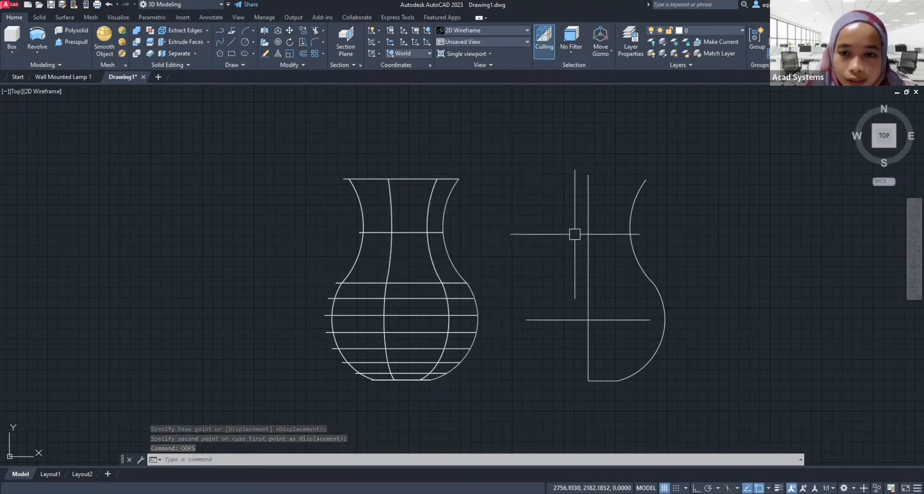
pyautogui.click(505, 162)
pyautogui.click(685, 395)
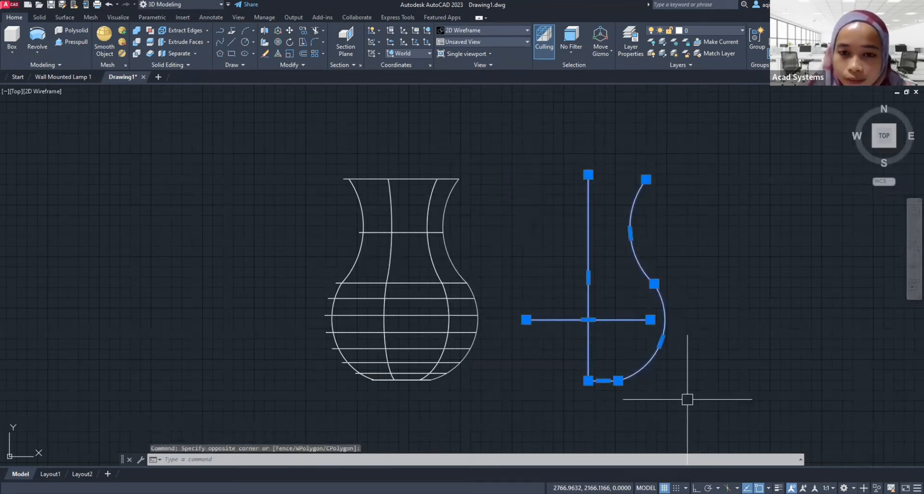
pyautogui.press('Delete')
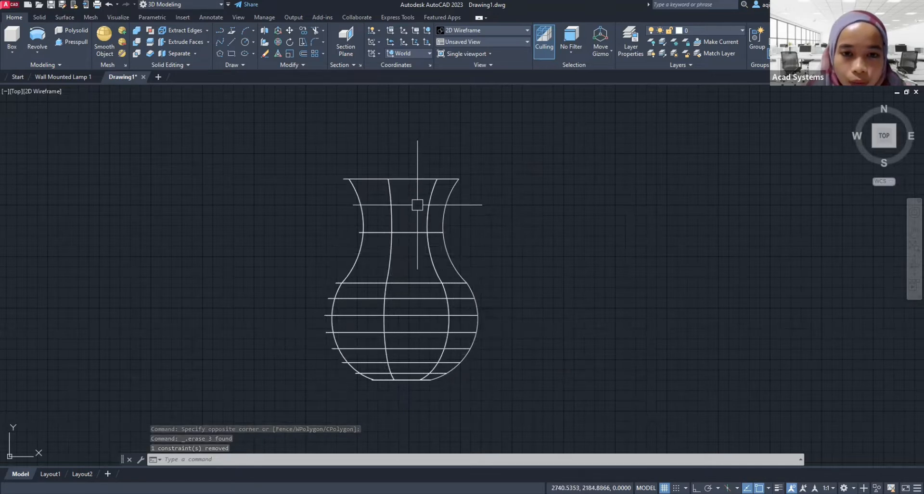
pyautogui.moveTo(501, 220); pyautogui.dragTo(513, 215, button='middle')
pyautogui.hotkey('ctrl', 'z')
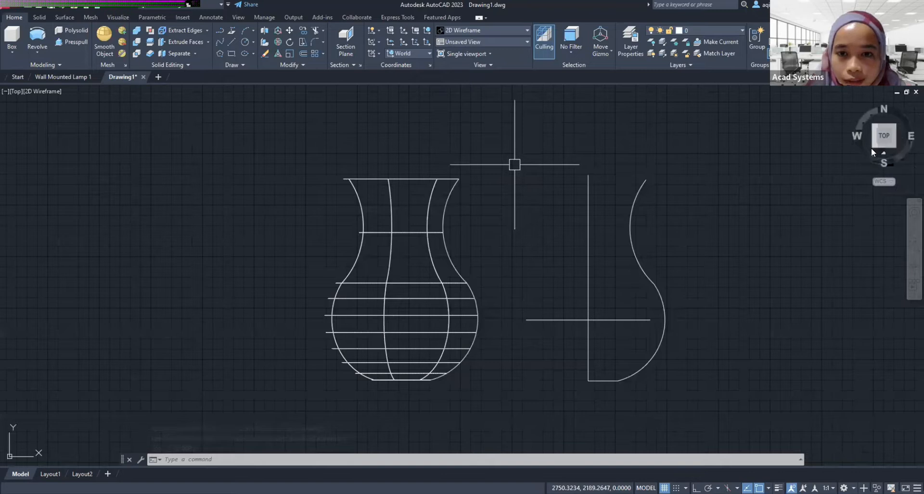
# Show the vase in the SW Isometric view with the Shaded with edges visual style
pyautogui.click(876, 145)
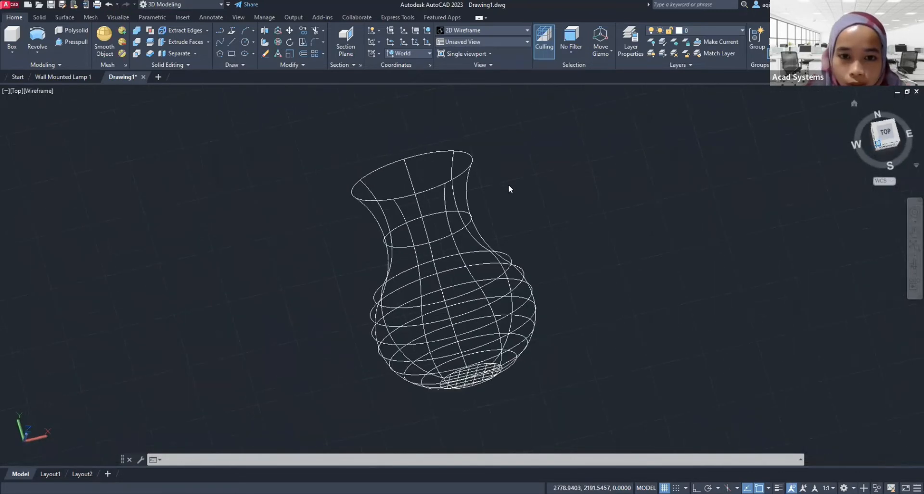
pyautogui.click(53, 90)
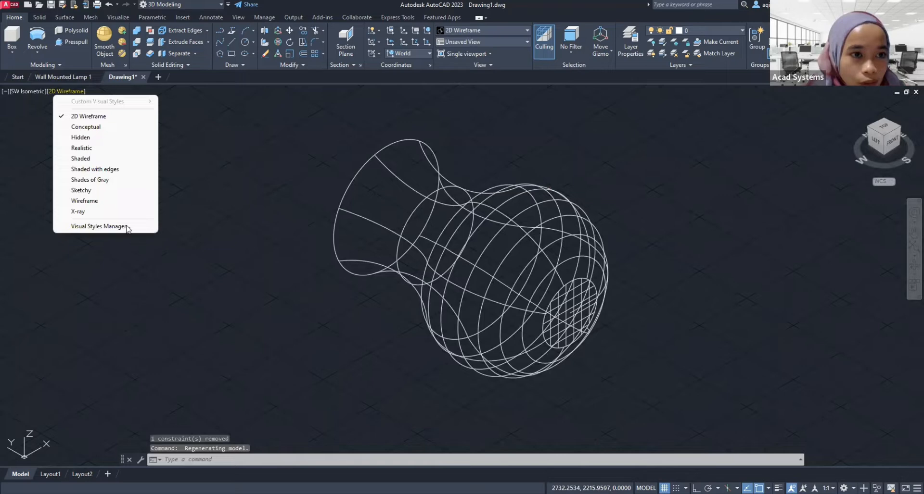
pyautogui.click(89, 170)
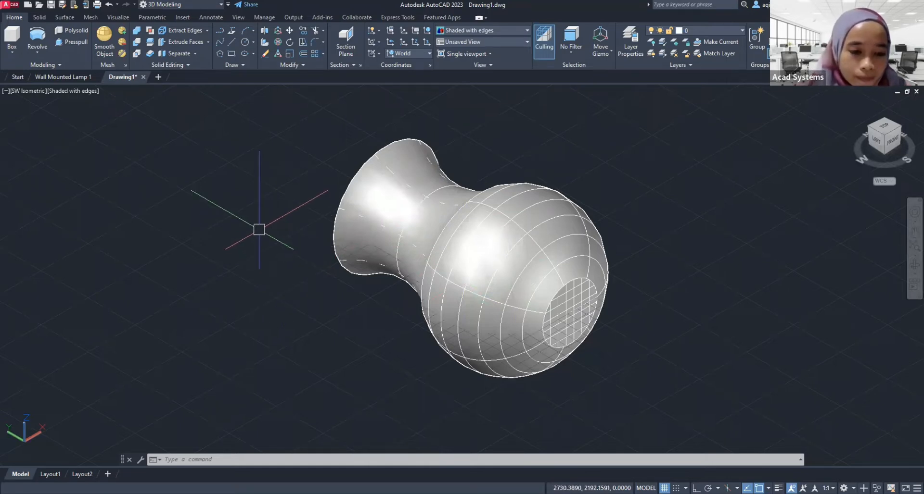
pyautogui.write('ROTATE3D')
pyautogui.press('Return')
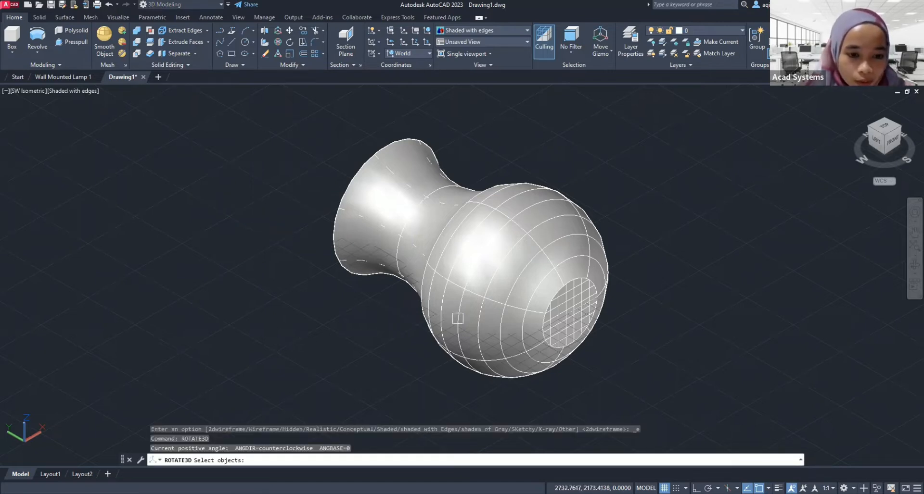
pyautogui.press('Escape')
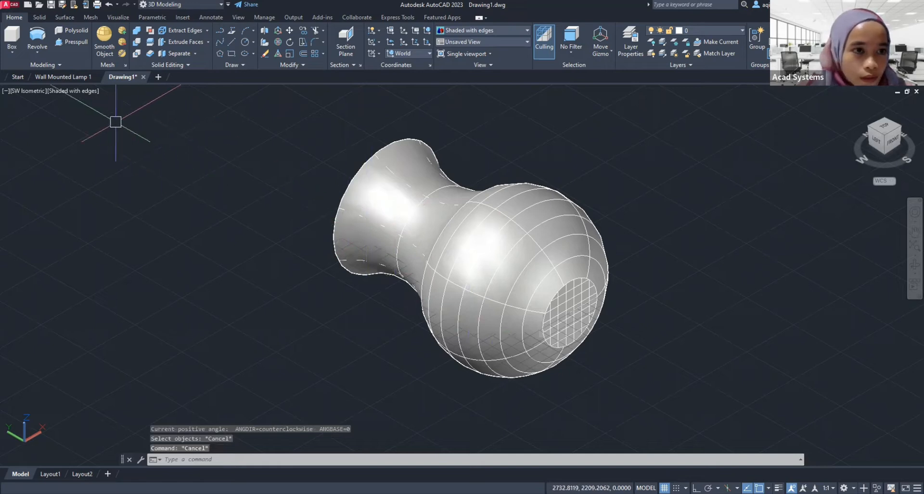
# Switch to the 2D Wireframe visual style and rotate the vase 90 degrees about the X axis through its base centre using ROTATE3D
pyautogui.click(69, 93)
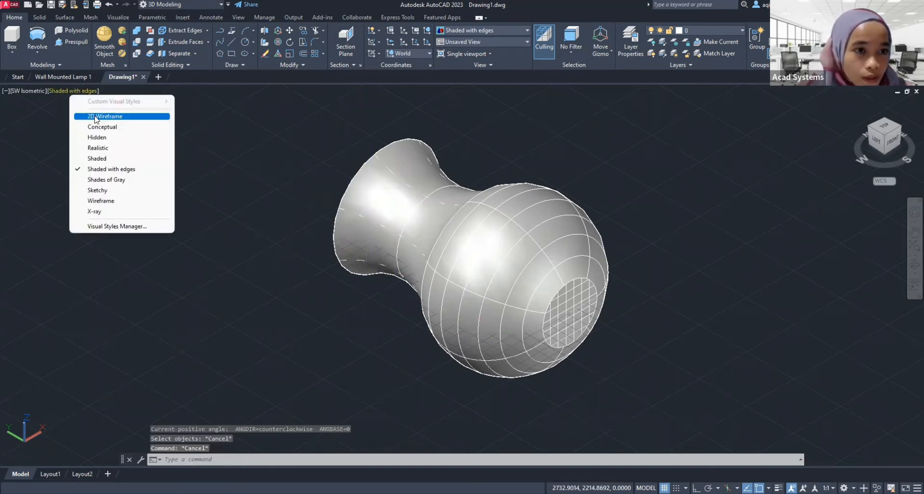
pyautogui.click(110, 117)
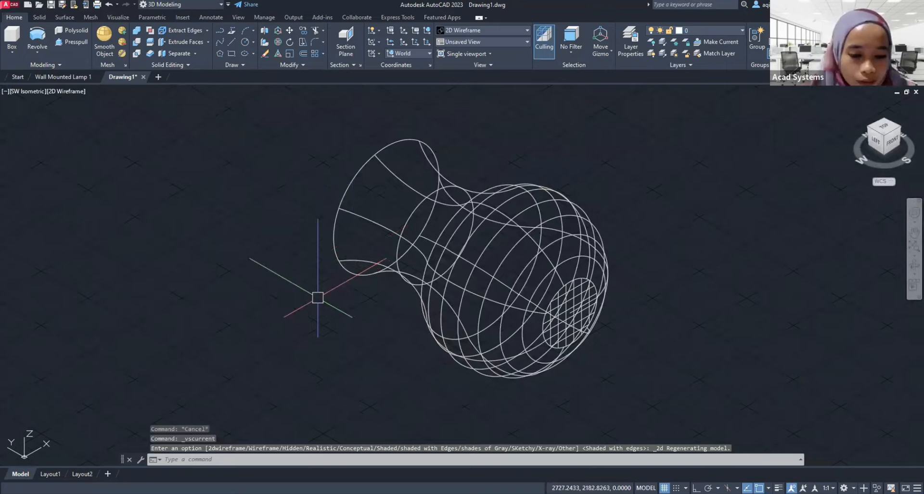
pyautogui.write('ROTATE3D')
pyautogui.press('Return')
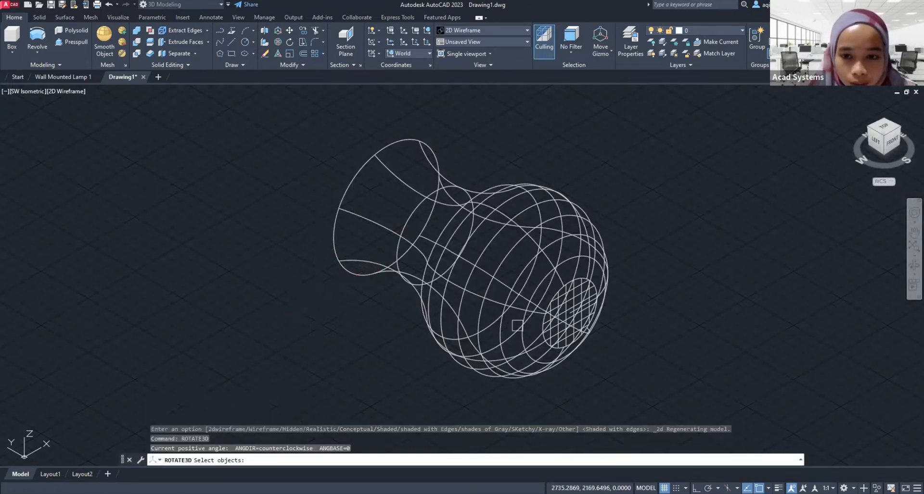
pyautogui.click(534, 338)
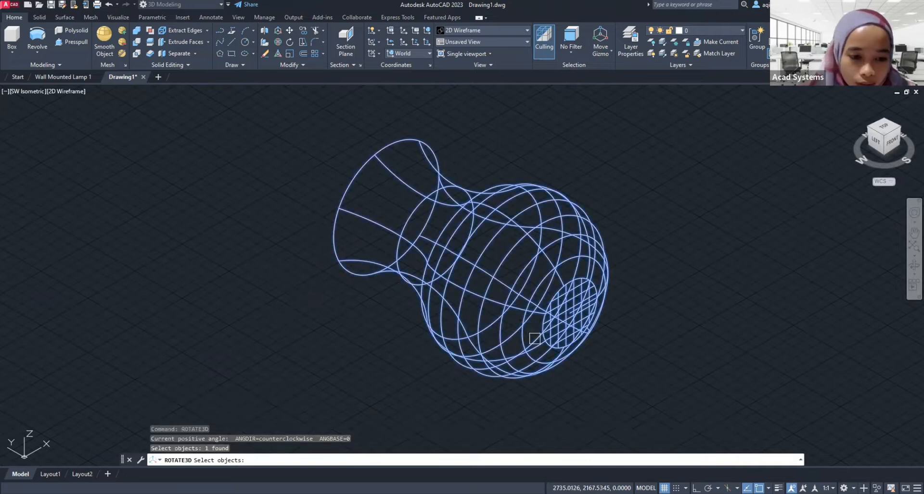
pyautogui.press('Return')
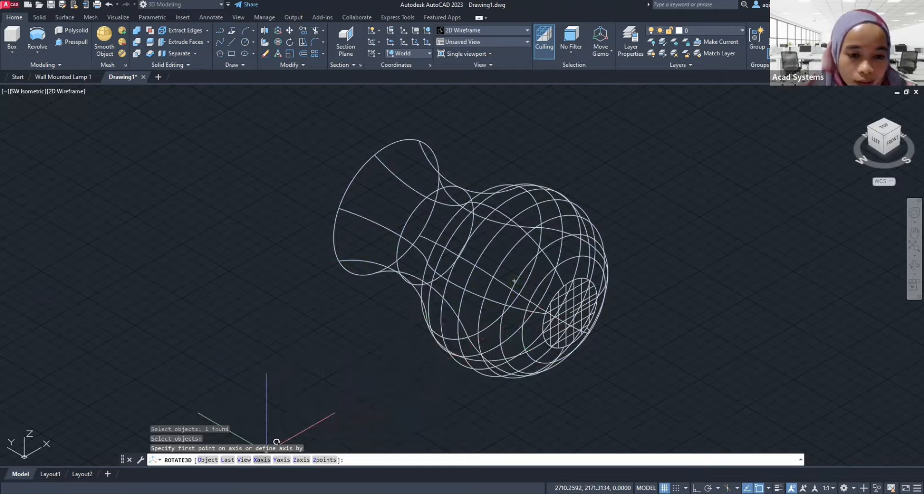
pyautogui.write('x')
pyautogui.press('Return')
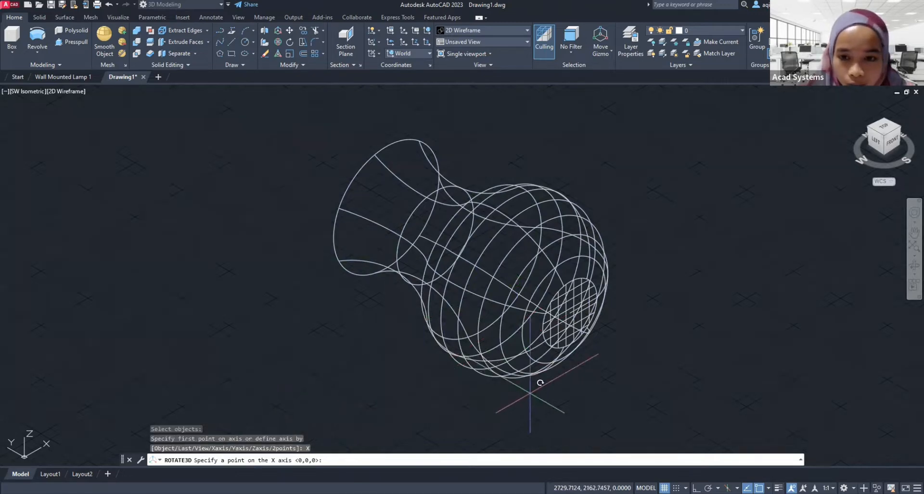
pyautogui.click(579, 302)
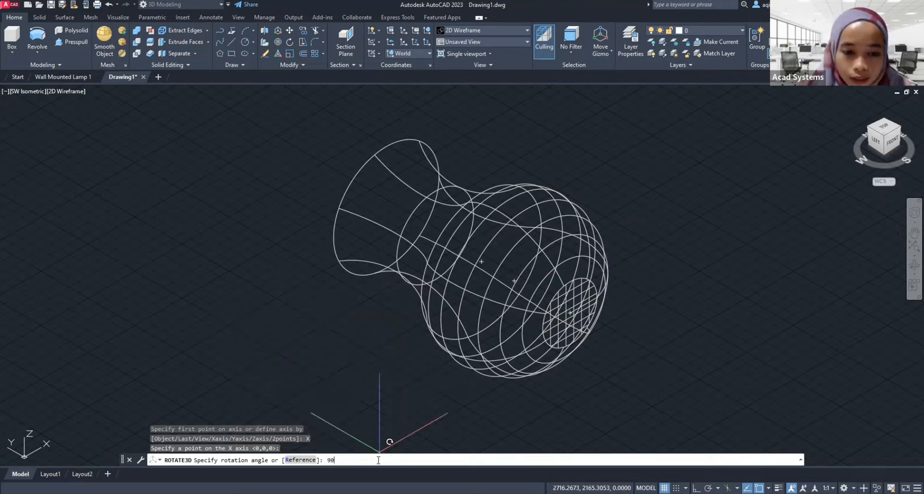
pyautogui.press('Return')
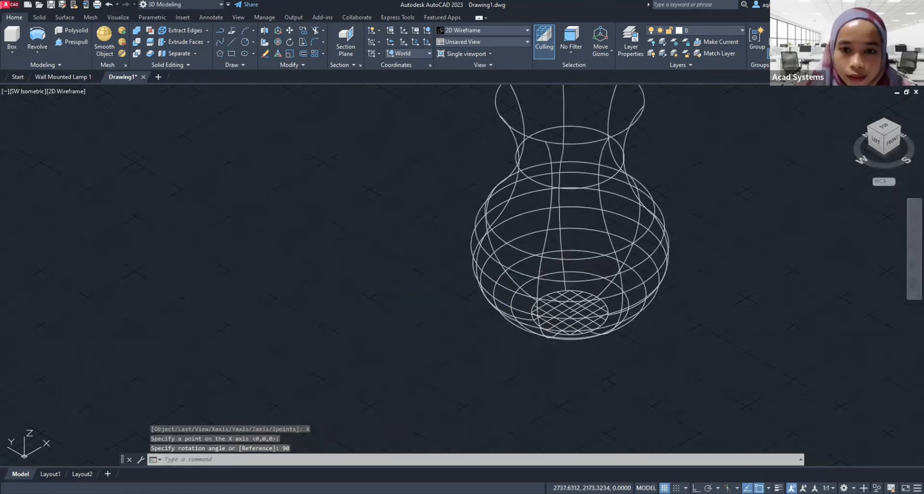
# Draw a circle with radius 7 centred on the vase's base
pyautogui.moveTo(541, 262); pyautogui.dragTo(382, 318, button='middle')
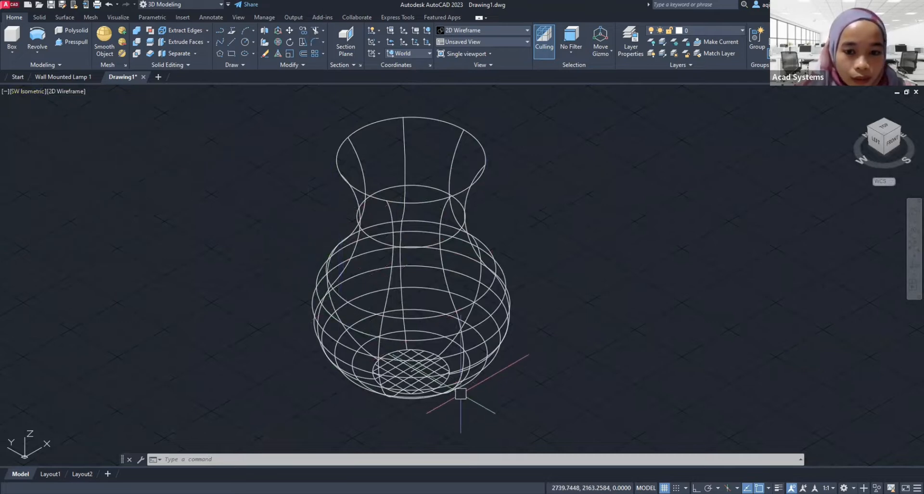
pyautogui.moveTo(460, 394); pyautogui.dragTo(462, 371, button='middle')
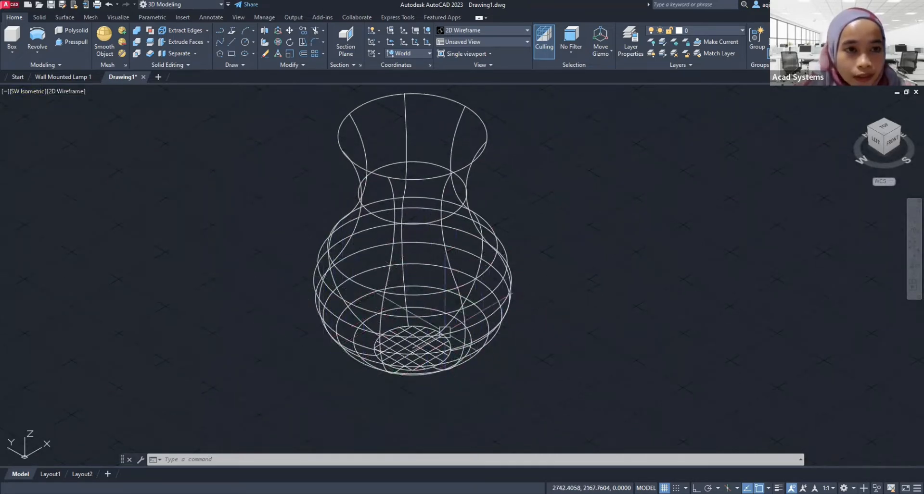
pyautogui.click(247, 43)
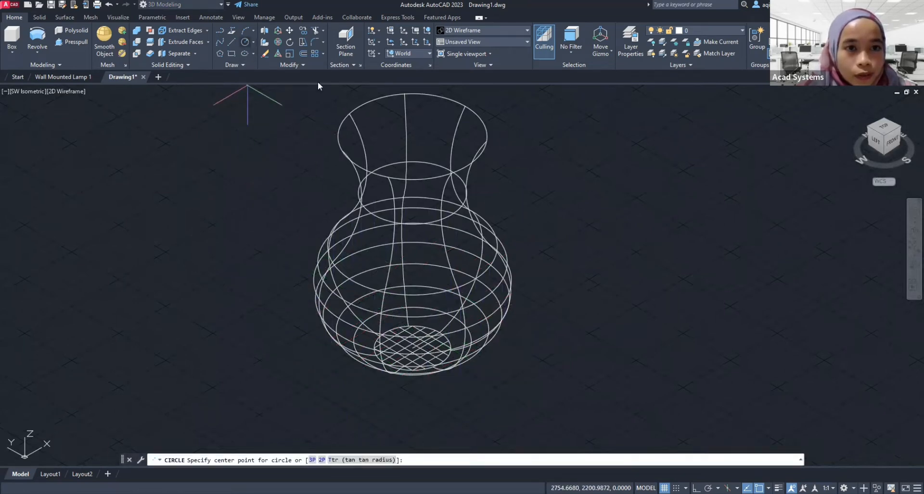
pyautogui.click(412, 347)
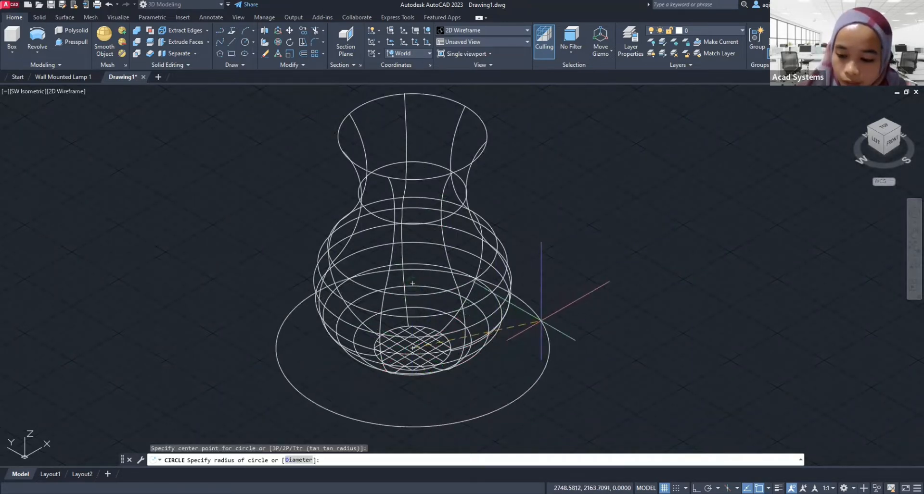
pyautogui.write('7')
pyautogui.press('Return')
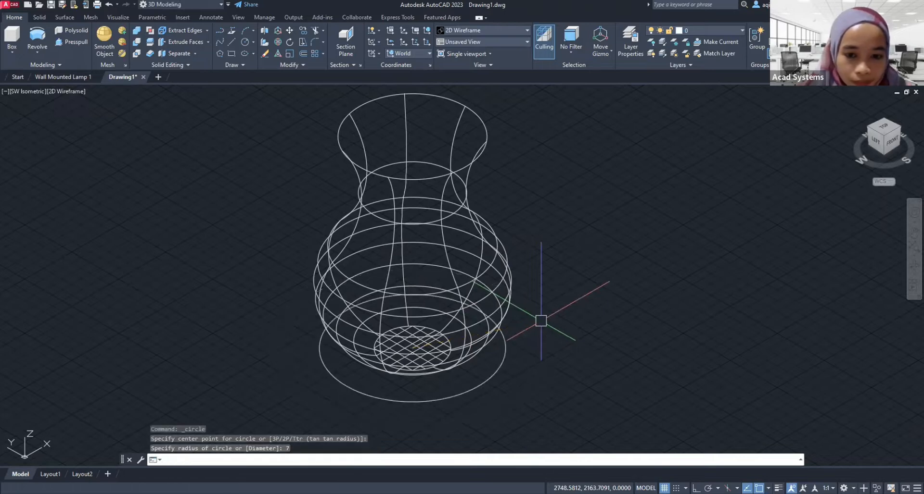
# Extrude the circle under the vase to a height of -1.6 to form a solid base disc
pyautogui.moveTo(470, 404); pyautogui.dragTo(446, 360, button='middle')
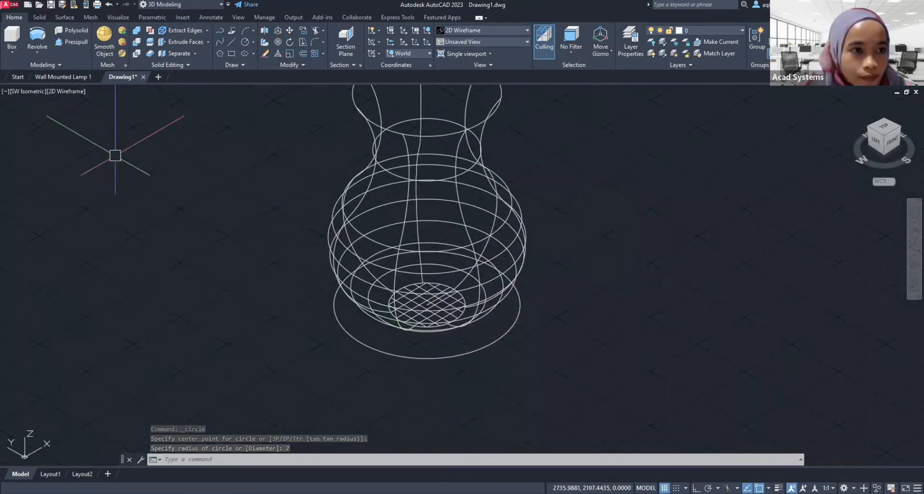
pyautogui.click(36, 52)
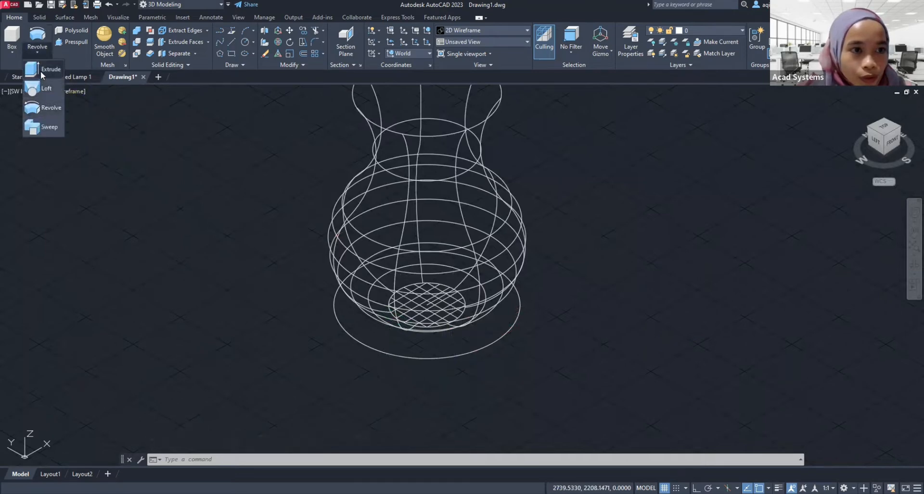
pyautogui.click(41, 71)
pyautogui.click(442, 357)
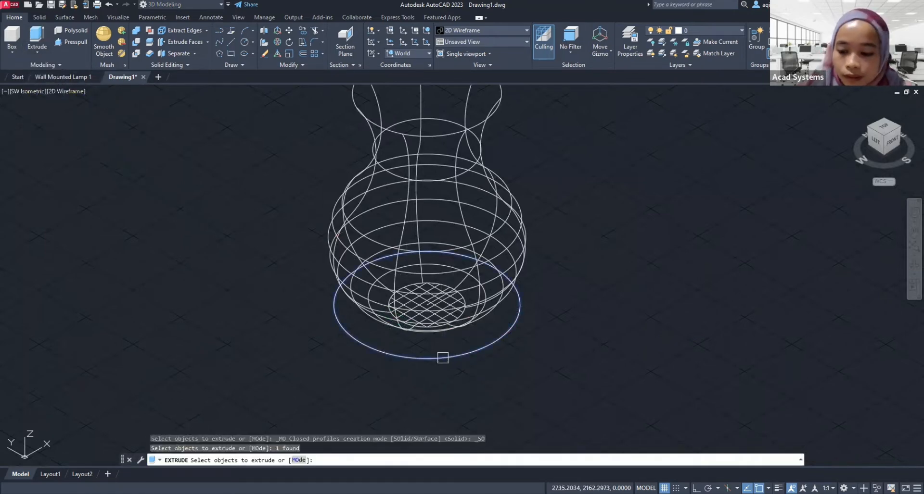
pyautogui.press('Return')
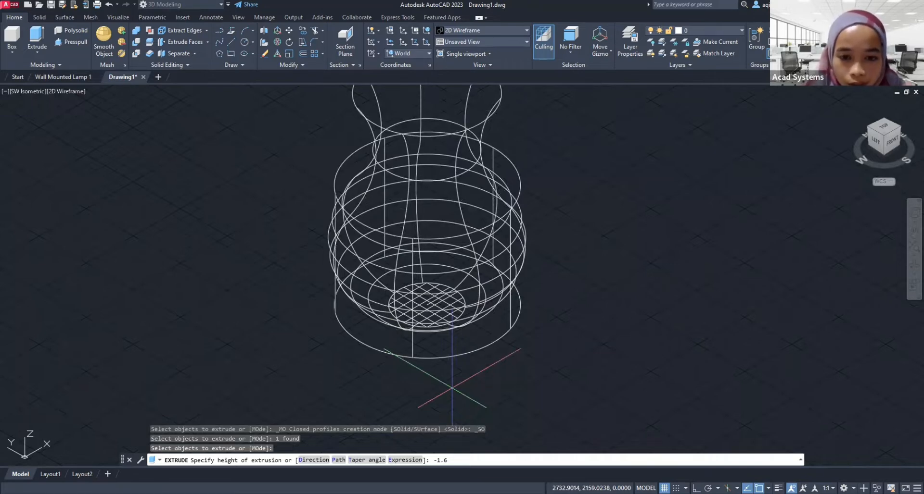
pyautogui.press('Return')
# Apply the Shaded with edges visual style to the vase and base disc, and set the Front view
pyautogui.moveTo(459, 374); pyautogui.dragTo(486, 385, button='middle')
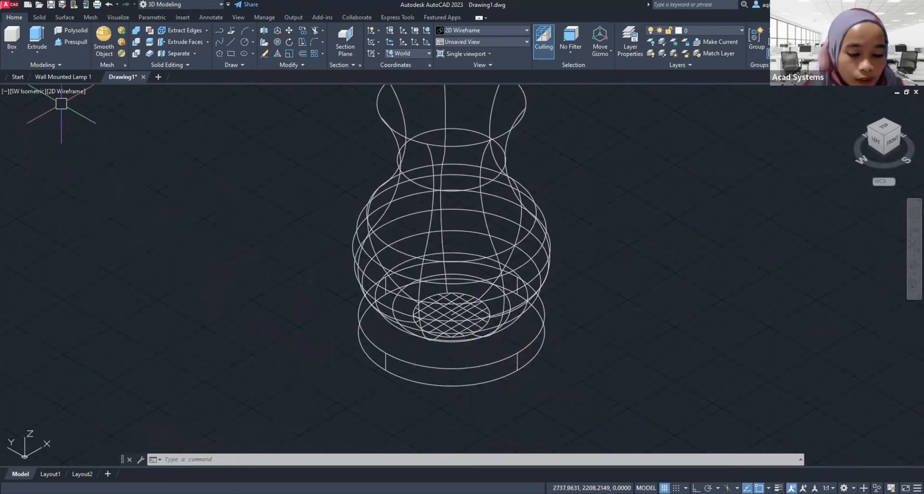
pyautogui.click(62, 91)
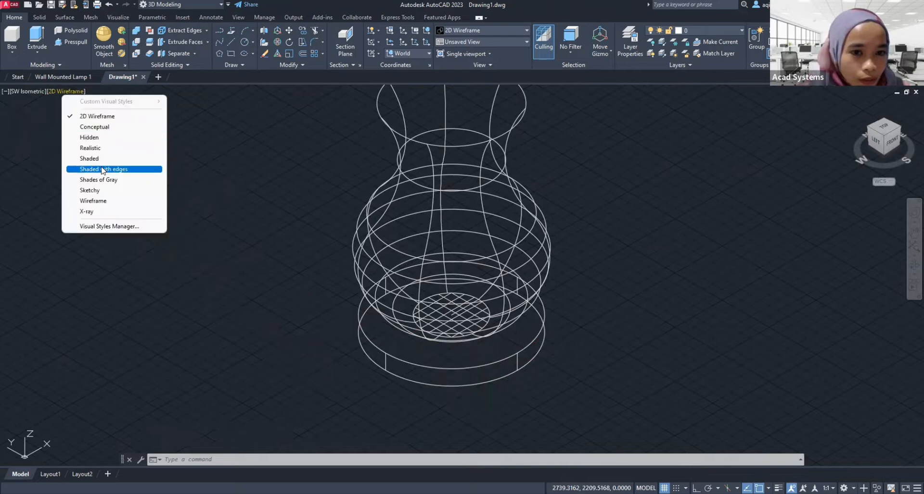
pyautogui.click(104, 169)
pyautogui.moveTo(336, 240); pyautogui.dragTo(290, 277, button='middle')
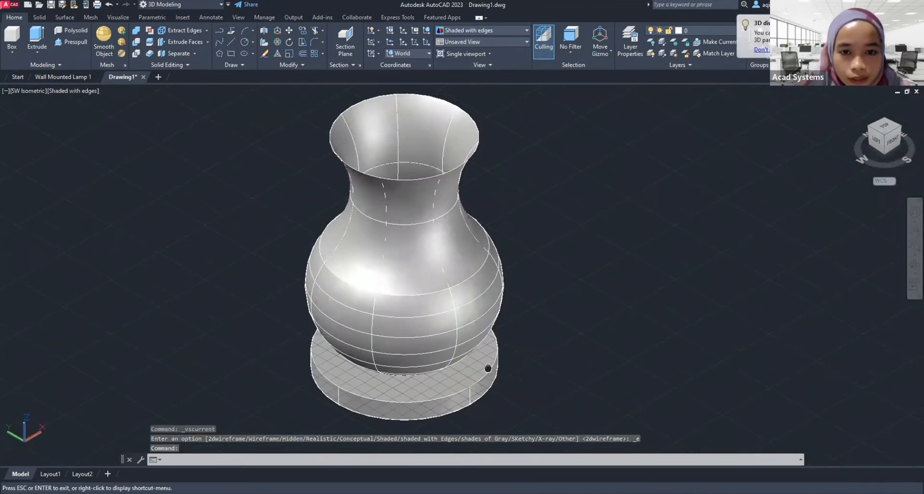
pyautogui.moveTo(487, 369); pyautogui.dragTo(493, 363, button='middle')
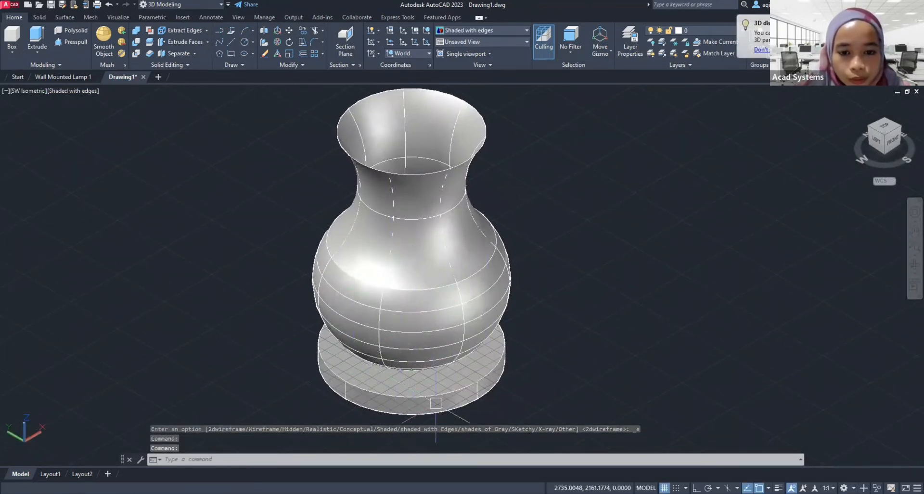
pyautogui.moveTo(528, 373); pyautogui.dragTo(479, 355, button='middle')
pyautogui.moveTo(507, 315); pyautogui.dragTo(528, 326, button='middle')
pyautogui.click(26, 92)
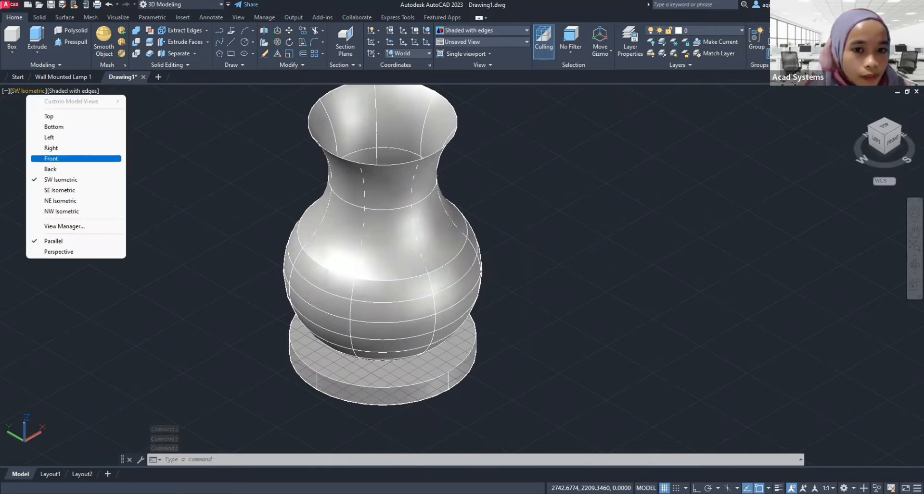
pyautogui.click(51, 158)
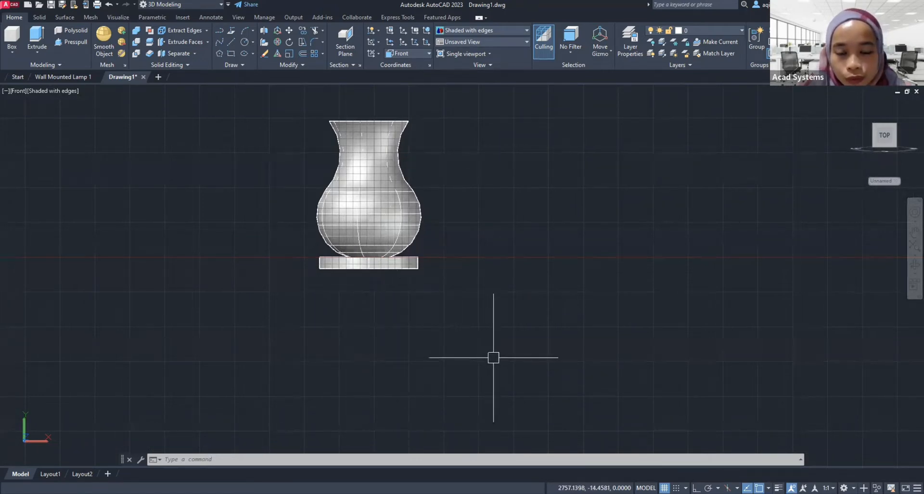
# Mirror the base disc, starting the mirror line 10 units straight below the centre of the disc's underside
pyautogui.moveTo(496, 337); pyautogui.dragTo(494, 330, button='middle')
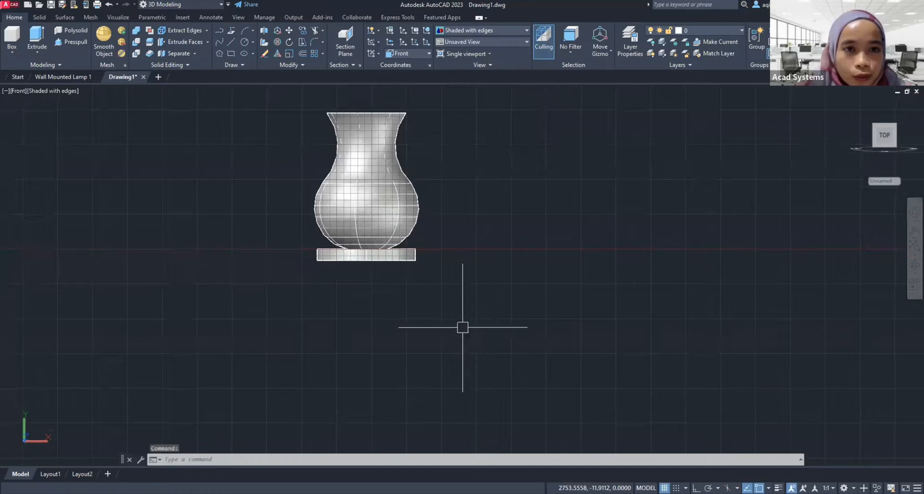
pyautogui.click(297, 66)
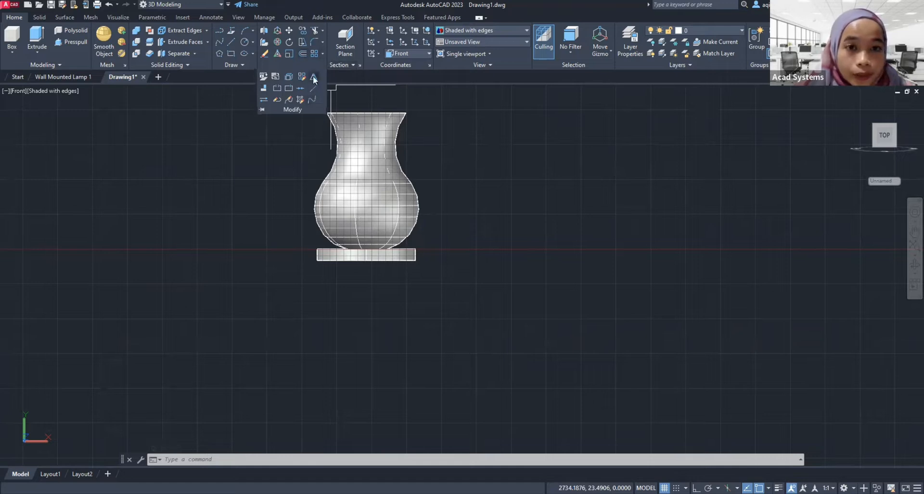
pyautogui.click(313, 77)
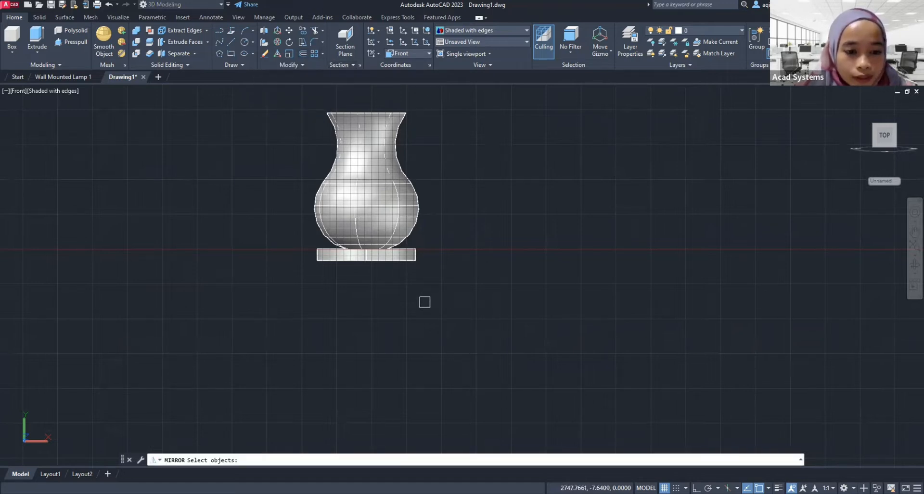
pyautogui.click(377, 259)
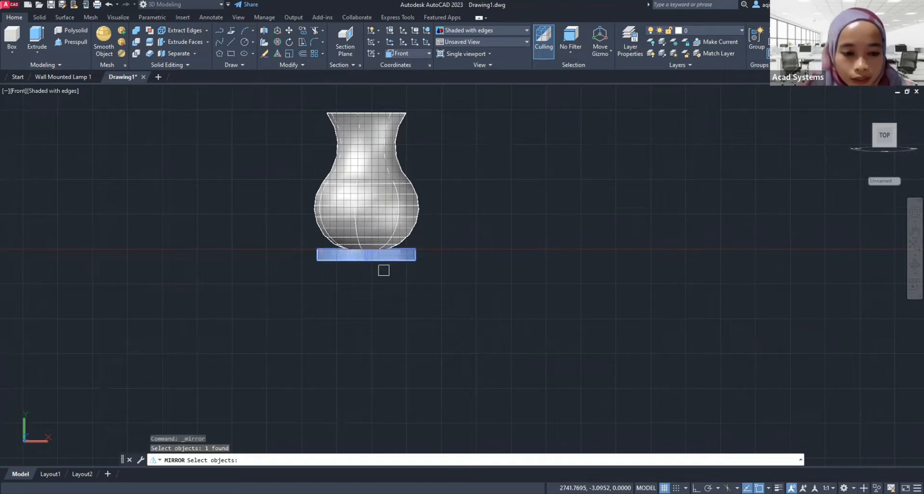
pyautogui.press('Return')
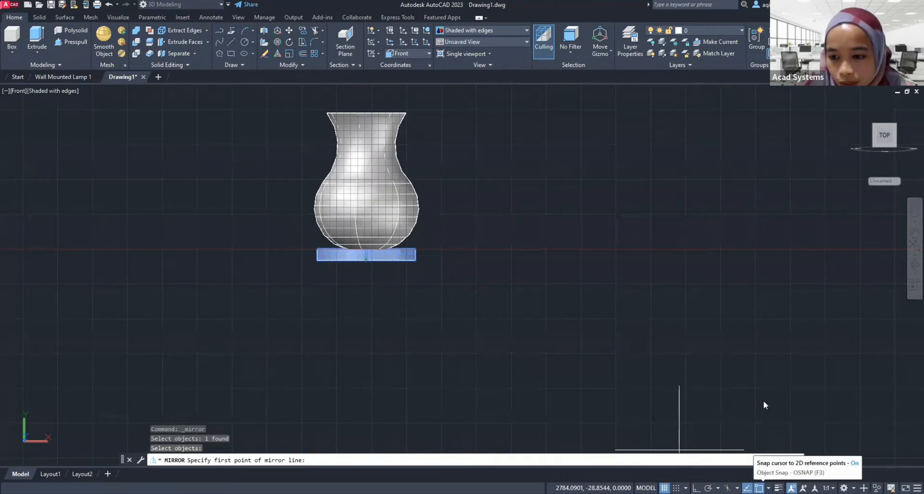
pyautogui.click(768, 488)
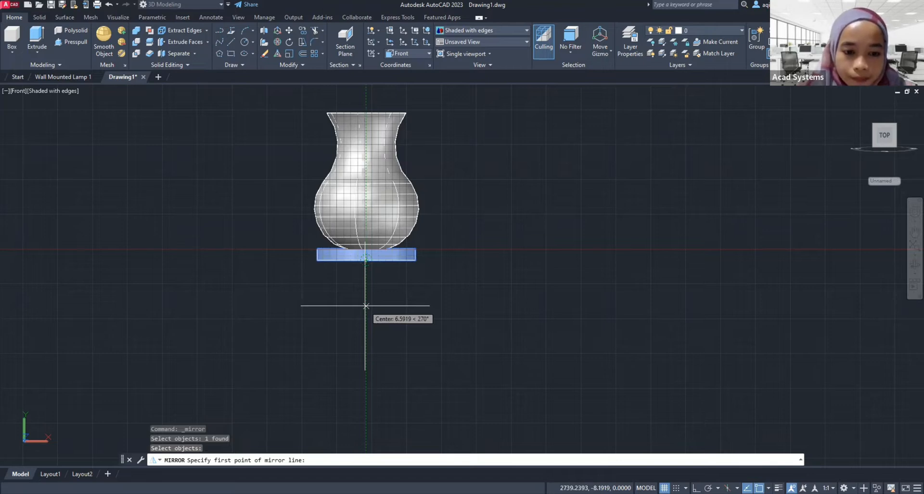
pyautogui.write('10')
pyautogui.press('Return')
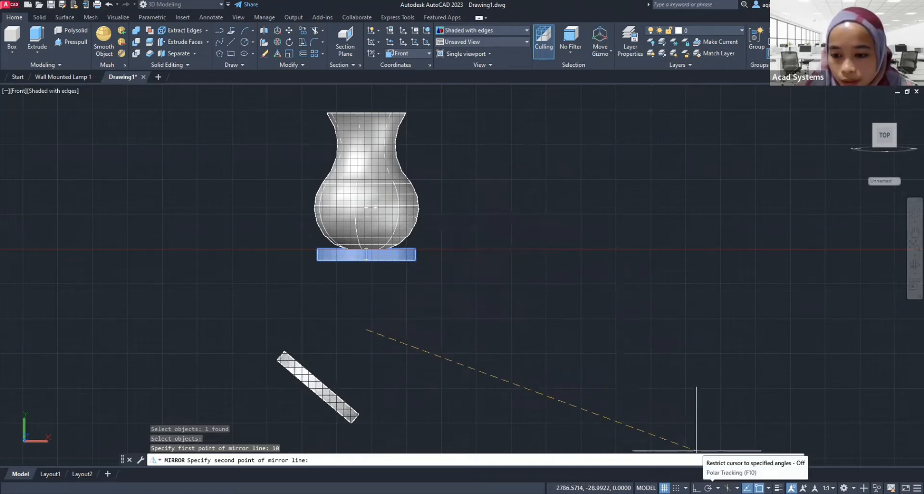
# Turn on polar tracking at 45-degree increments and end the mirror line diagonally up at 45 degrees, keeping the original disc
pyautogui.click(707, 488)
pyautogui.click(717, 488)
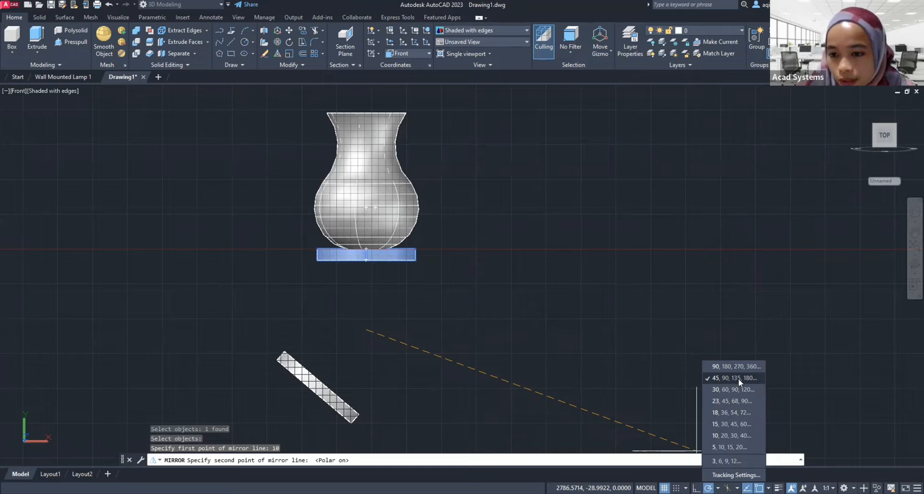
pyautogui.click(739, 379)
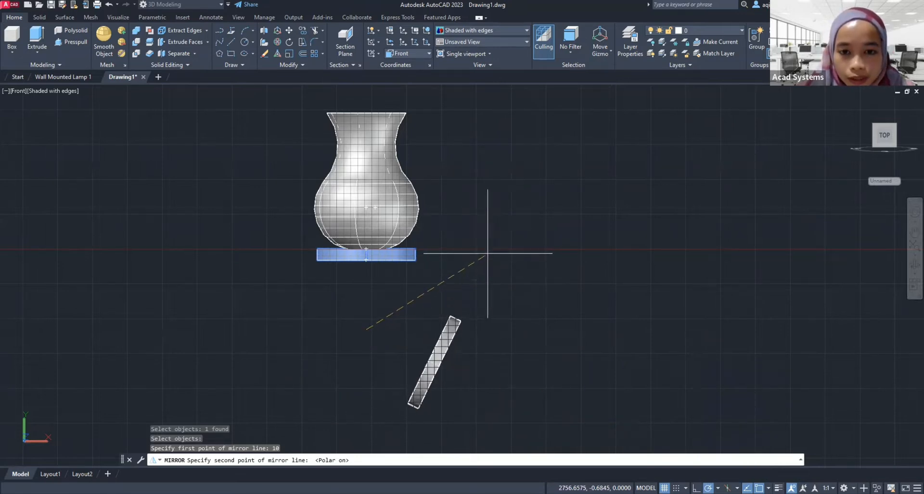
pyautogui.click(462, 233)
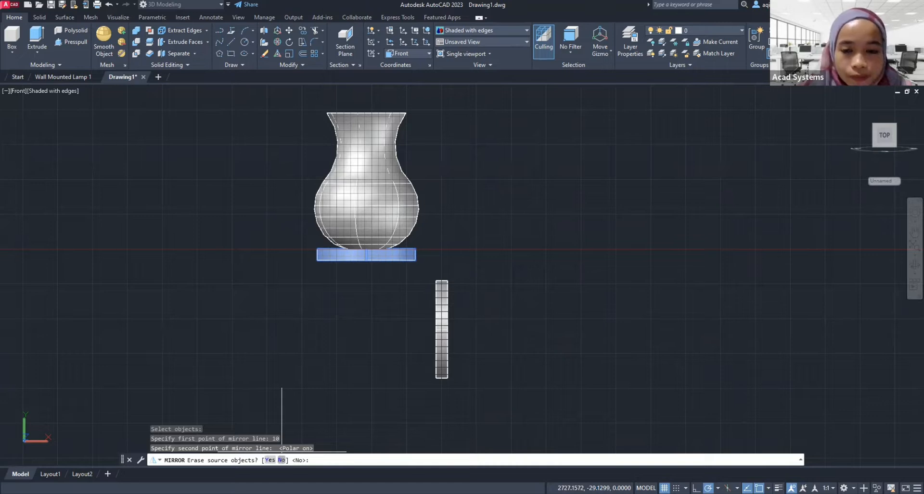
pyautogui.click(281, 461)
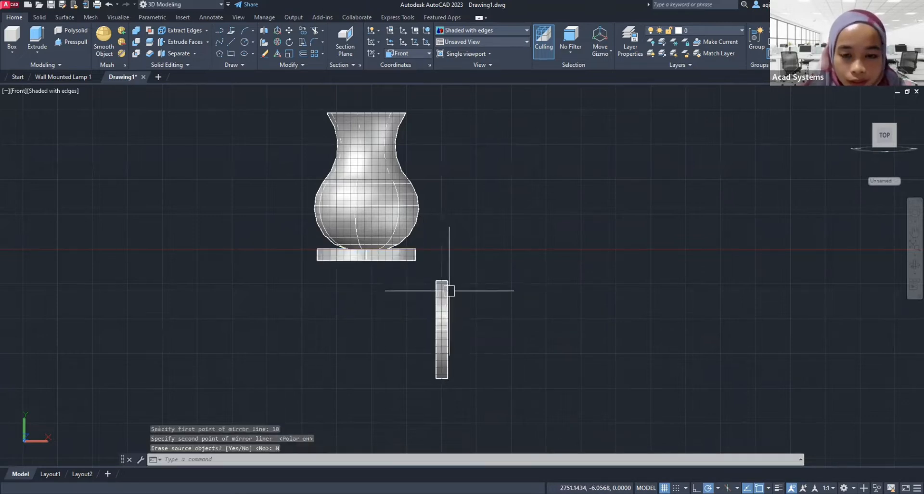
# Move the upright mirrored disc 3 units horizontally away from the vase
pyautogui.moveTo(460, 289); pyautogui.dragTo(481, 286, button='middle')
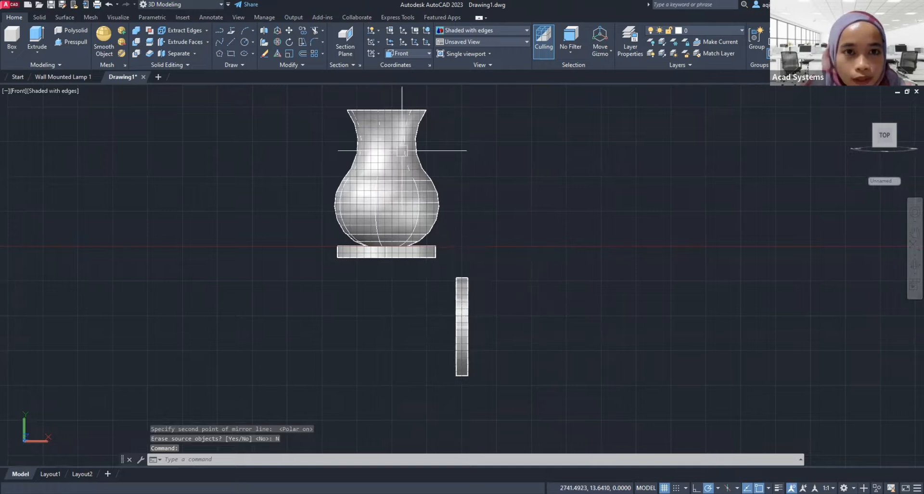
pyautogui.click(290, 32)
pyautogui.click(457, 330)
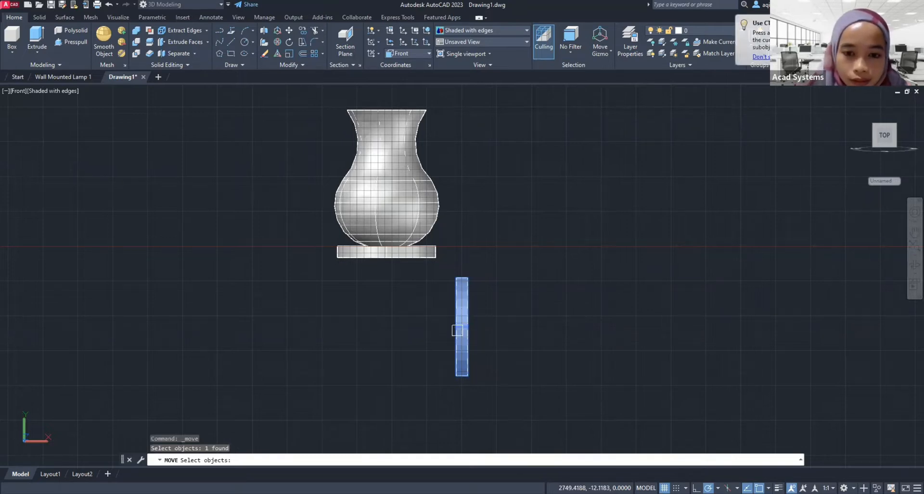
pyautogui.press('Return')
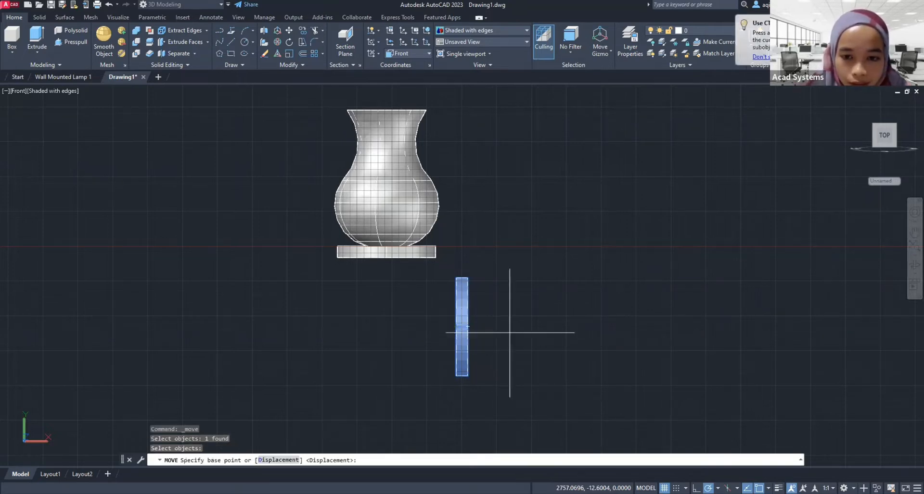
pyautogui.click(506, 328)
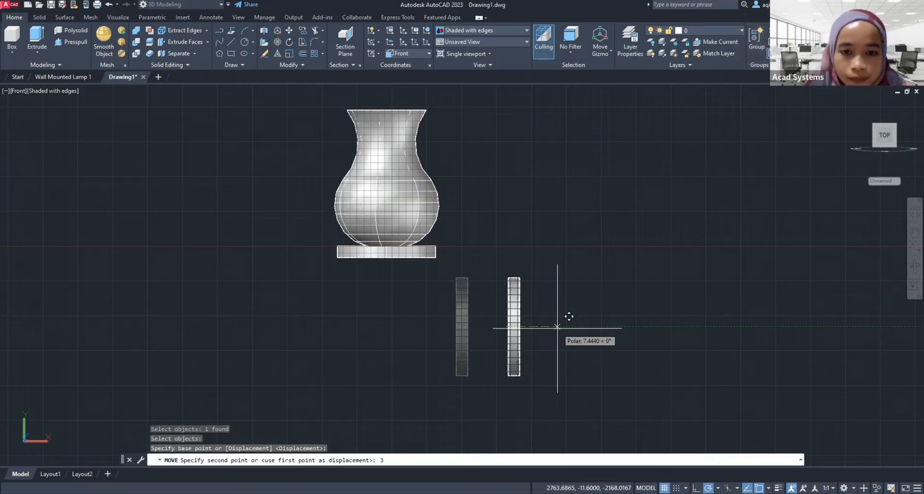
pyautogui.write('3')
pyautogui.press('Return')
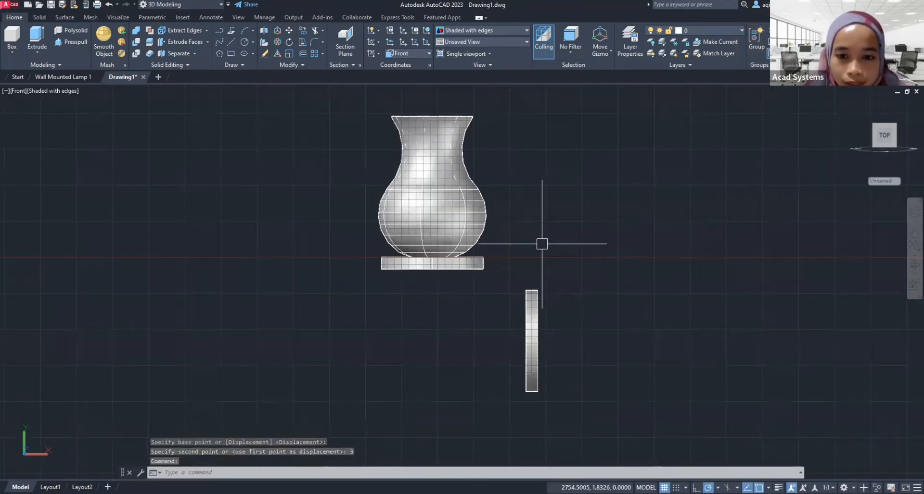
pyautogui.moveTo(571, 305); pyautogui.dragTo(557, 303, button='middle')
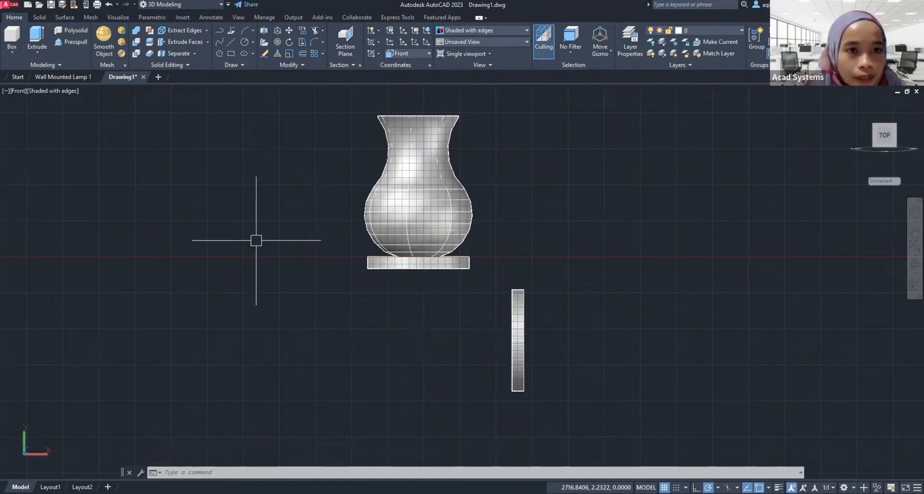
# Draw a polyline arc from the underside centre of the base disc, through a point below it, to the upright disc's near-face centre
pyautogui.click(219, 30)
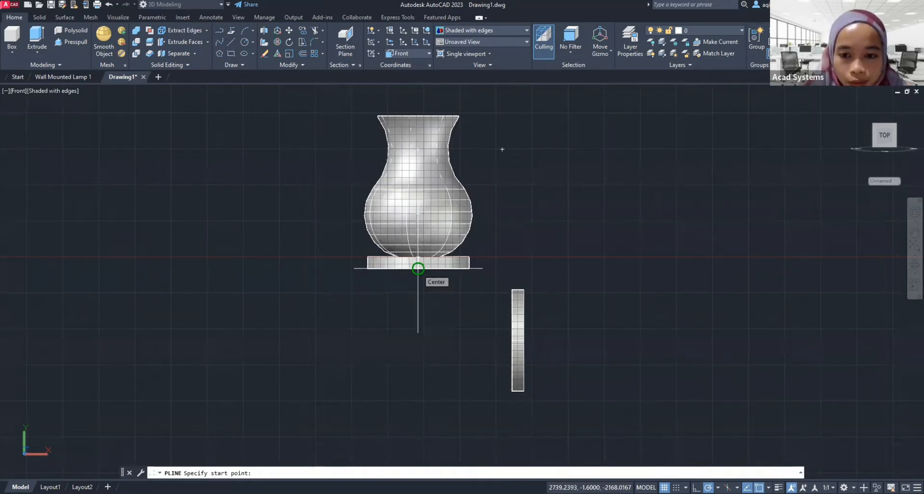
pyautogui.click(418, 268)
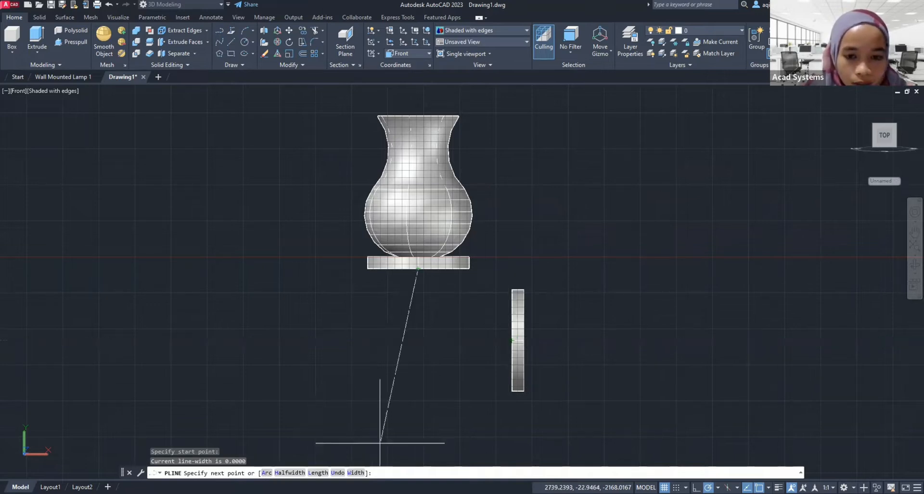
pyautogui.rightClick(425, 327)
pyautogui.click(458, 371)
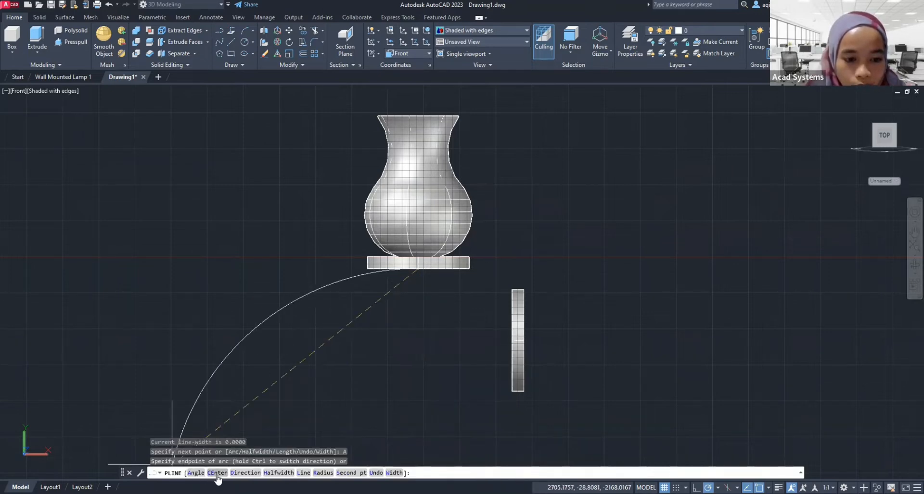
pyautogui.click(351, 473)
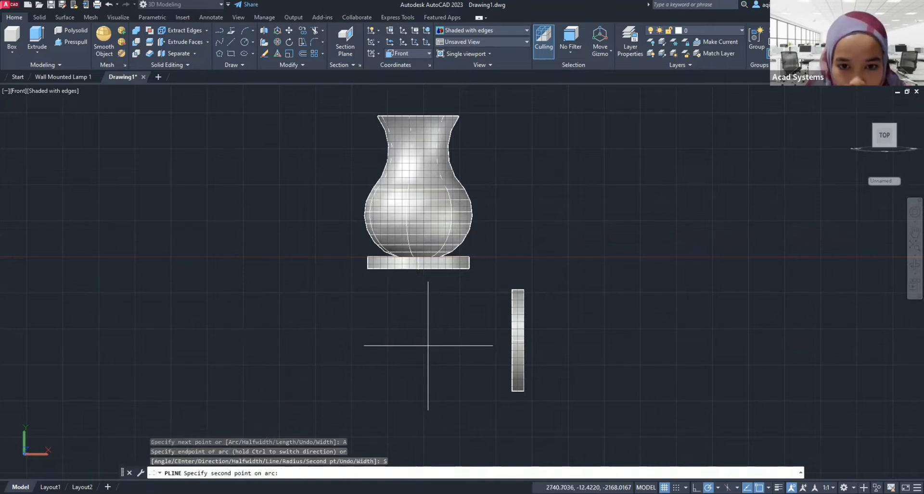
pyautogui.click(422, 345)
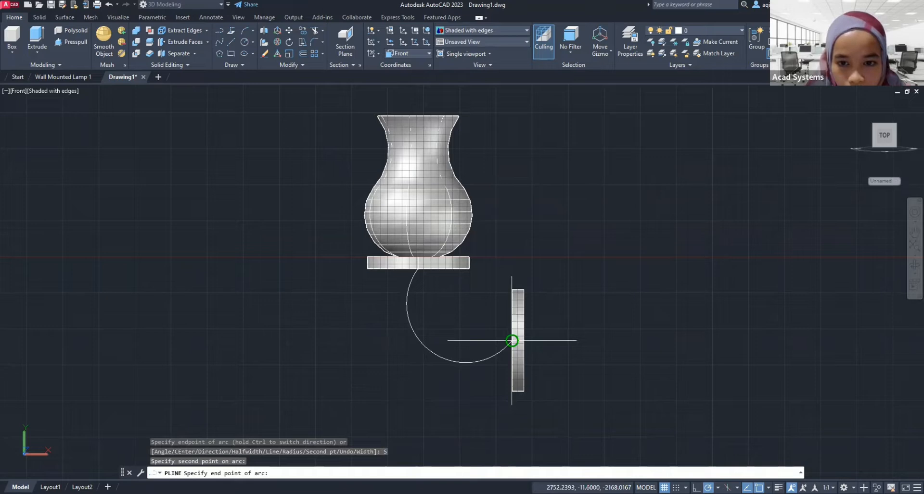
pyautogui.click(511, 340)
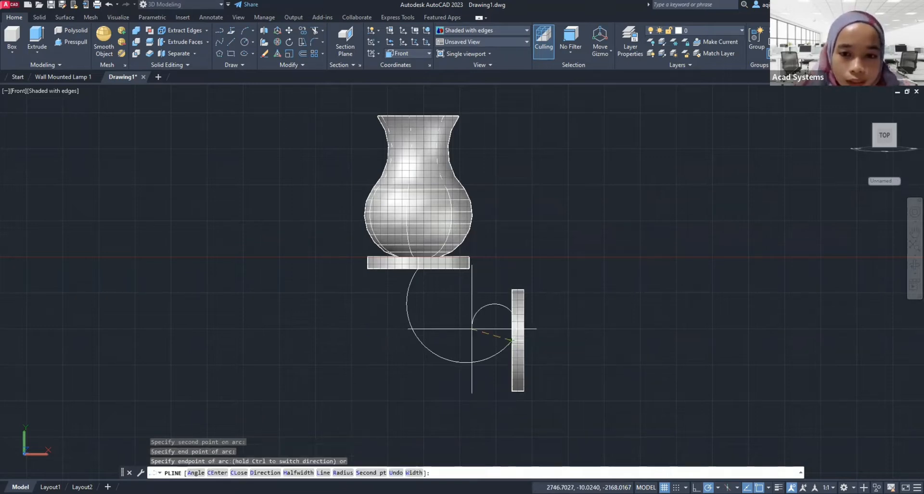
pyautogui.press('Escape')
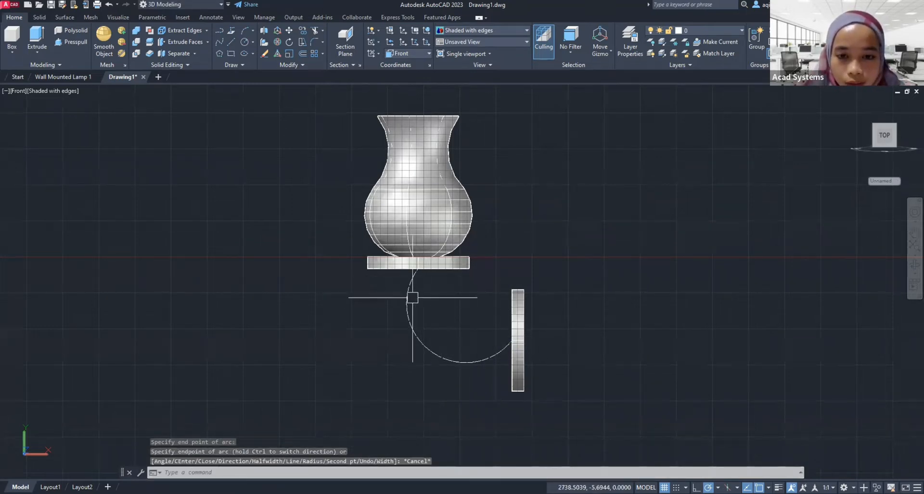
# Stretch the arc's midpoint up and towards the upright disc to make the curve shallower
pyautogui.moveTo(453, 334); pyautogui.dragTo(441, 324, button='middle')
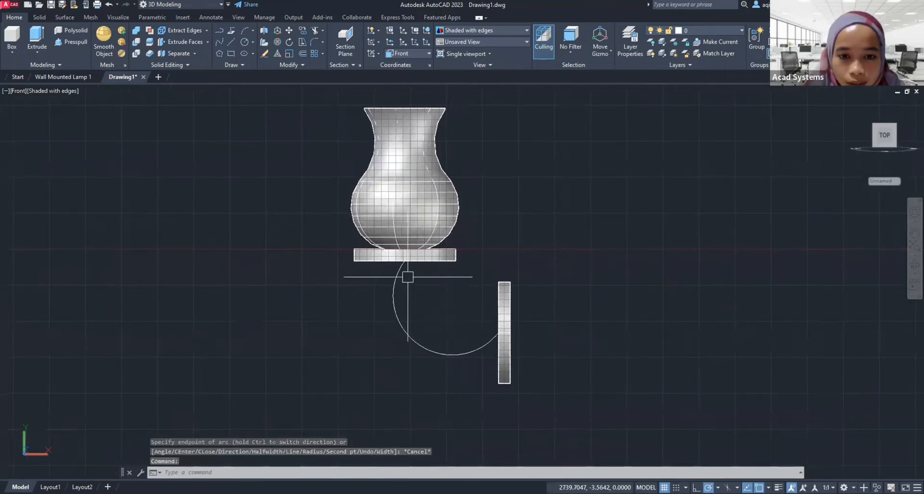
pyautogui.click(406, 333)
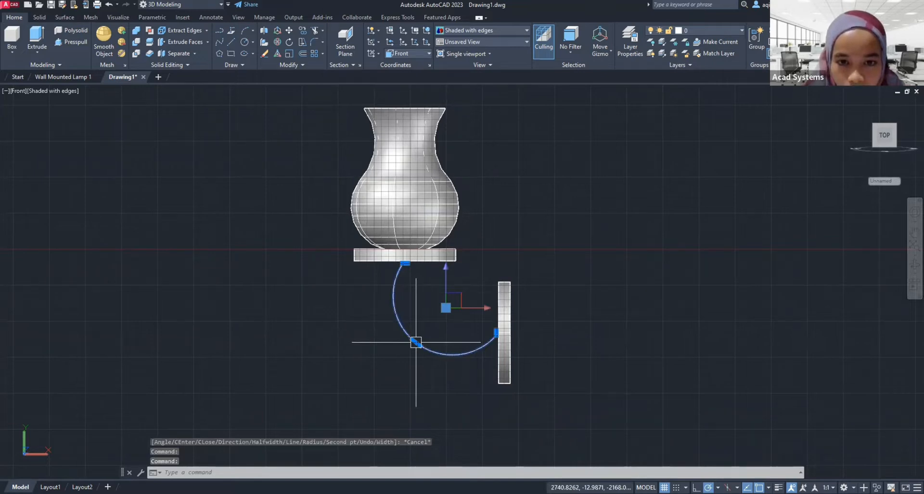
pyautogui.click(416, 342)
pyautogui.click(436, 321)
pyautogui.press('Escape')
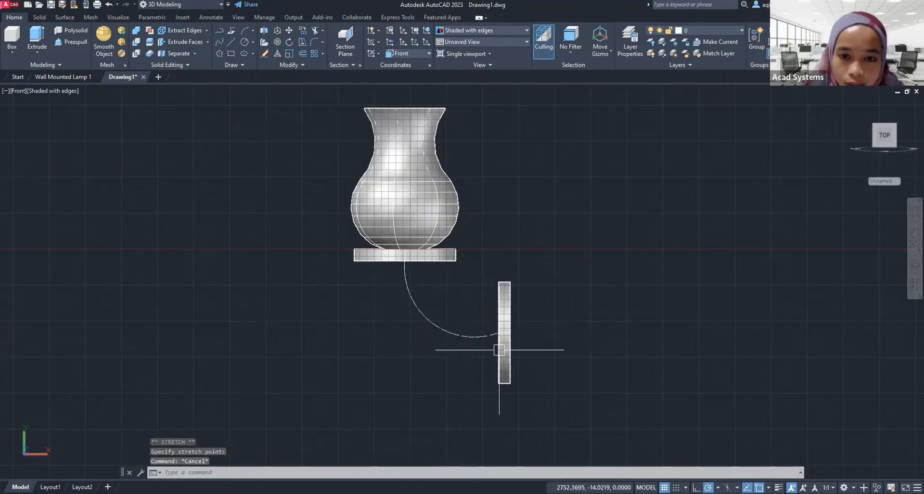
# Draw a circle with radius 1 in the empty space beyond the upright disc
pyautogui.moveTo(549, 310); pyautogui.dragTo(541, 310, button='middle')
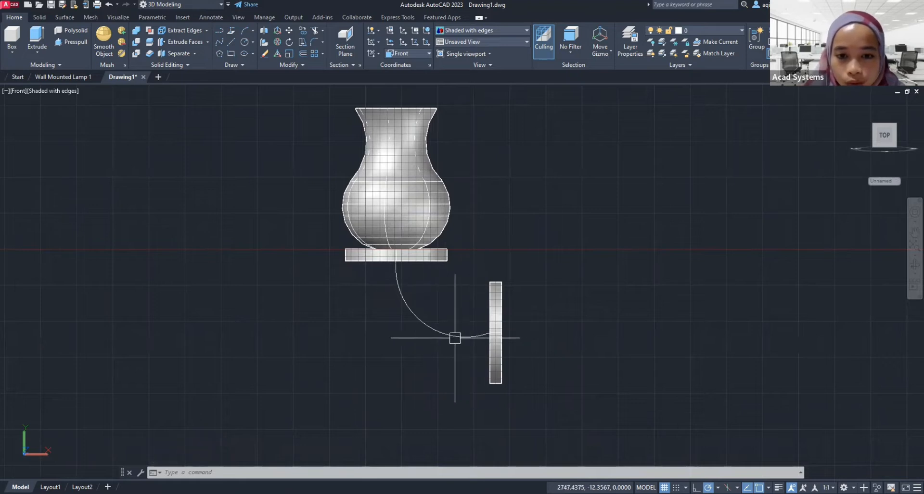
pyautogui.moveTo(437, 327); pyautogui.dragTo(423, 333, button='middle')
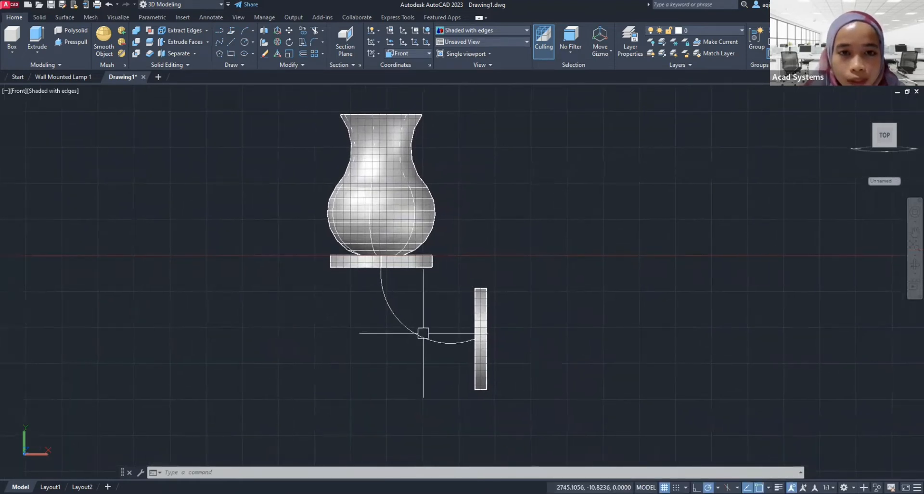
pyautogui.click(247, 42)
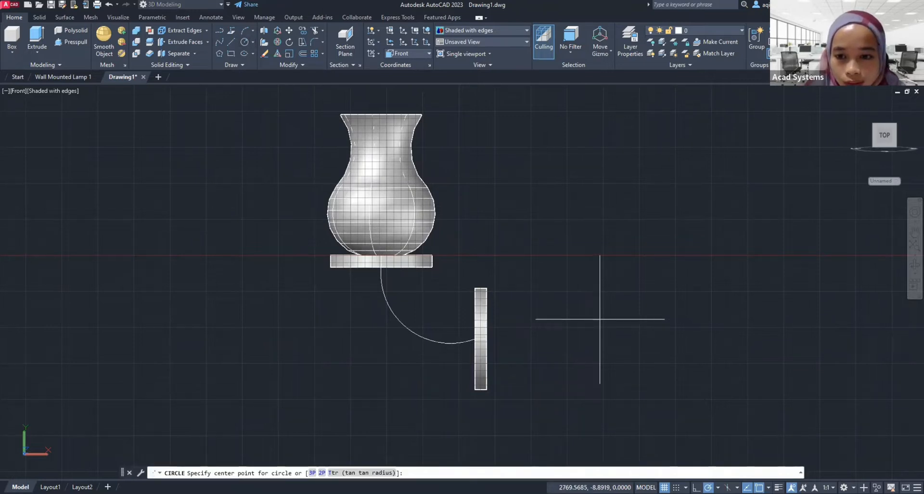
pyautogui.click(599, 318)
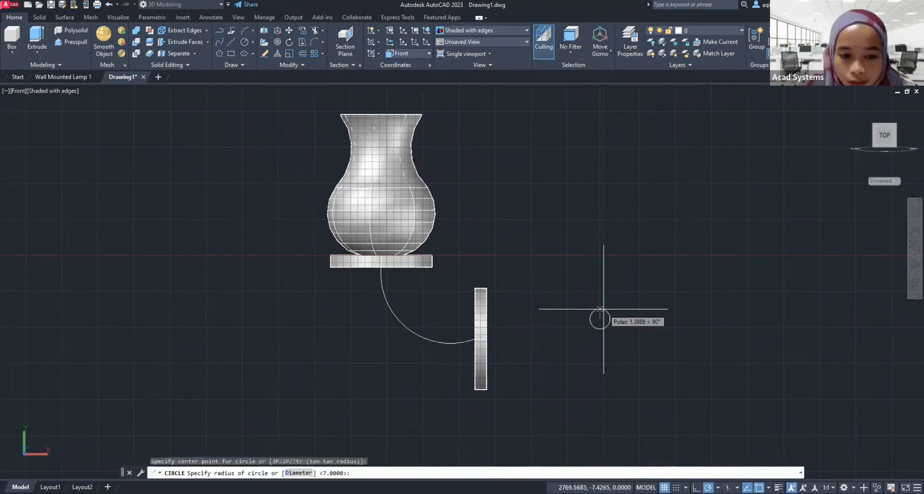
pyautogui.write('1')
pyautogui.press('Return')
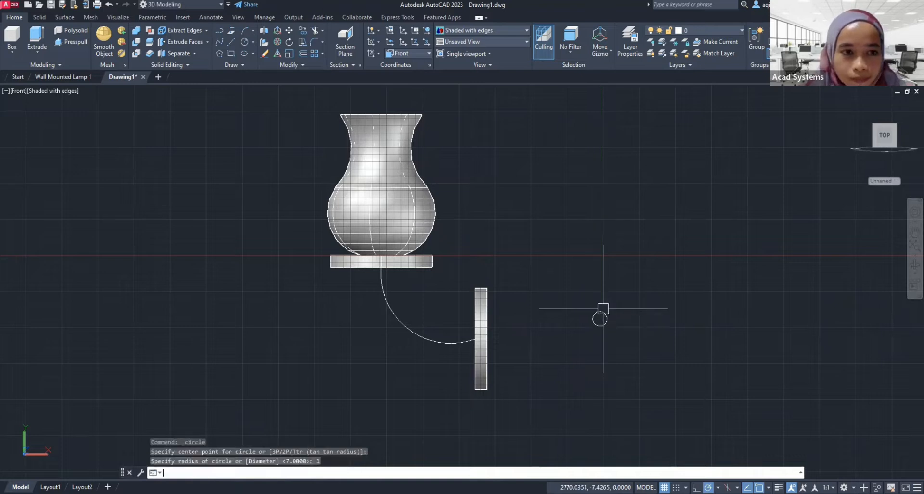
# Sweep the radius 1 circle along the curved arc to form the solid arm between the two discs
pyautogui.click(39, 52)
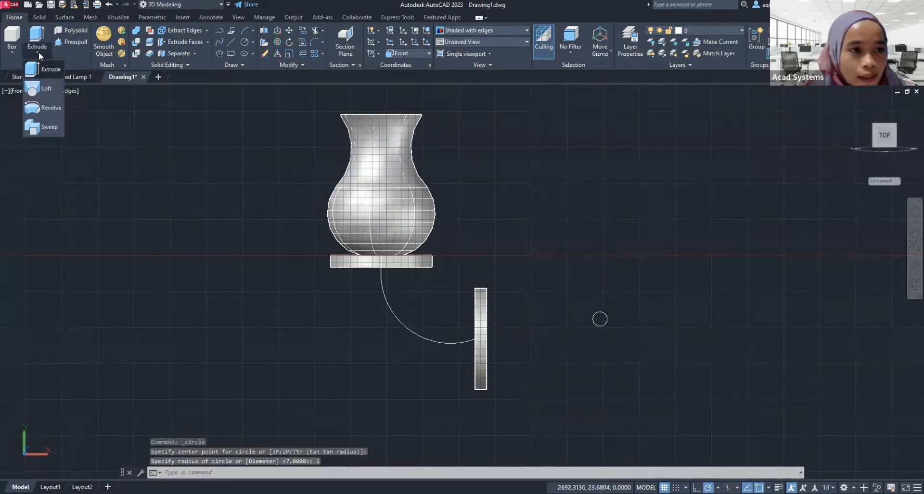
pyautogui.click(46, 127)
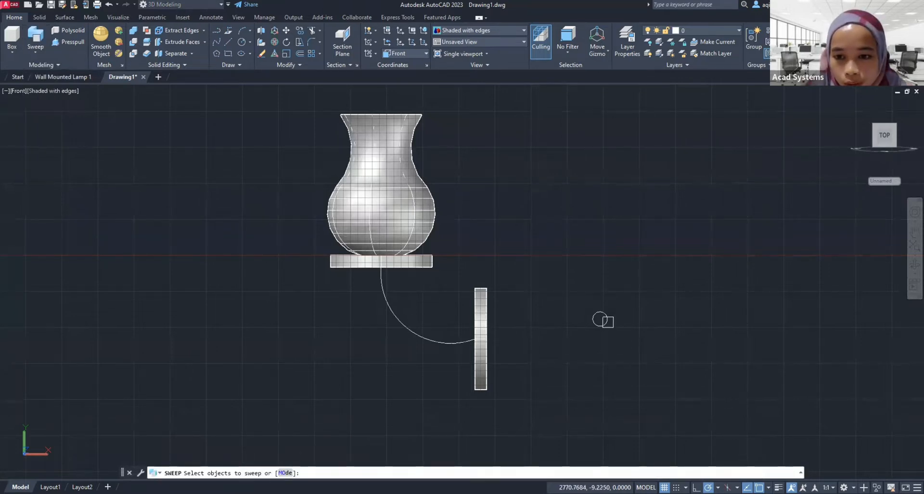
pyautogui.click(606, 324)
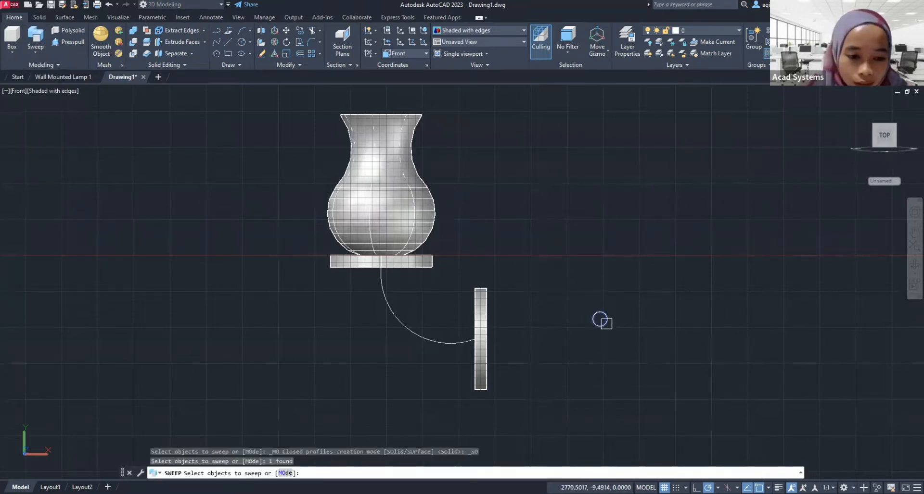
pyautogui.press('Return')
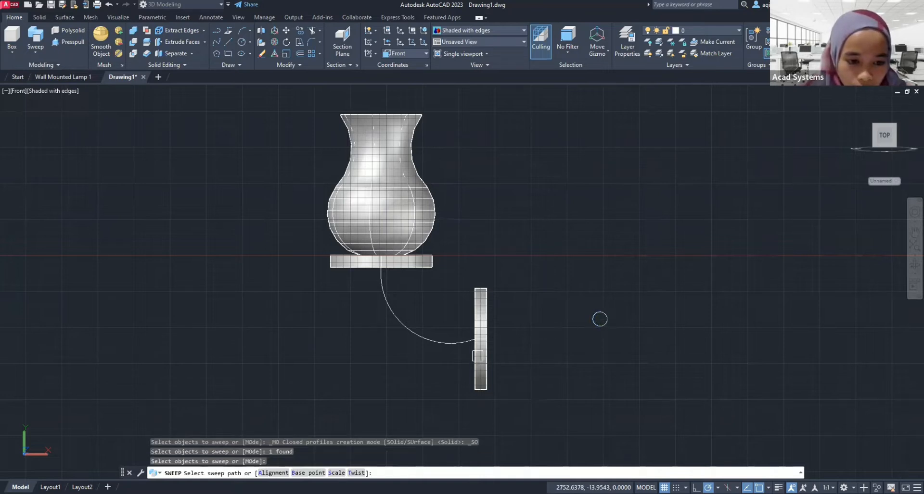
pyautogui.click(404, 324)
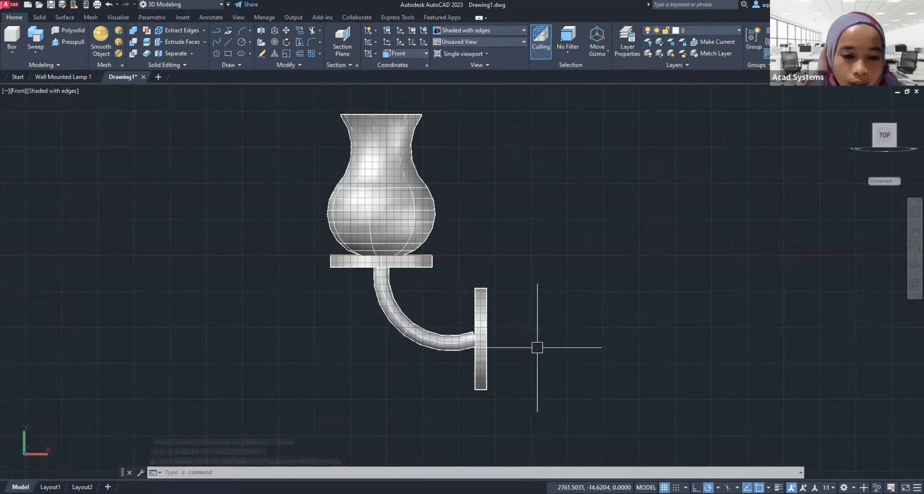
# Set the FACETRES system variable to 10 to smooth the display of the curved solids
pyautogui.scroll(-4, 441, 290)
pyautogui.scroll(3, 441, 291)
pyautogui.moveTo(441, 291); pyautogui.dragTo(493, 294, button='middle')
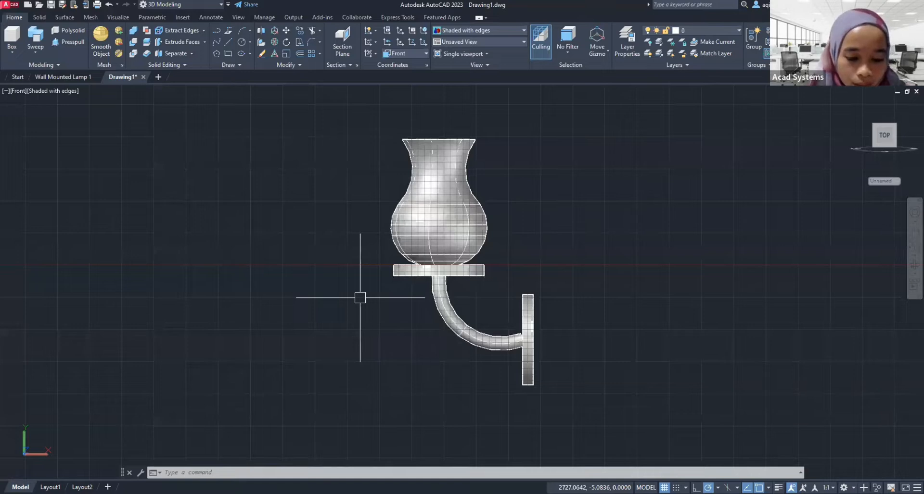
pyautogui.write('fa')
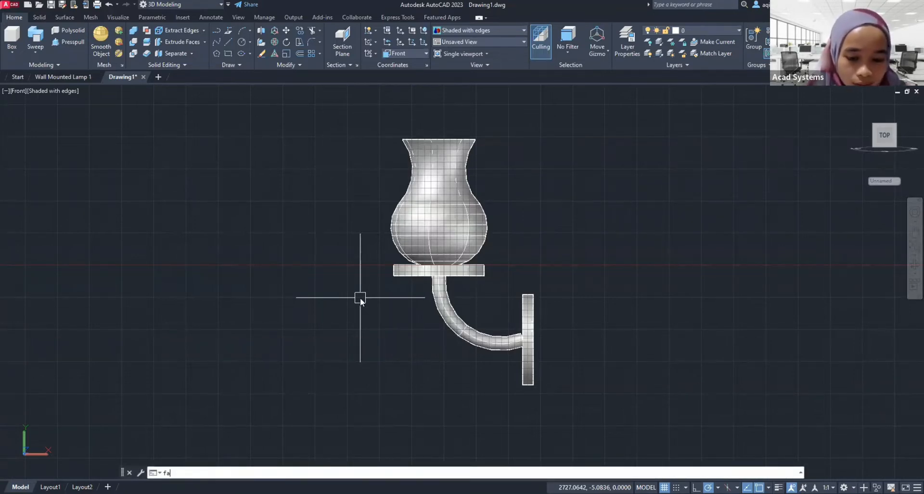
pyautogui.write('cetres')
pyautogui.press('Return')
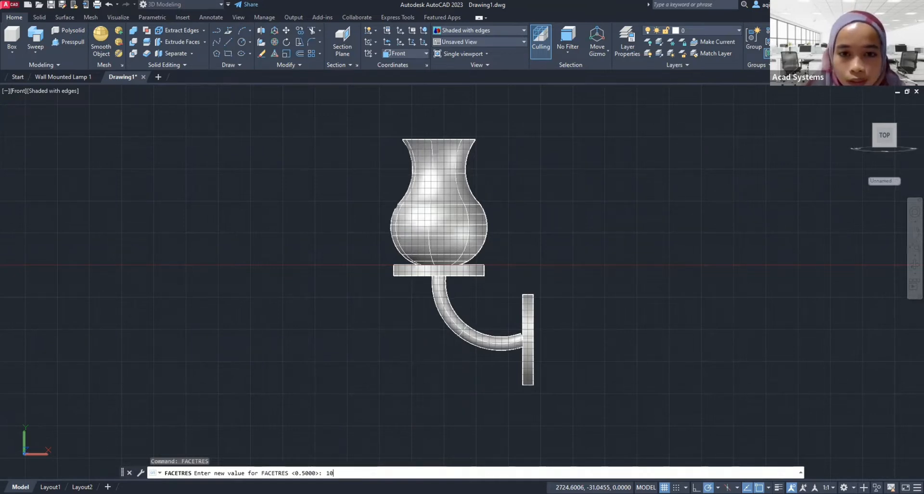
pyautogui.press('Return')
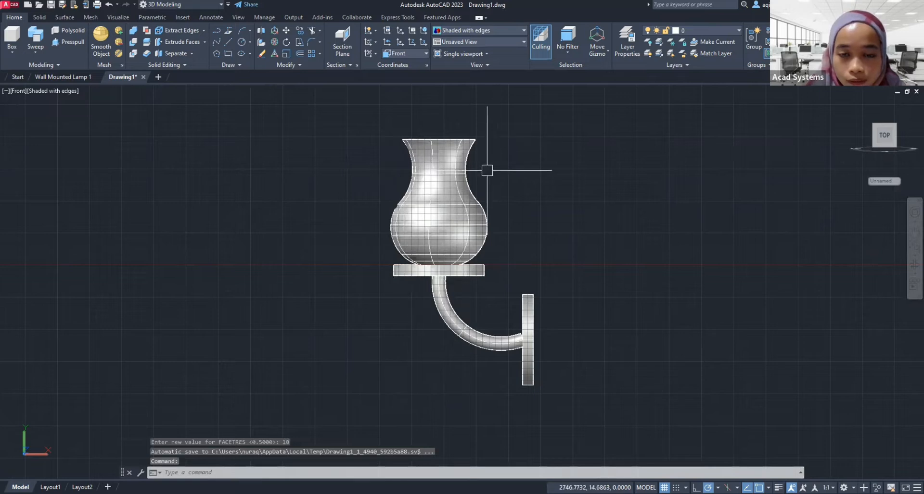
# Examine the smoothed vase and the joints where the curved arm meets the base disc and the upright disc
pyautogui.scroll(1, 454, 185)
pyautogui.scroll(1, 462, 190)
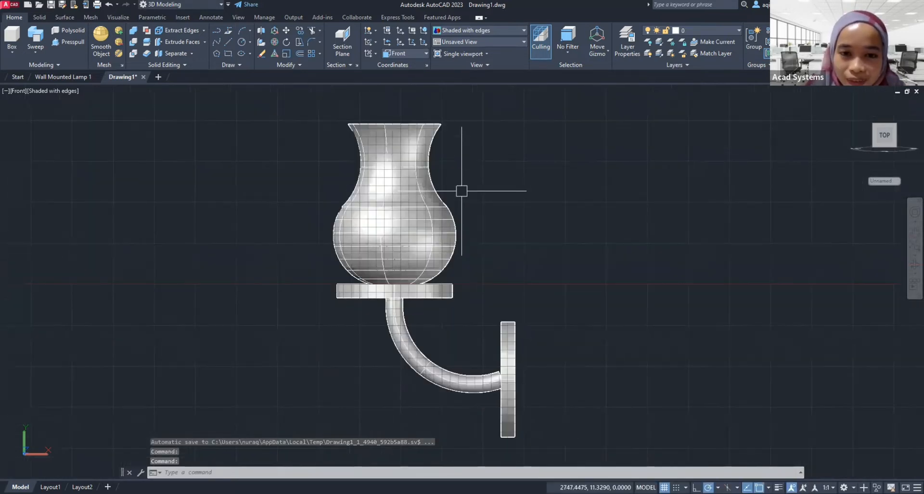
pyautogui.moveTo(463, 200); pyautogui.dragTo(474, 192, button='middle')
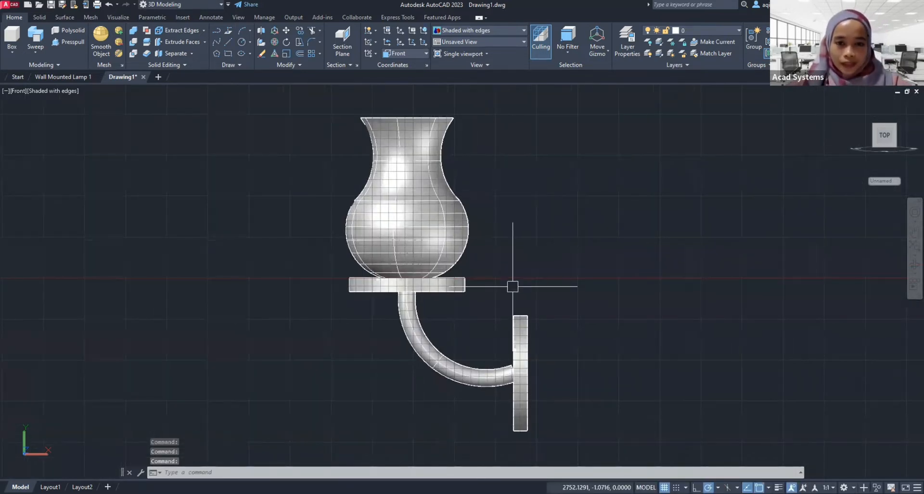
pyautogui.moveTo(512, 287)
pyautogui.mouseDown(button='middle')
pyautogui.moveTo(501, 247)
pyautogui.moveTo(505, 285)
pyautogui.mouseUp(button='middle')
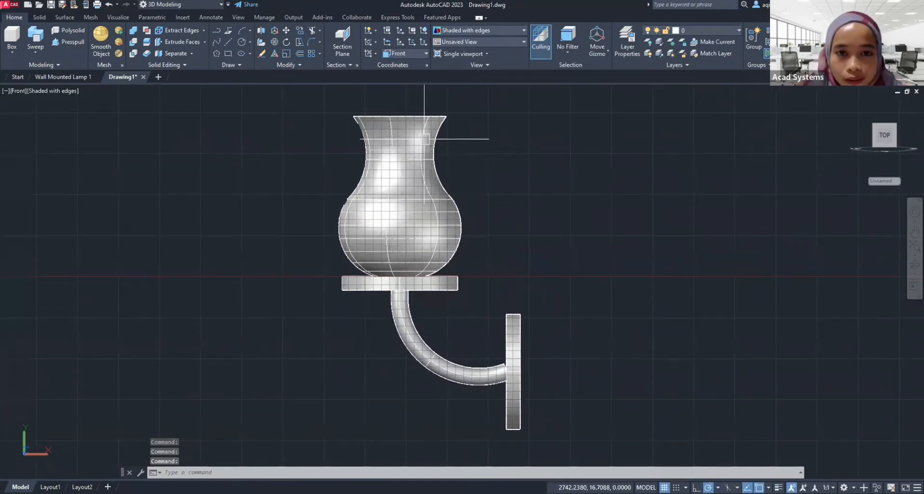
pyautogui.scroll(-2, 476, 348)
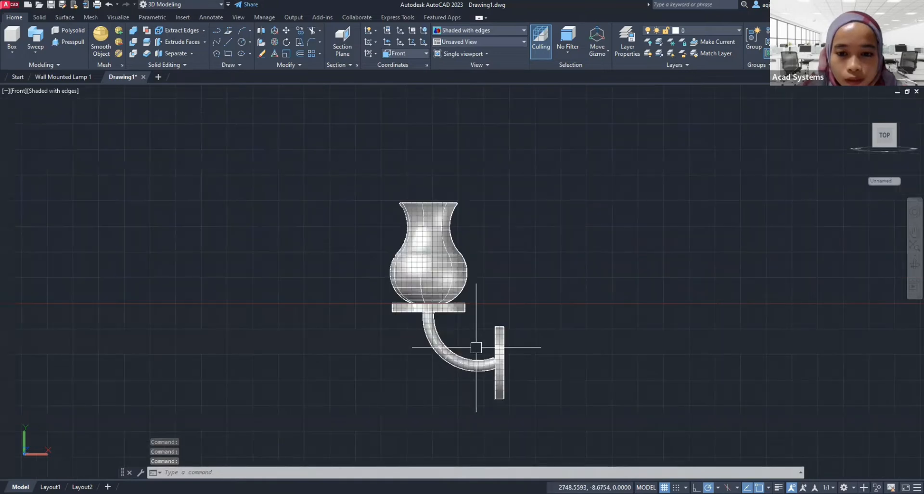
pyautogui.scroll(5, 476, 348)
pyautogui.moveTo(476, 349); pyautogui.dragTo(470, 334, button='middle')
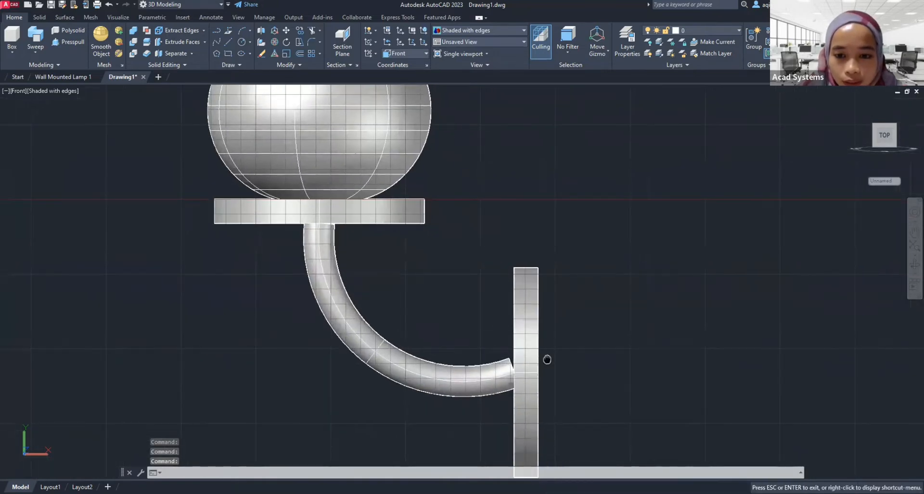
pyautogui.scroll(3, 510, 345)
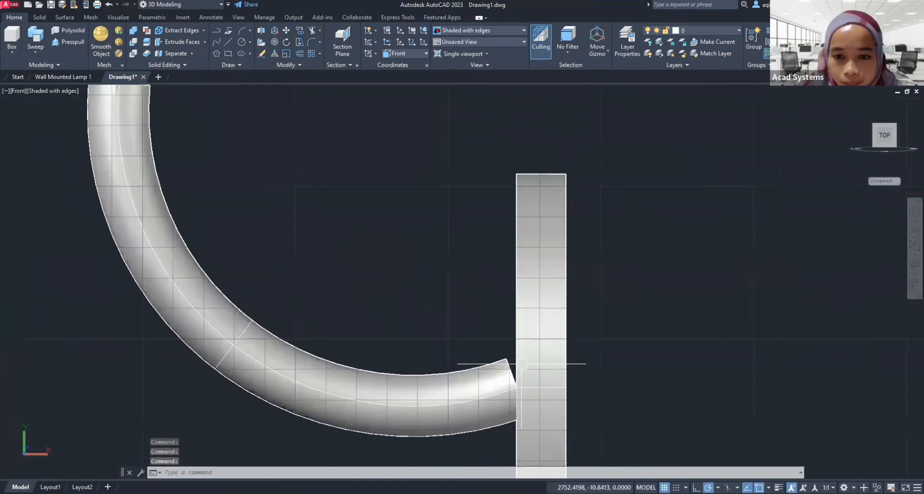
pyautogui.scroll(-2, 529, 395)
pyautogui.scroll(3, 357, 253)
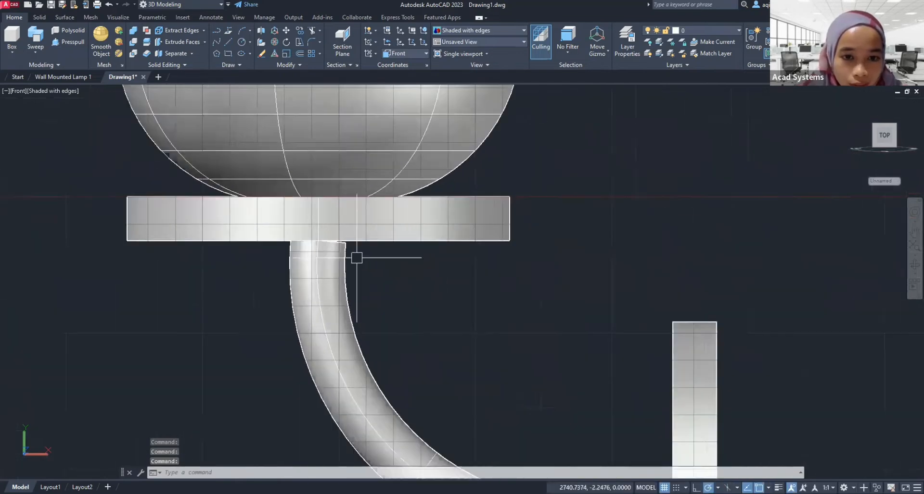
pyautogui.moveTo(356, 252); pyautogui.dragTo(371, 236, button='middle')
pyautogui.scroll(2, 375, 241)
pyautogui.scroll(-6, 506, 312)
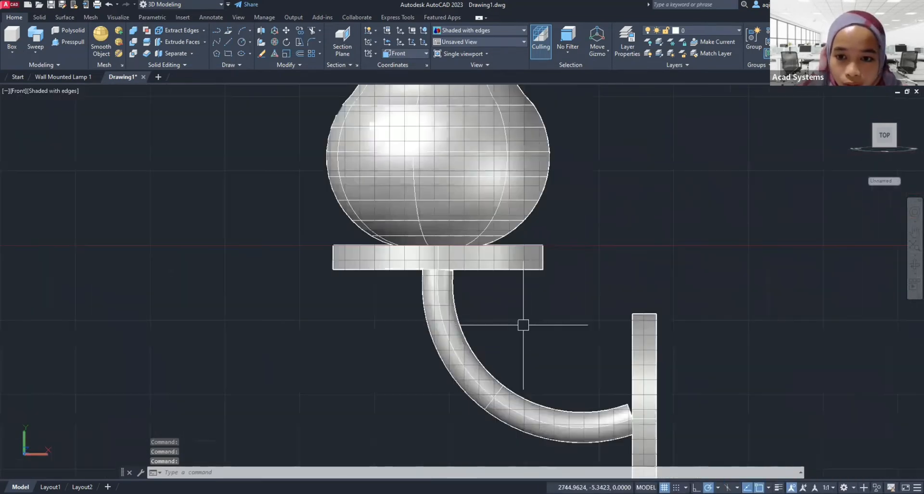
pyautogui.moveTo(522, 326); pyautogui.dragTo(407, 251, button='middle')
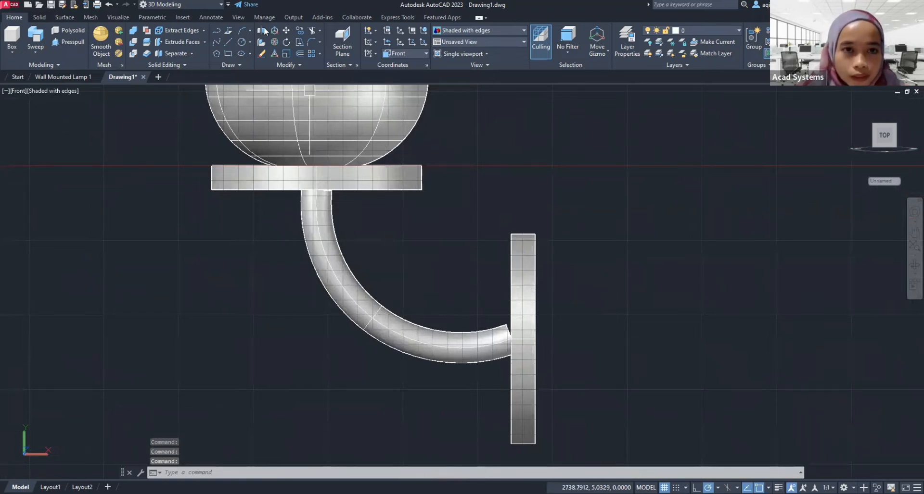
# Move the upright disc 0.5 units horizontally towards the vase so it overlaps the arm's end
pyautogui.click(287, 30)
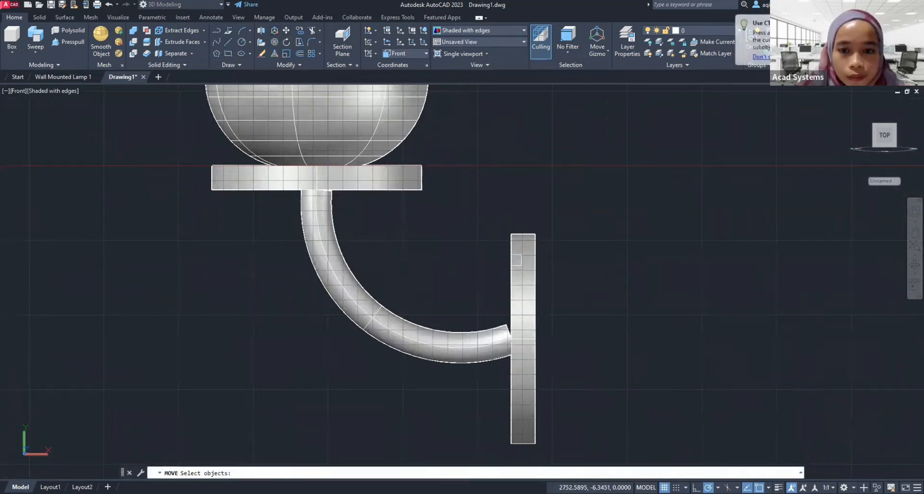
pyautogui.click(531, 287)
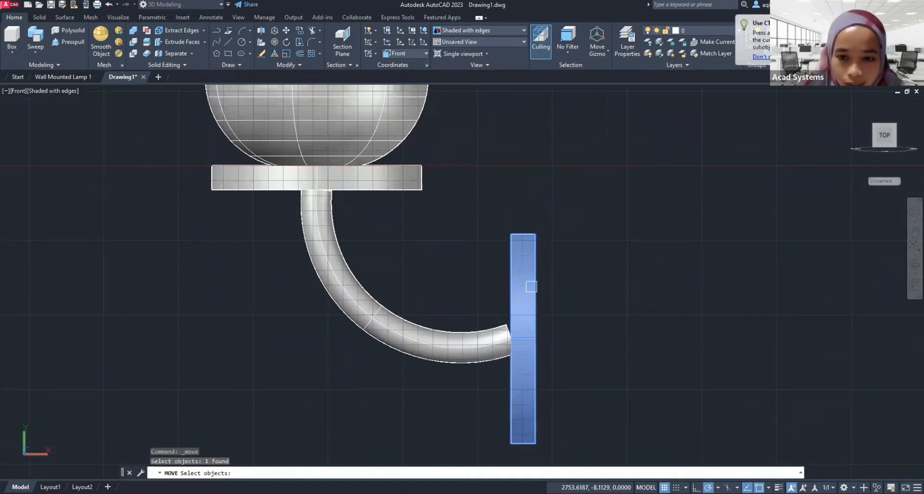
pyautogui.press('Return')
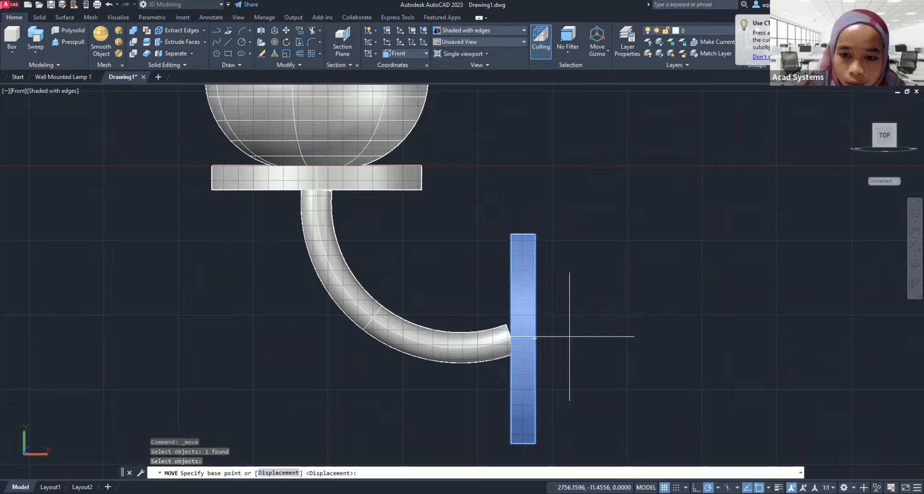
pyautogui.click(569, 337)
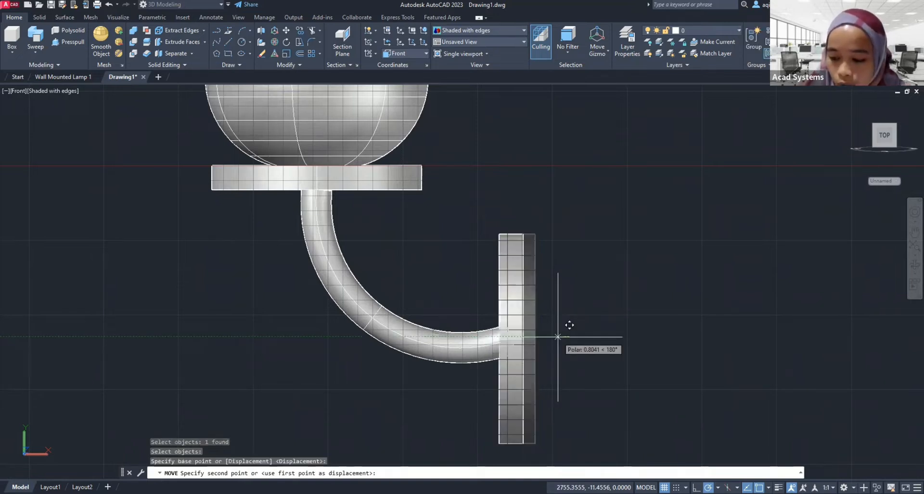
pyautogui.press('Return')
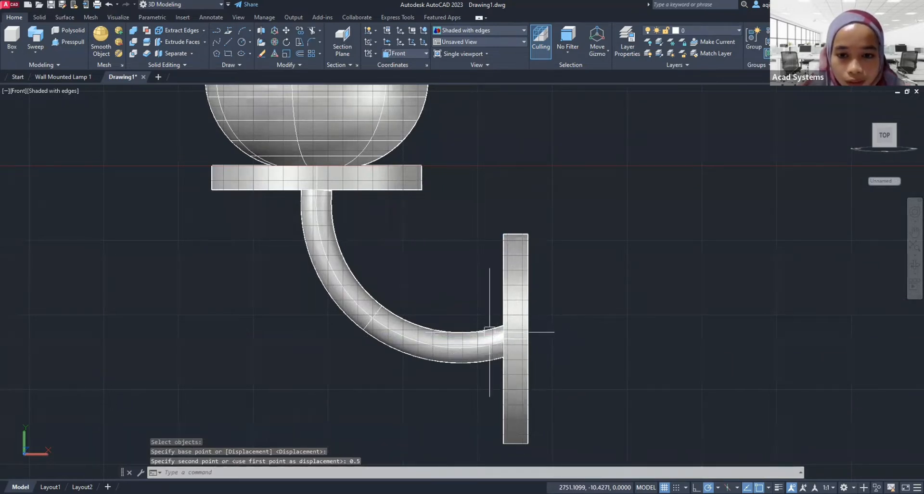
# Move the curved arm and the upright disc together 0.5 units straight up into the base disc
pyautogui.moveTo(481, 314); pyautogui.dragTo(502, 312, button='middle')
pyautogui.moveTo(375, 206); pyautogui.dragTo(382, 217, button='middle')
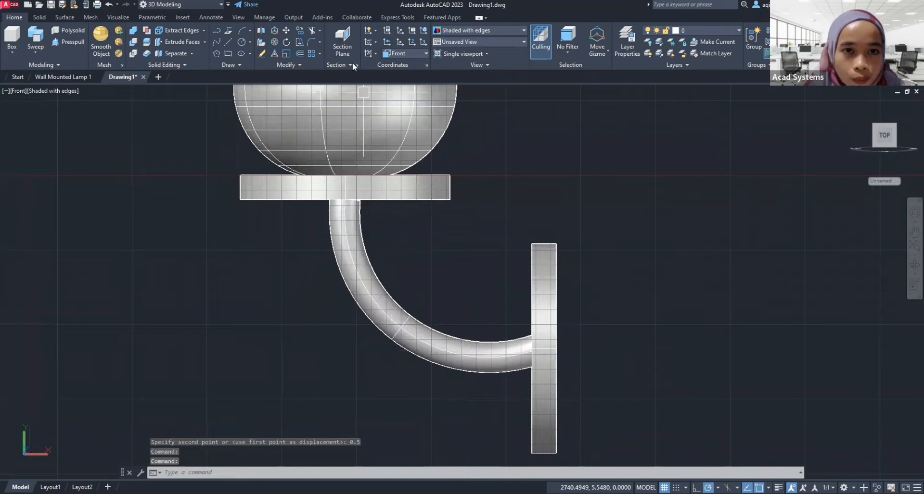
pyautogui.click(288, 29)
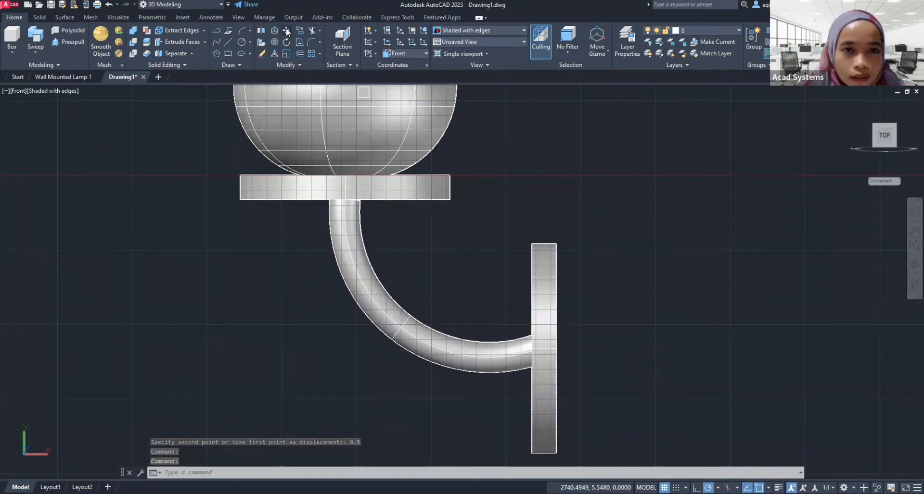
pyautogui.click(609, 247)
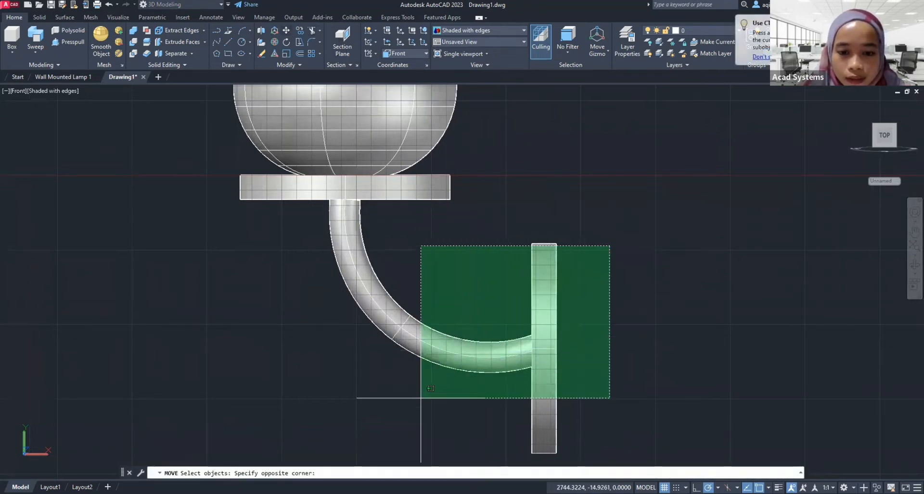
pyautogui.click(419, 403)
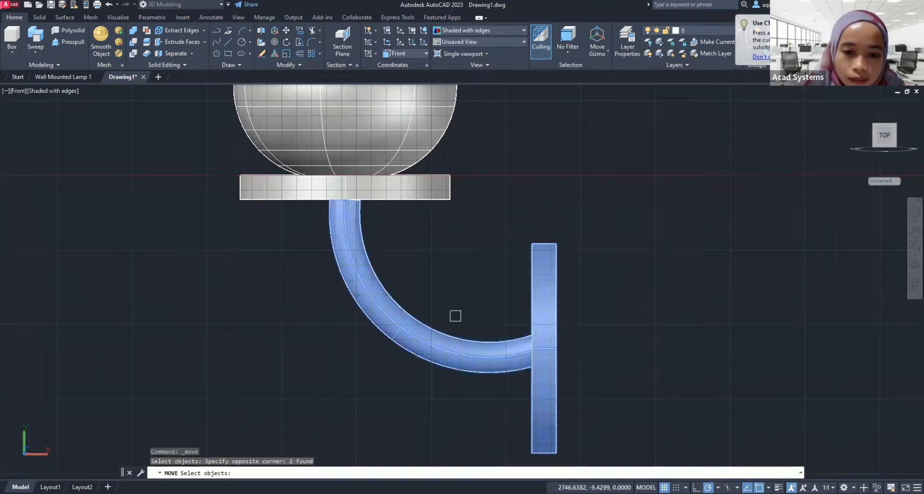
pyautogui.press('Return')
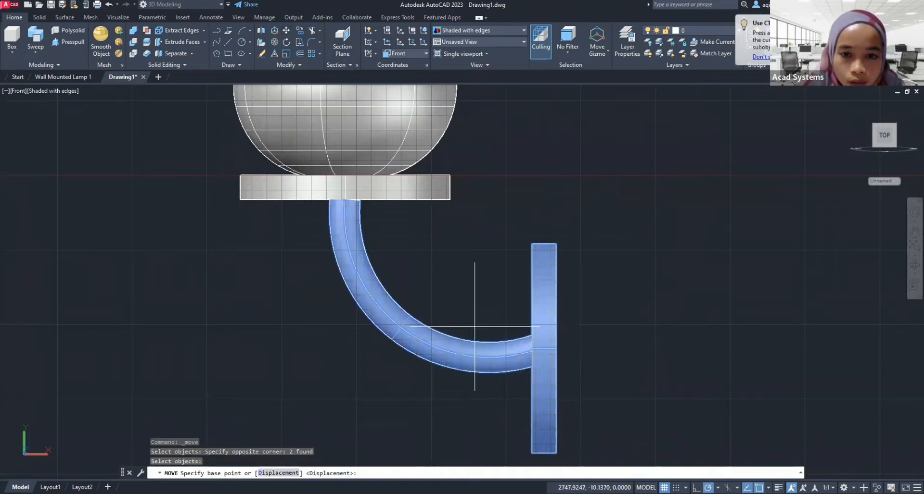
pyautogui.click(474, 327)
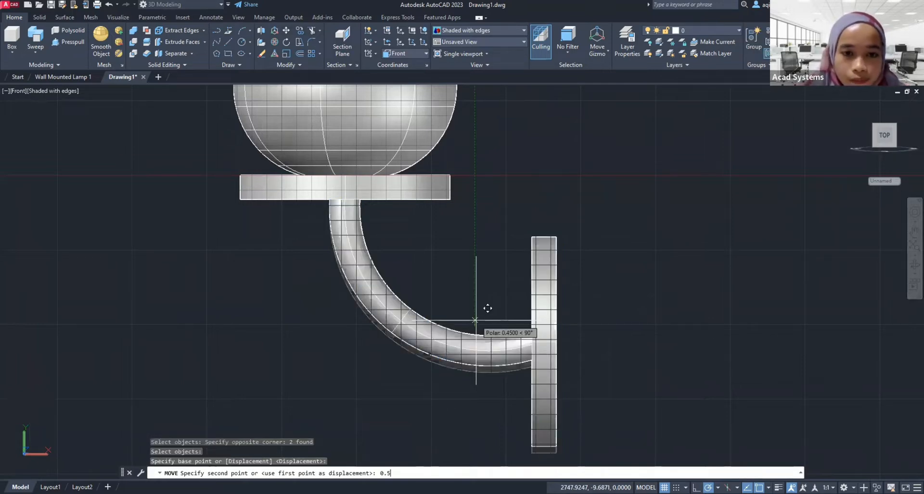
pyautogui.press('Return')
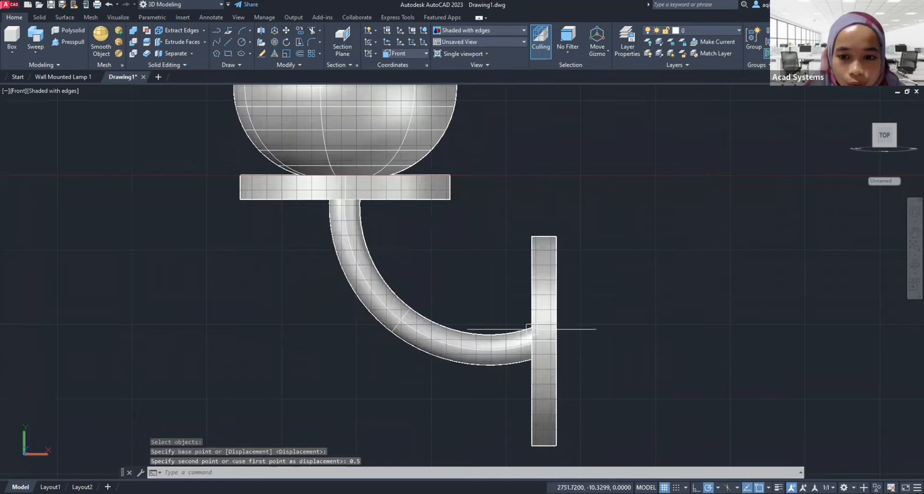
# Change the visual style to 2D Wireframe to show the arm's ends inside both discs
pyautogui.click(39, 91)
pyautogui.click(53, 117)
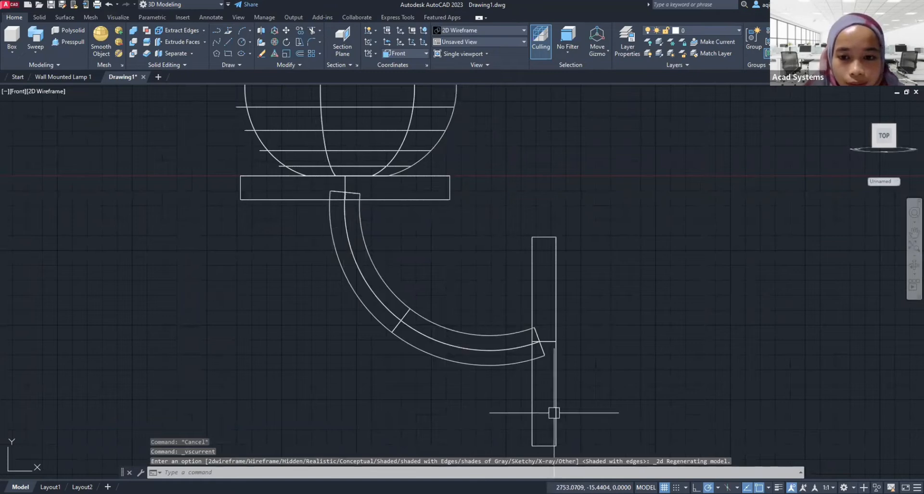
pyautogui.moveTo(457, 240)
pyautogui.mouseDown(button='middle')
pyautogui.moveTo(461, 254)
pyautogui.moveTo(467, 245)
pyautogui.mouseUp(button='middle')
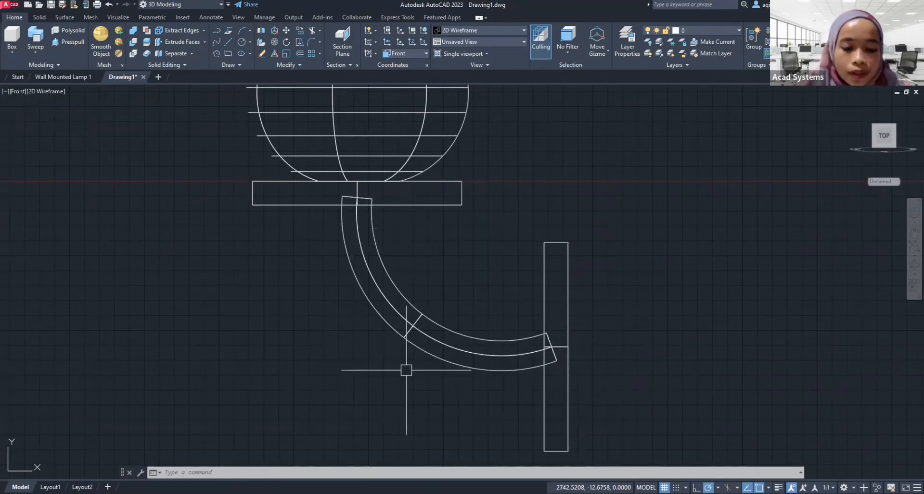
# Union the base disc, the curved arm and the upright disc into one solid
pyautogui.write('UNION')
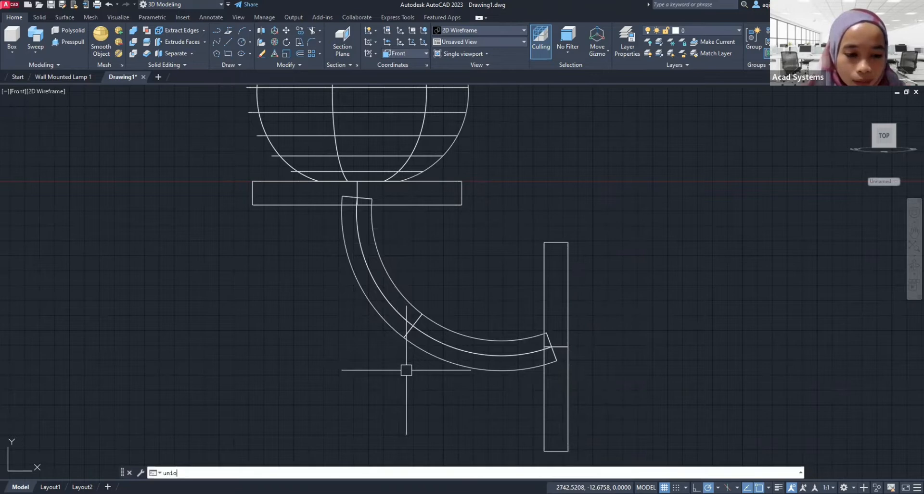
pyautogui.press('Return')
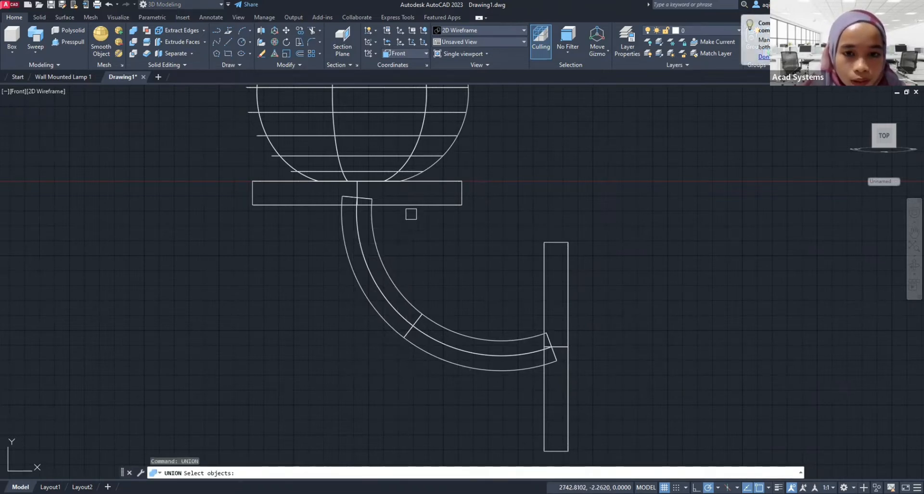
pyautogui.click(414, 204)
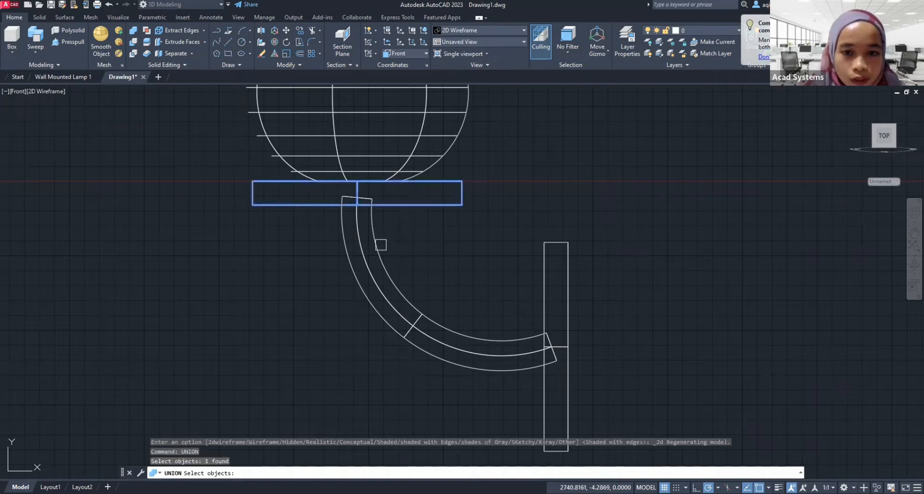
pyautogui.click(380, 244)
pyautogui.click(542, 290)
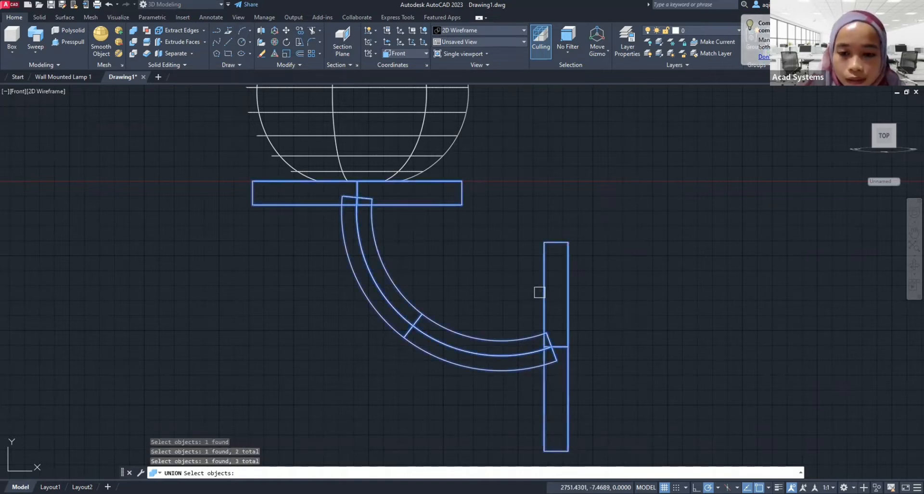
pyautogui.press('Return')
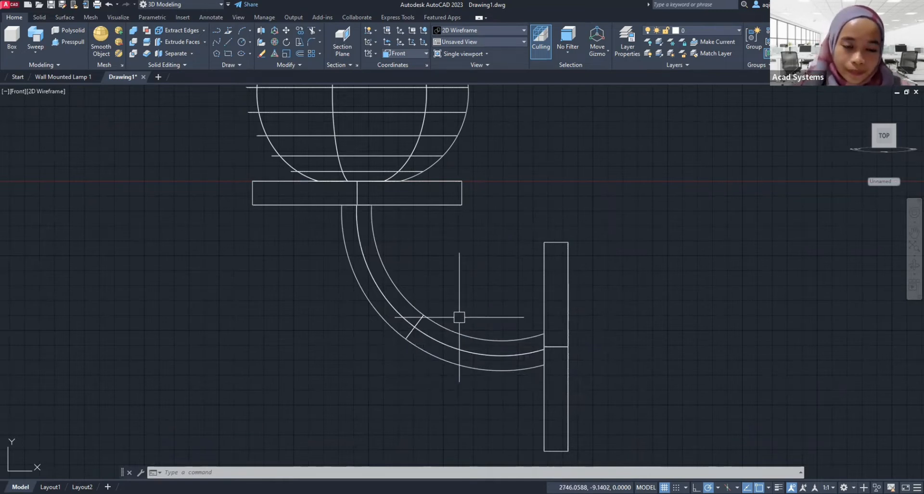
# Show the whole lamp from the SW Isometric view in the Shaded with edges visual style
pyautogui.moveTo(480, 249); pyautogui.dragTo(484, 275, button='middle')
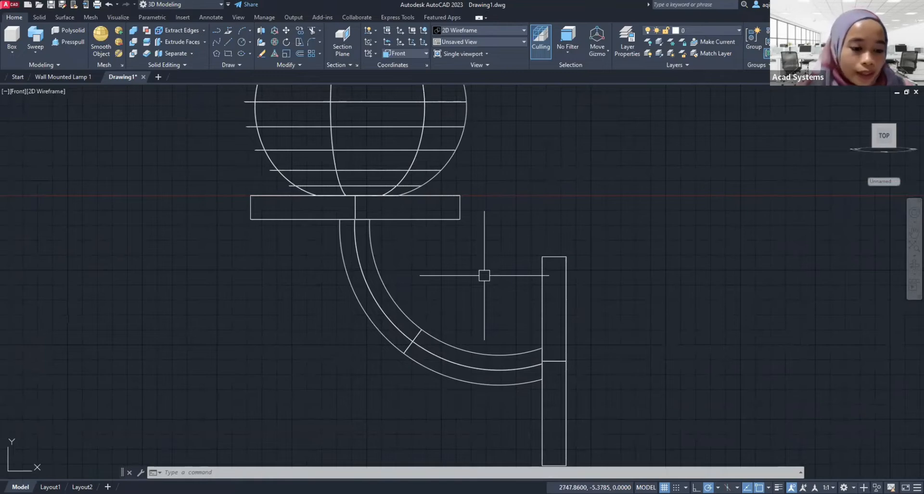
pyautogui.scroll(2, 484, 276)
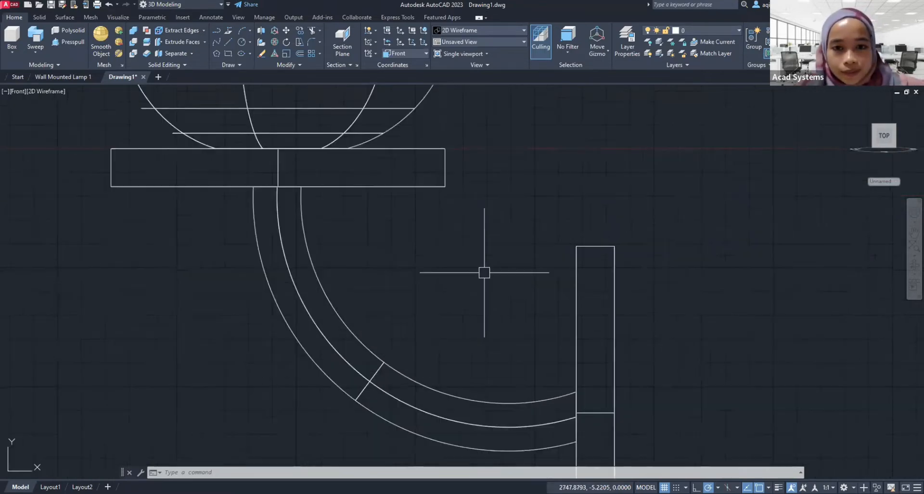
pyautogui.scroll(-2, 484, 270)
pyautogui.scroll(-4, 483, 270)
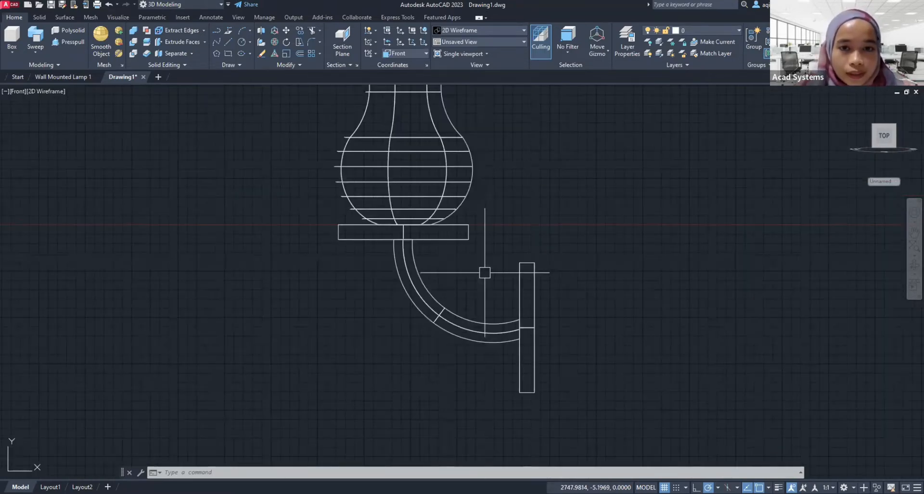
pyautogui.moveTo(487, 243)
pyautogui.mouseDown(button='middle')
pyautogui.moveTo(462, 278)
pyautogui.moveTo(487, 272)
pyautogui.moveTo(480, 274)
pyautogui.mouseUp(button='middle')
pyautogui.click(19, 91)
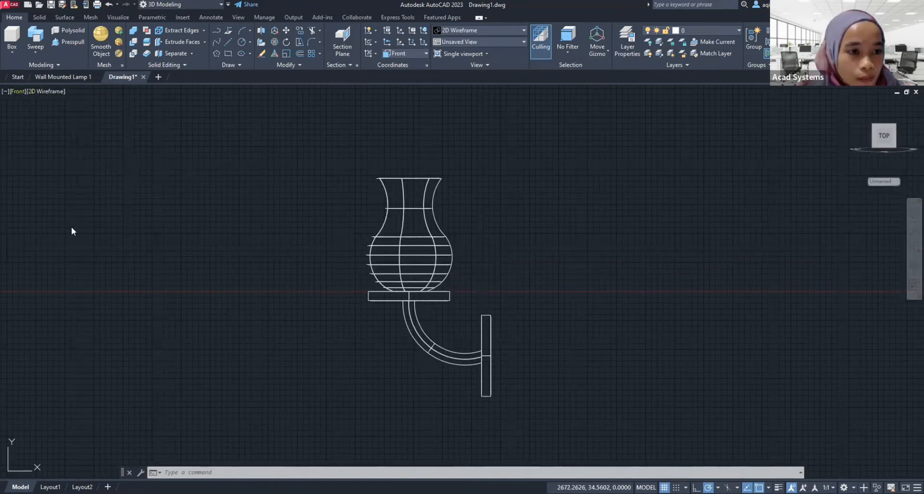
pyautogui.click(63, 190)
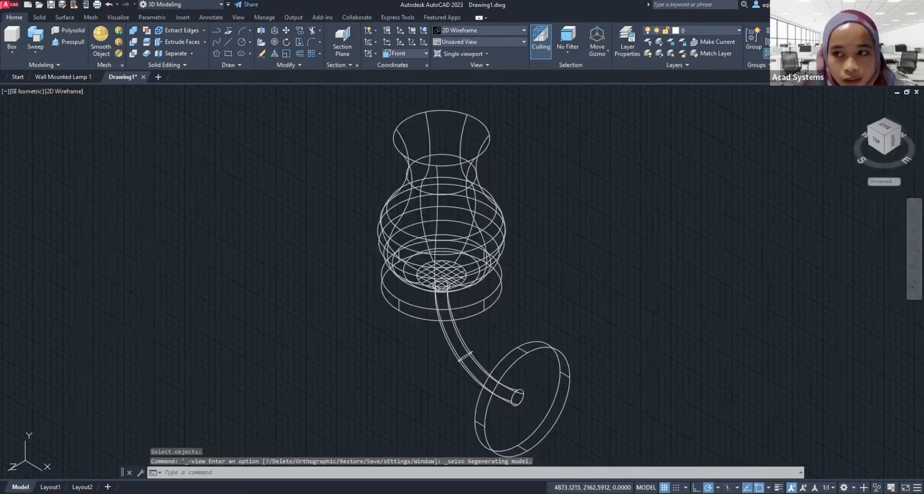
pyautogui.moveTo(234, 194); pyautogui.dragTo(195, 185, button='middle')
pyautogui.click(15, 94)
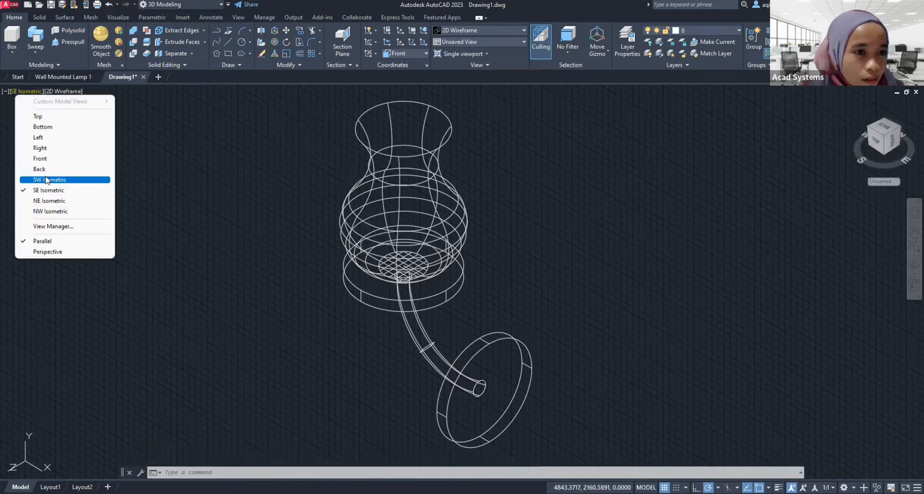
pyautogui.click(86, 179)
pyautogui.click(68, 91)
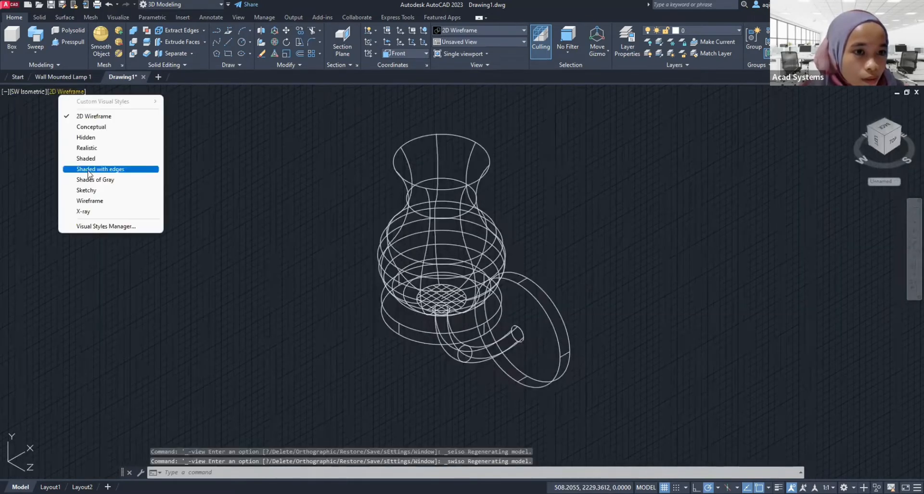
pyautogui.click(100, 169)
# Fillet the base disc's upper and lower rims and the upright disc's arm-side rim with a radius of 1
pyautogui.moveTo(363, 305)
pyautogui.mouseDown(button='middle')
pyautogui.moveTo(309, 301)
pyautogui.moveTo(504, 274)
pyautogui.moveTo(520, 258)
pyautogui.mouseUp(button='middle')
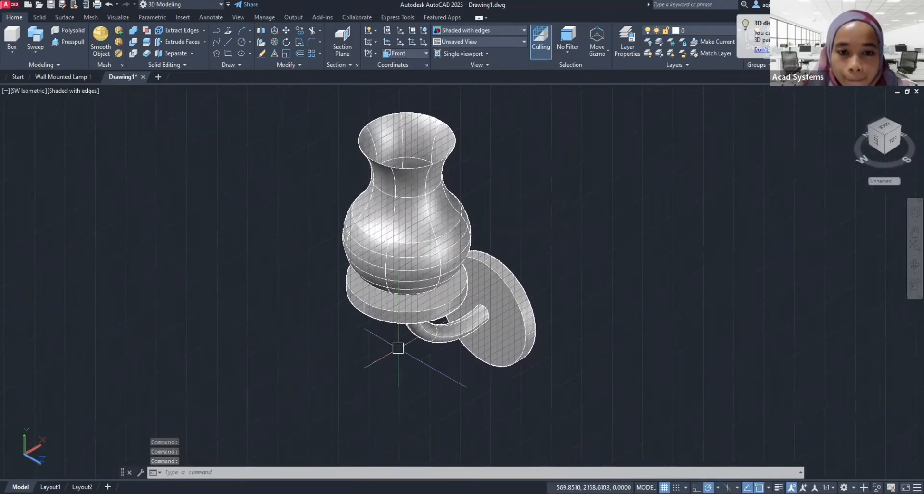
pyautogui.scroll(-2, 373, 324)
pyautogui.scroll(5, 373, 325)
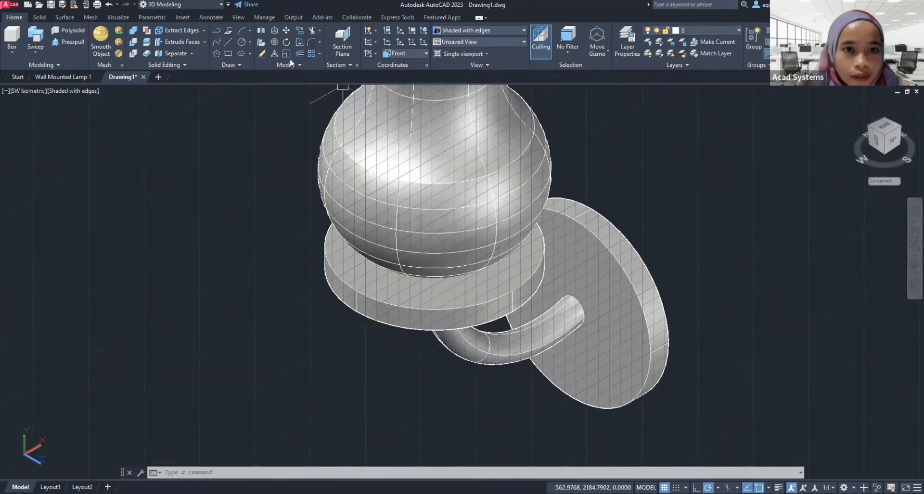
pyautogui.click(309, 41)
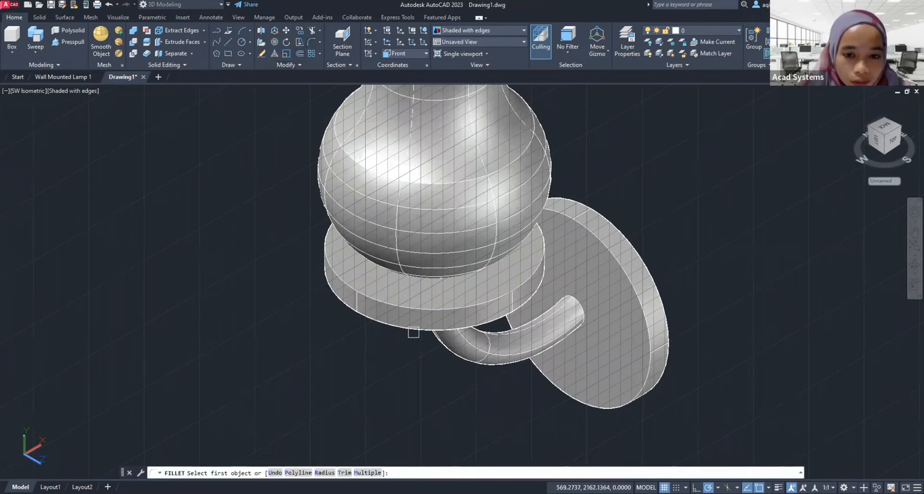
pyautogui.click(397, 304)
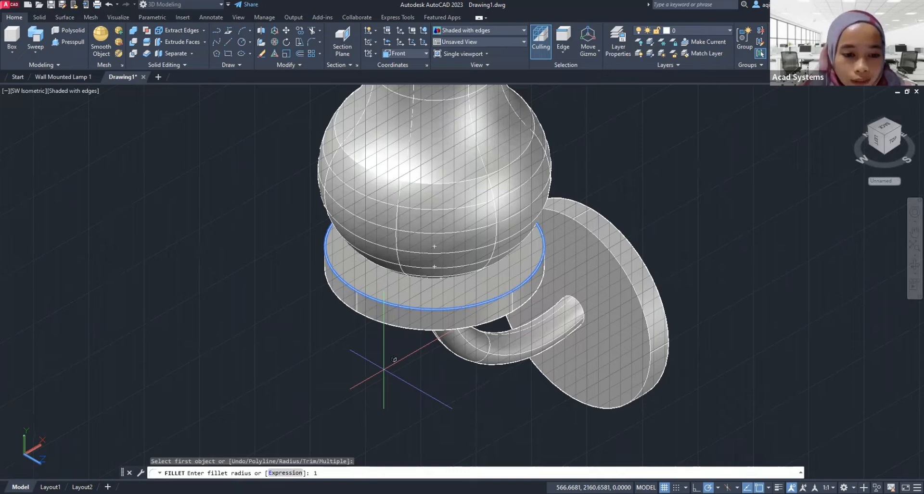
pyautogui.write('1')
pyautogui.press('Return')
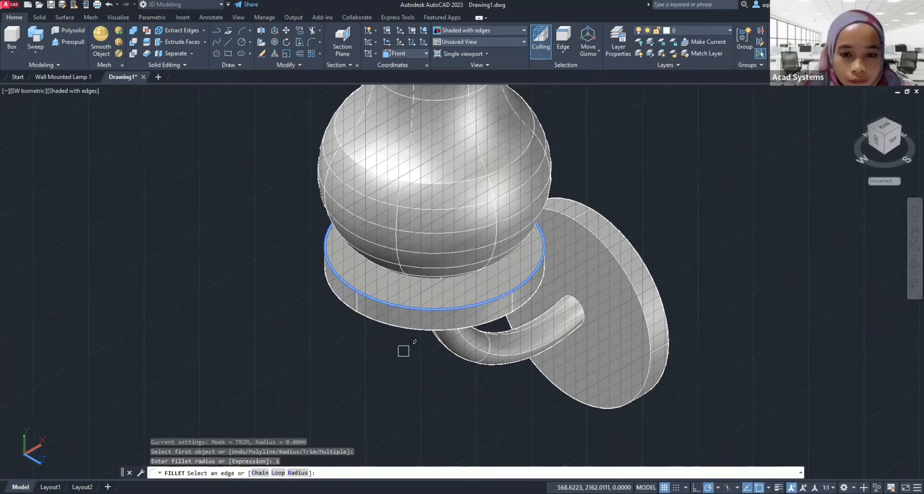
pyautogui.click(400, 327)
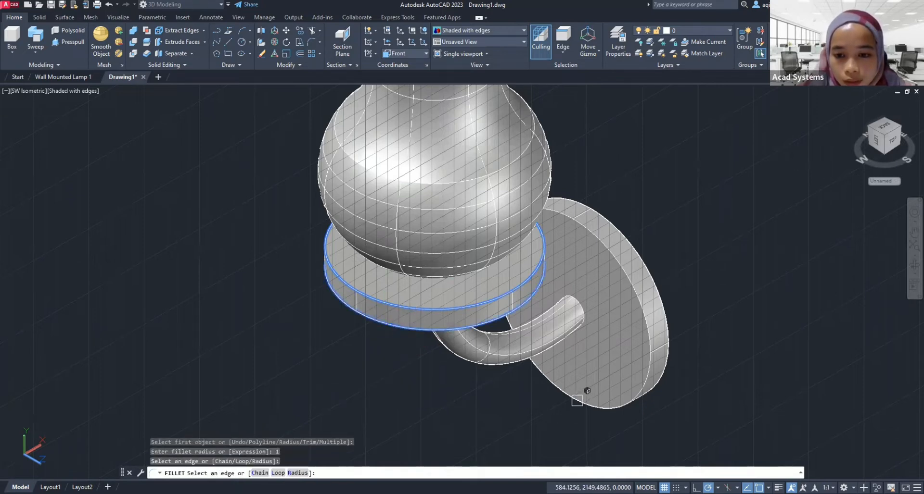
pyautogui.press('Return')
pyautogui.click(308, 41)
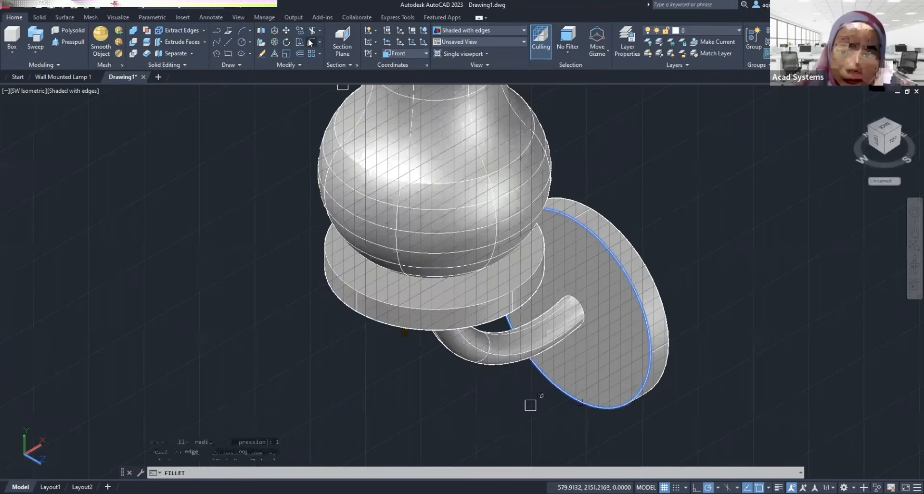
pyautogui.press('Return')
pyautogui.scroll(4, 598, 289)
pyautogui.scroll(-6, 598, 289)
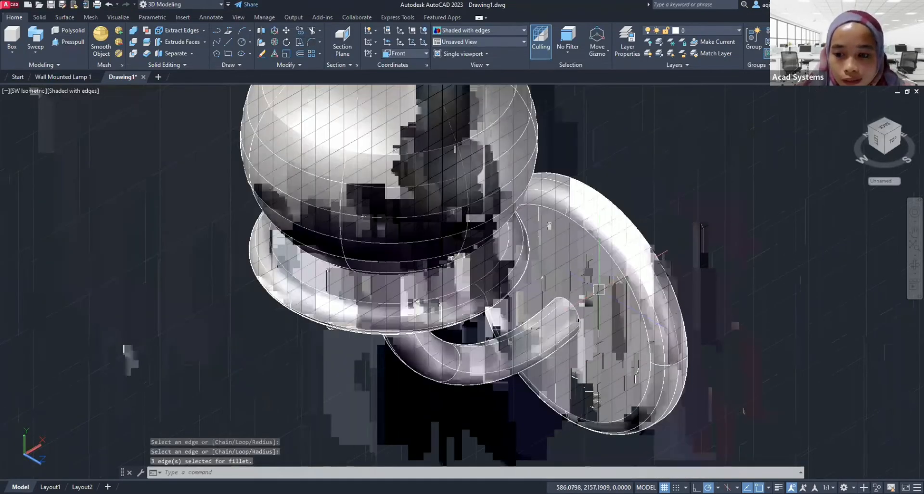
# Turn off the grid and set the coordinate system to the Left UCS
pyautogui.press('F7')
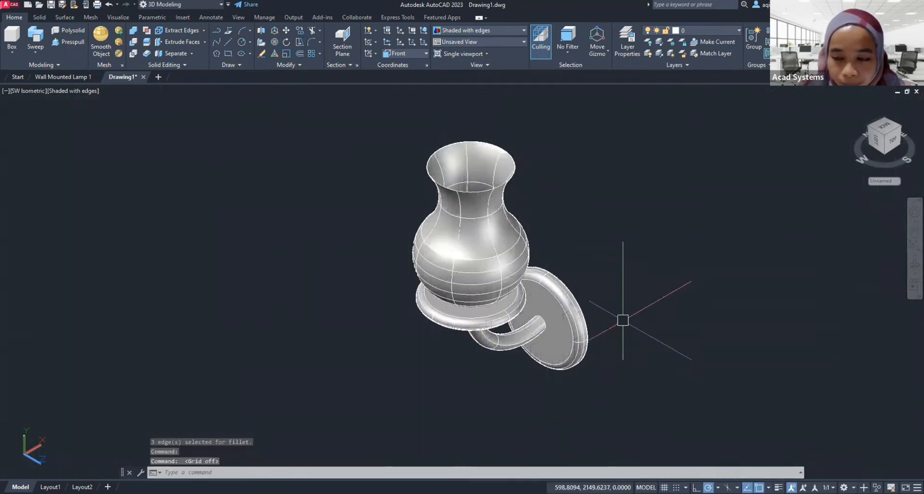
pyautogui.moveTo(620, 320); pyautogui.dragTo(570, 318, button='middle')
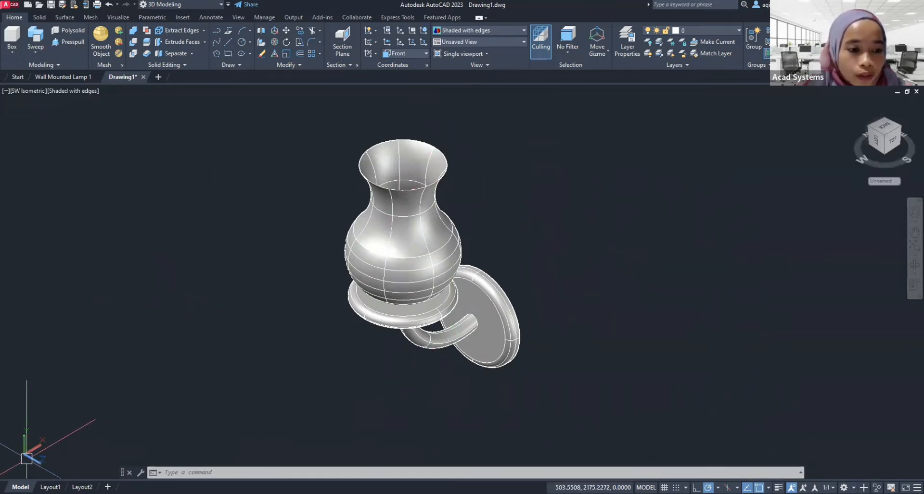
pyautogui.click(117, 17)
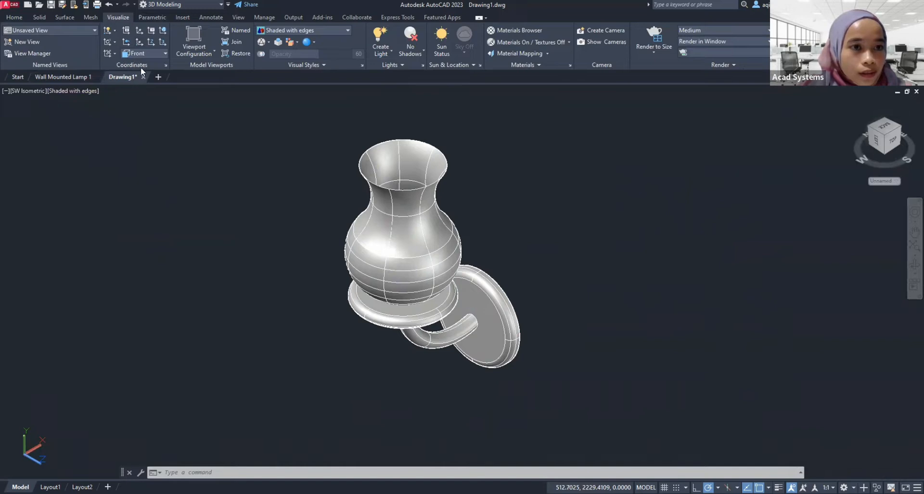
pyautogui.click(144, 53)
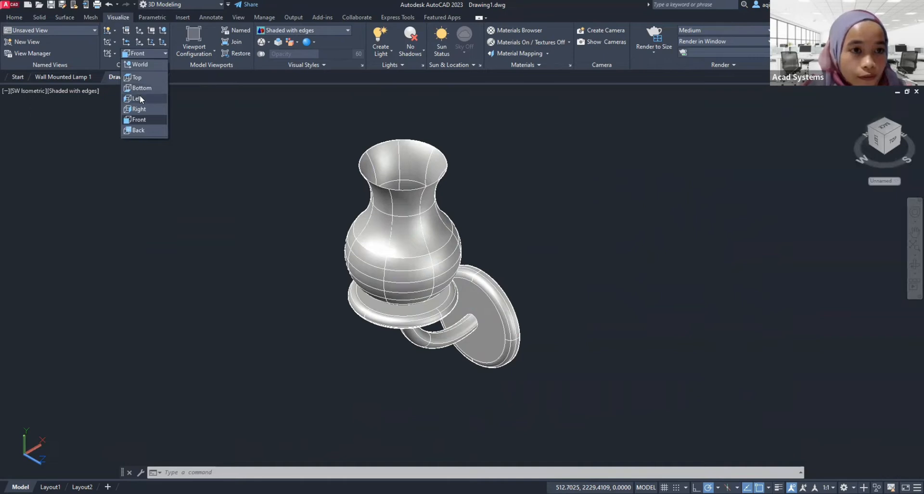
pyautogui.click(138, 99)
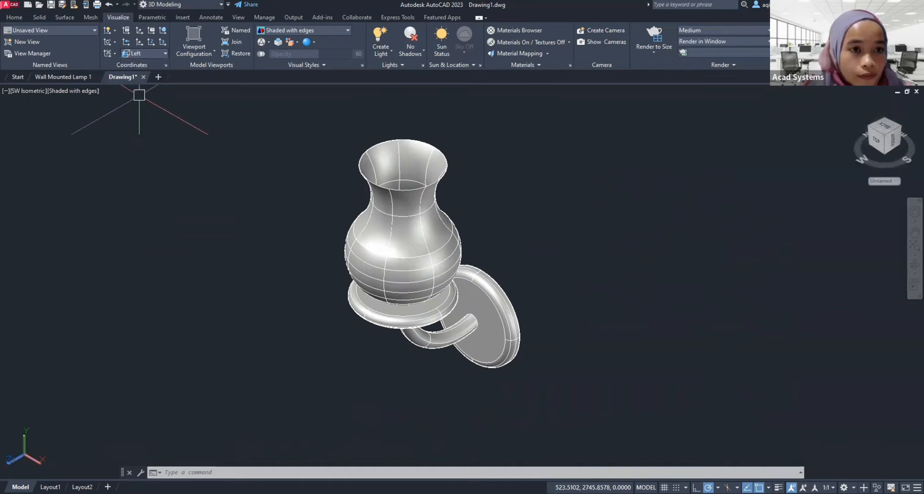
# Draw a large rectangle in the plane of the upright disc's flat back face, with its first corner near the disc's centre
pyautogui.keyDown('shift'); pyautogui.moveTo(563, 301); pyautogui.dragTo(426, 272, button='middle'); pyautogui.keyUp('shift')
pyautogui.moveTo(464, 294); pyautogui.dragTo(409, 247, button='middle')
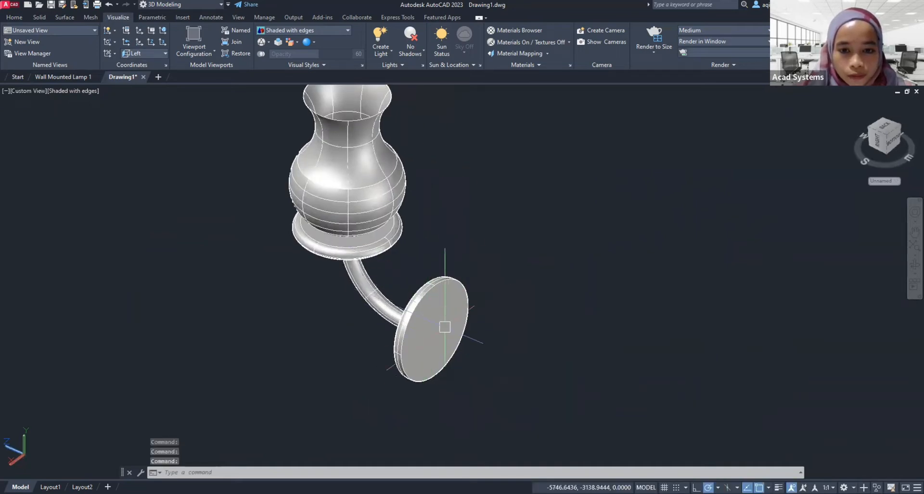
pyautogui.scroll(-1, 439, 331)
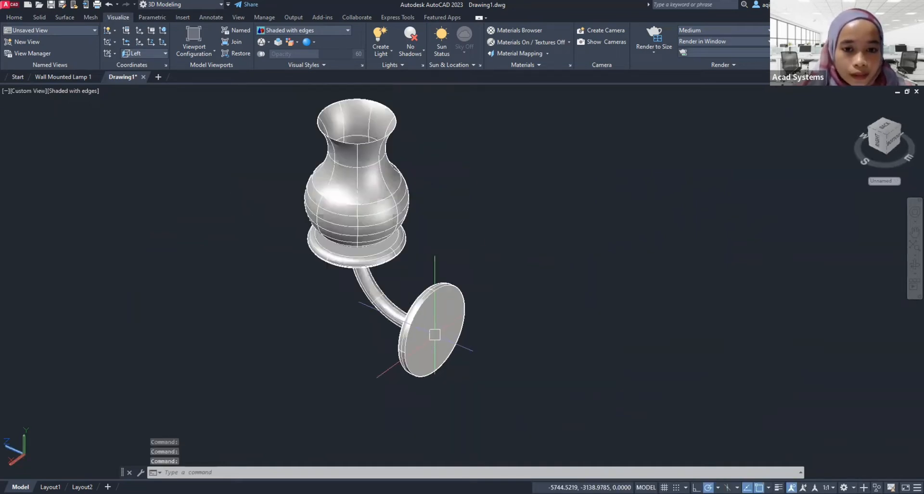
pyautogui.moveTo(435, 335); pyautogui.dragTo(382, 345, button='middle')
pyautogui.click(14, 17)
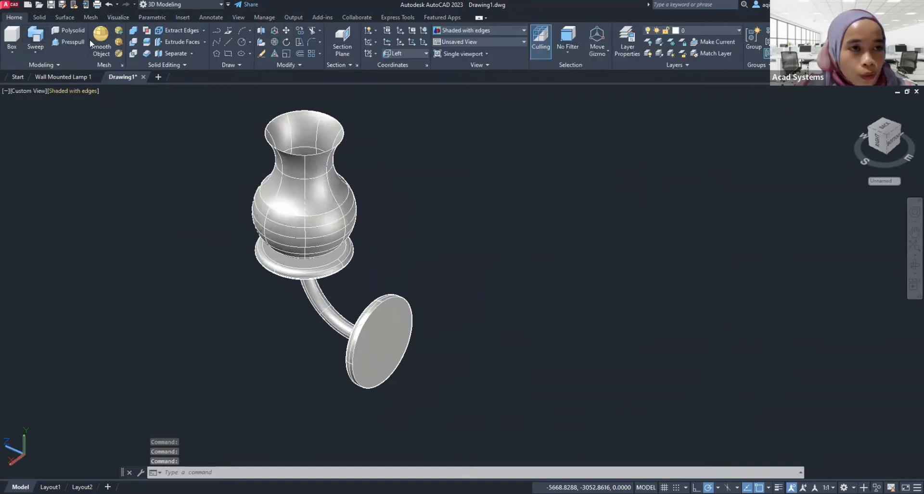
pyautogui.click(228, 54)
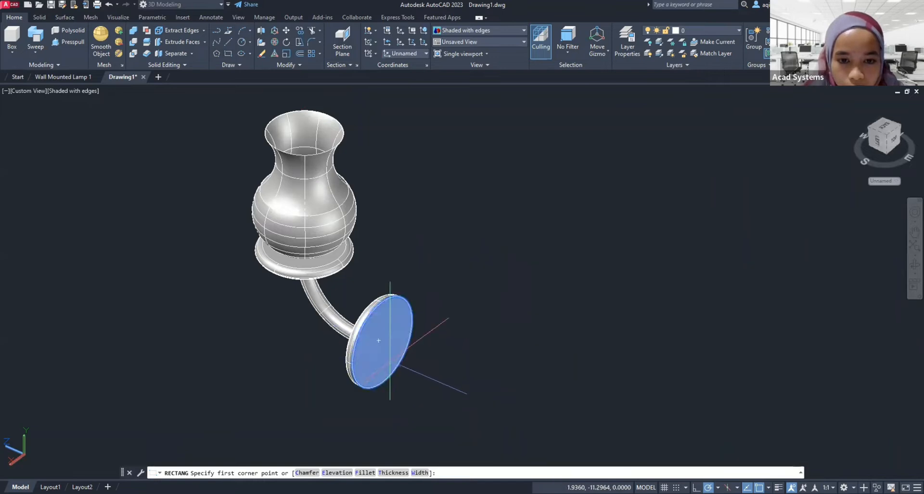
pyautogui.click(382, 342)
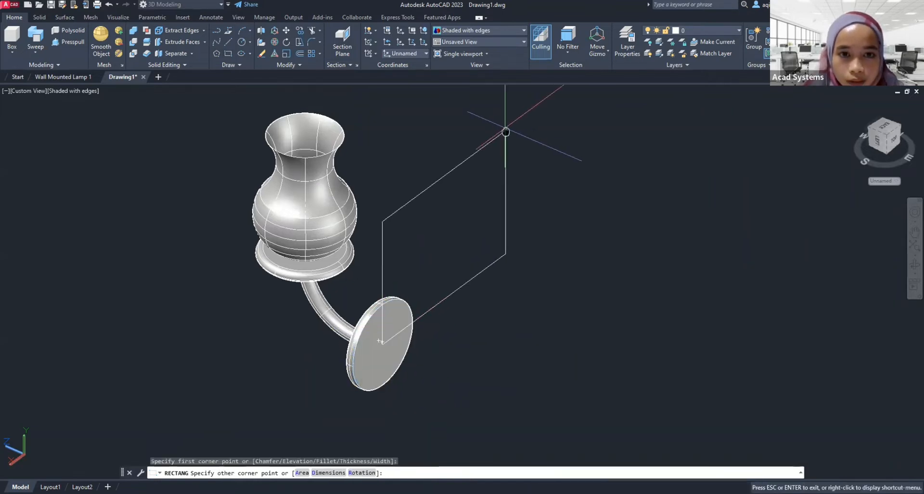
pyautogui.scroll(3, 418, 241)
pyautogui.scroll(-6, 417, 240)
pyautogui.scroll(-2, 418, 241)
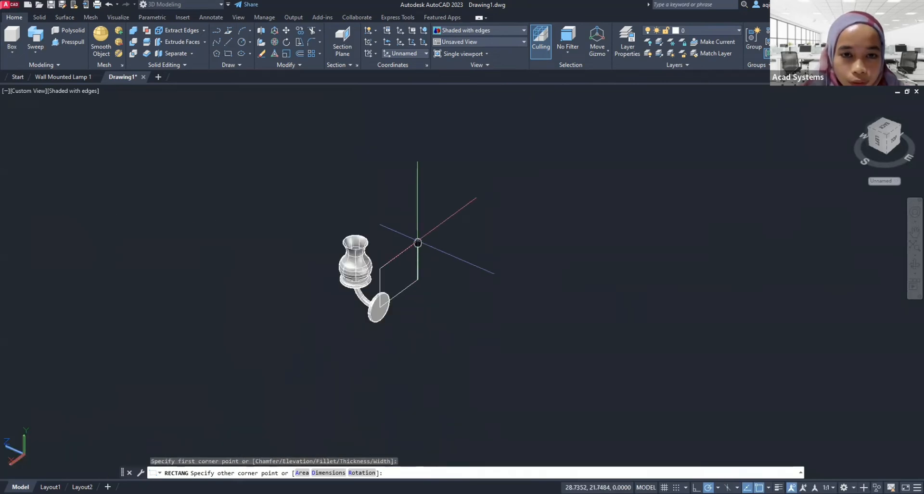
pyautogui.moveTo(417, 242); pyautogui.dragTo(333, 279, button='middle')
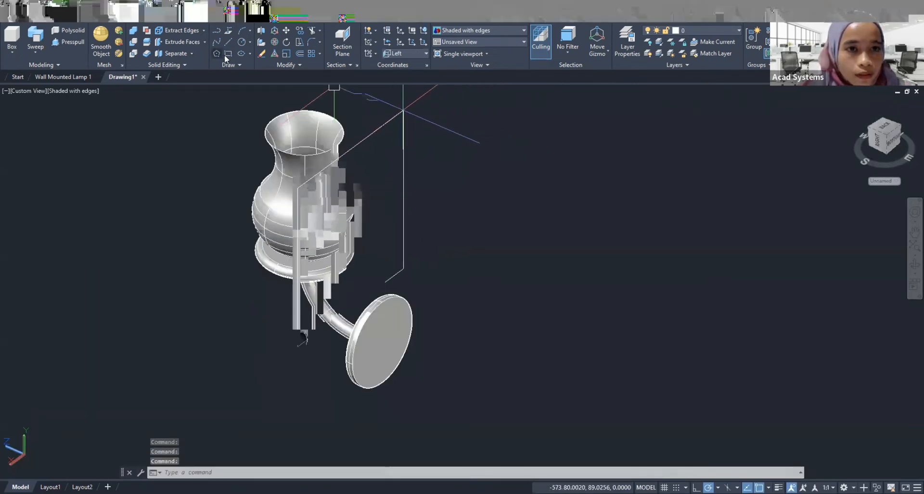
pyautogui.moveTo(409, 114); pyautogui.dragTo(361, 183, button='middle')
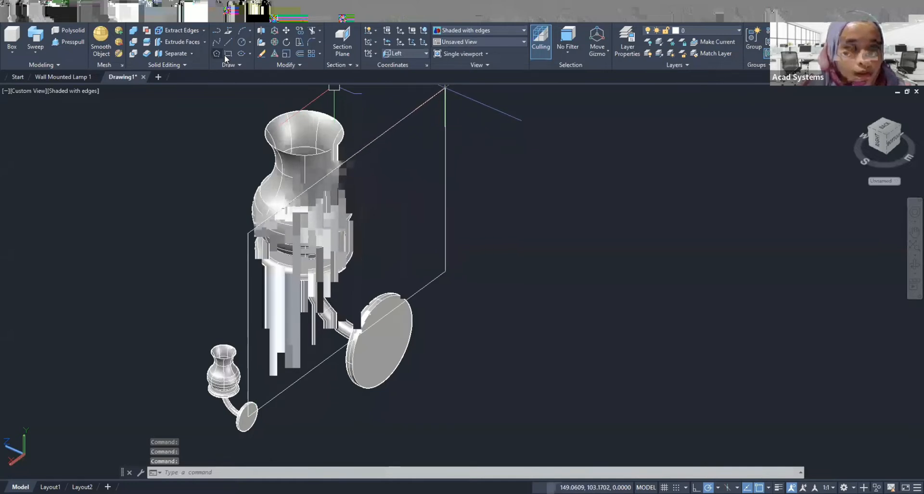
pyautogui.moveTo(445, 93); pyautogui.dragTo(433, 120, button='middle')
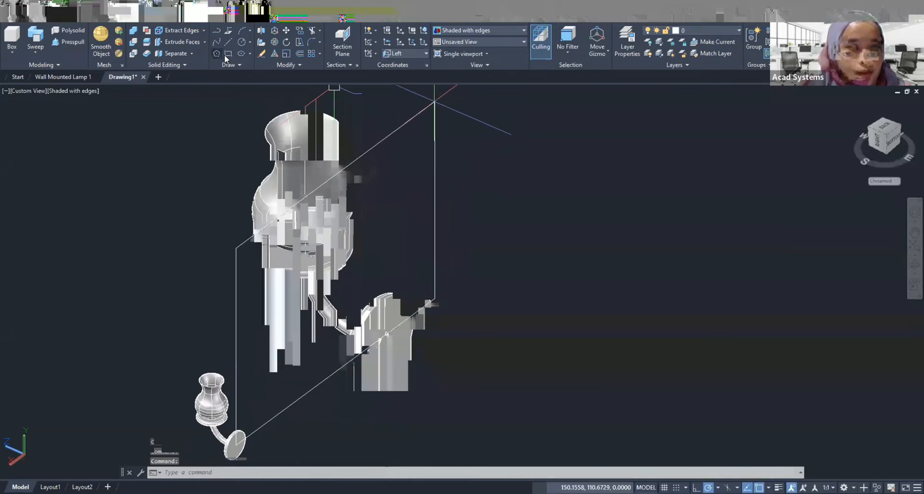
pyautogui.click(434, 102)
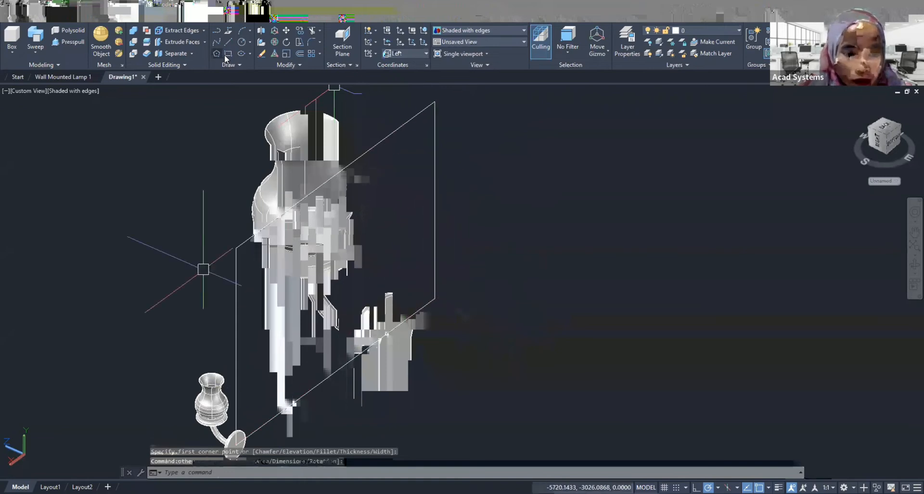
# Convert the large rectangle behind the lamp's upright disc into a region
pyautogui.moveTo(327, 282); pyautogui.dragTo(348, 253, button='middle')
pyautogui.scroll(-2, 402, 265)
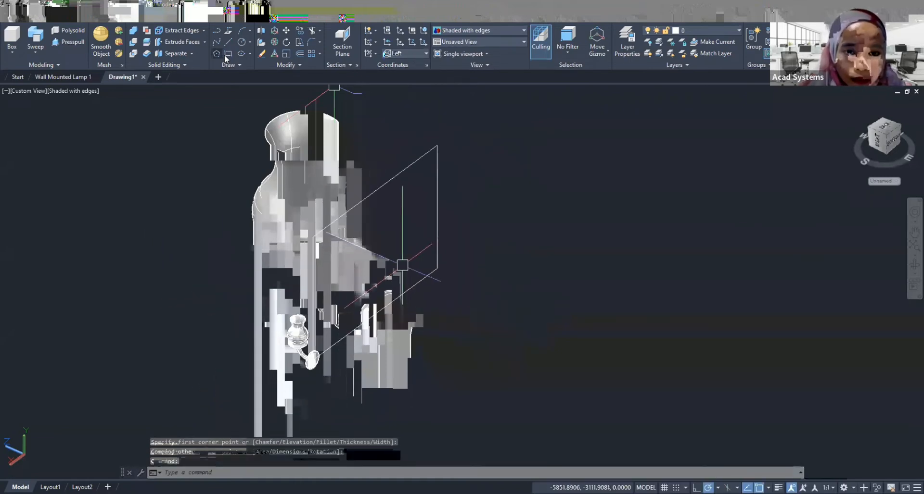
pyautogui.moveTo(402, 265); pyautogui.dragTo(419, 227, button='middle')
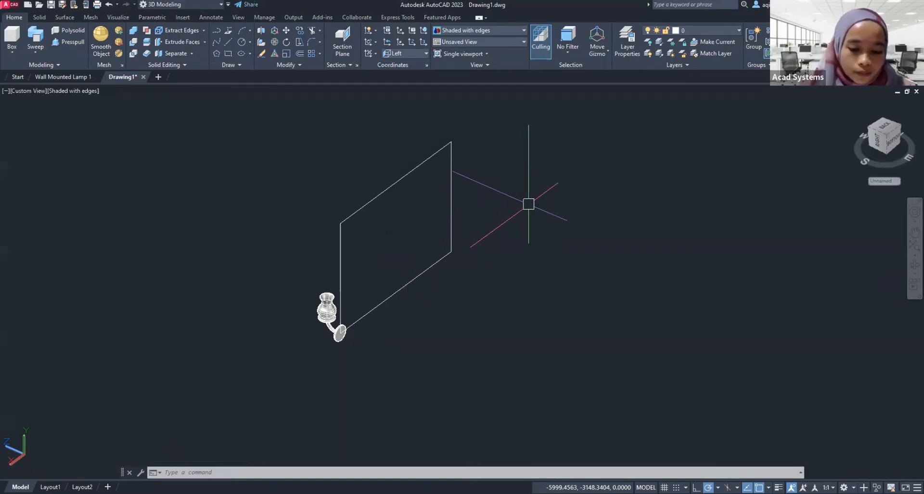
pyautogui.write('REGION')
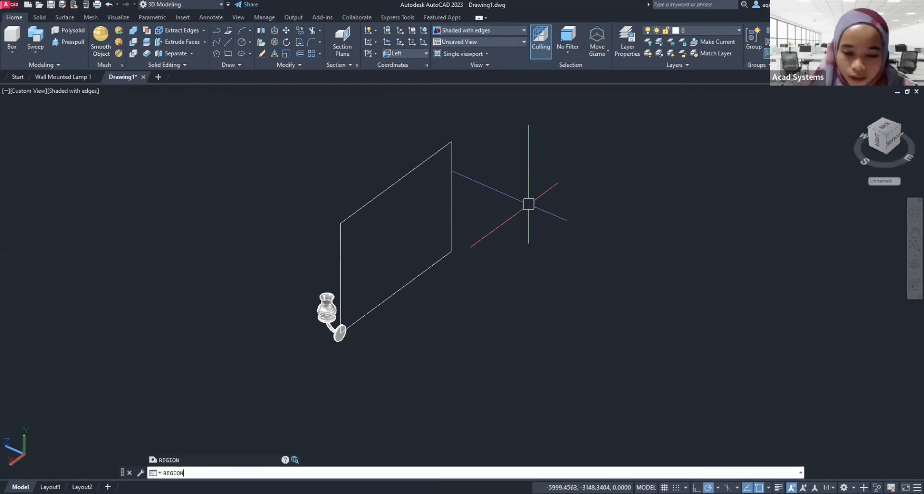
pyautogui.press('Return')
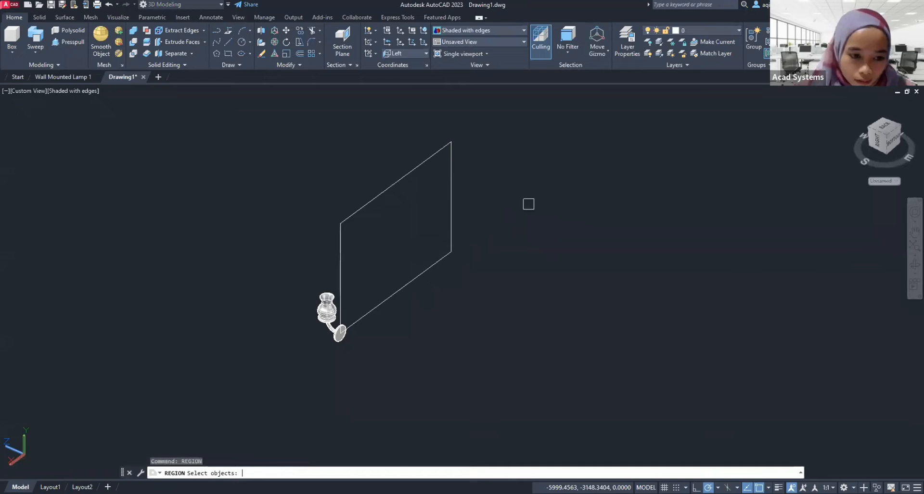
pyautogui.click(399, 290)
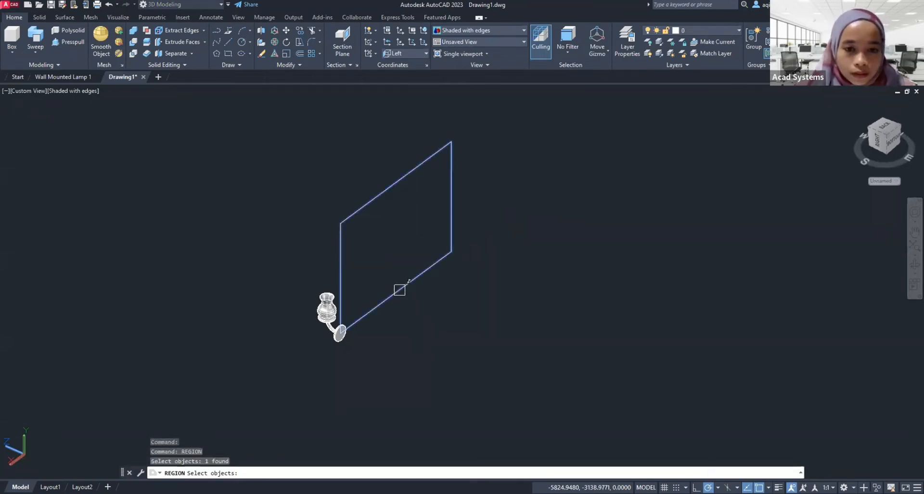
pyautogui.press('Return')
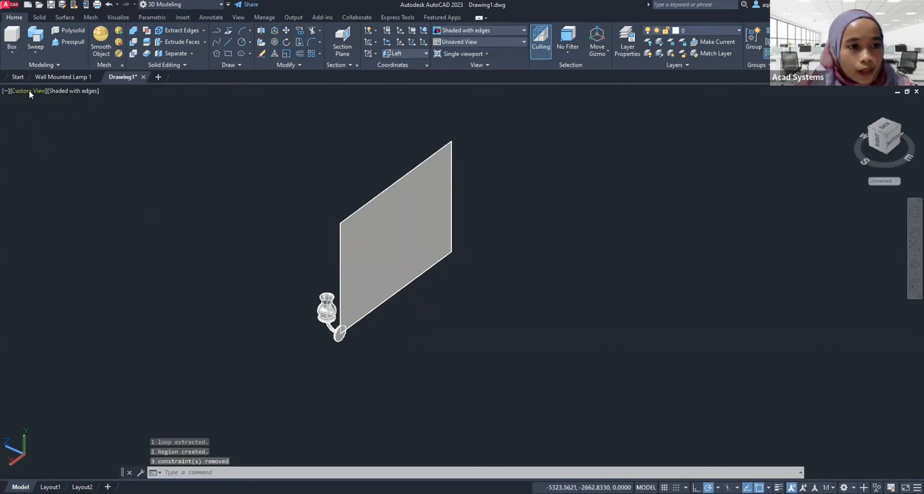
# Show the lamp and the rectangular region from the Left view
pyautogui.click(29, 91)
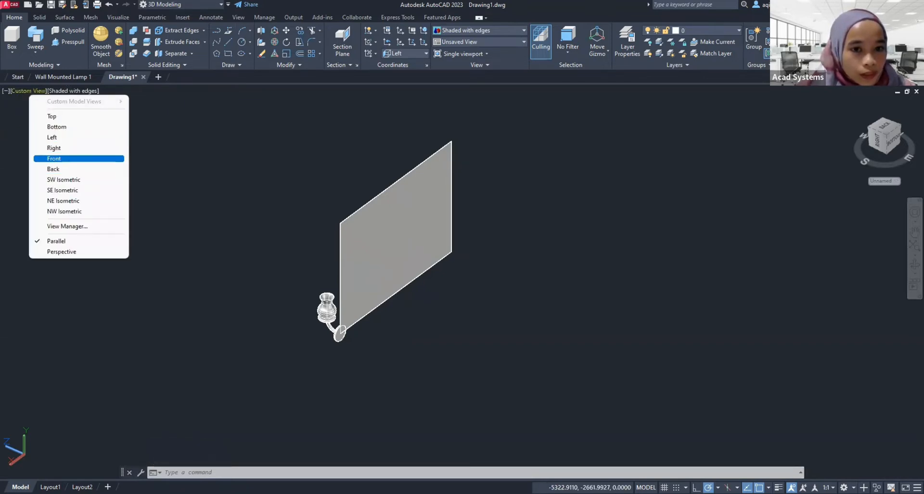
pyautogui.click(71, 158)
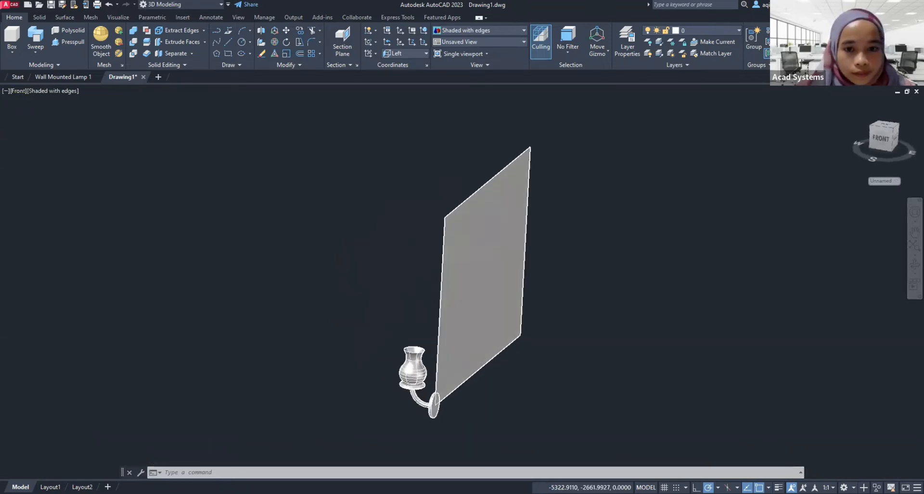
pyautogui.click(23, 90)
pyautogui.click(34, 138)
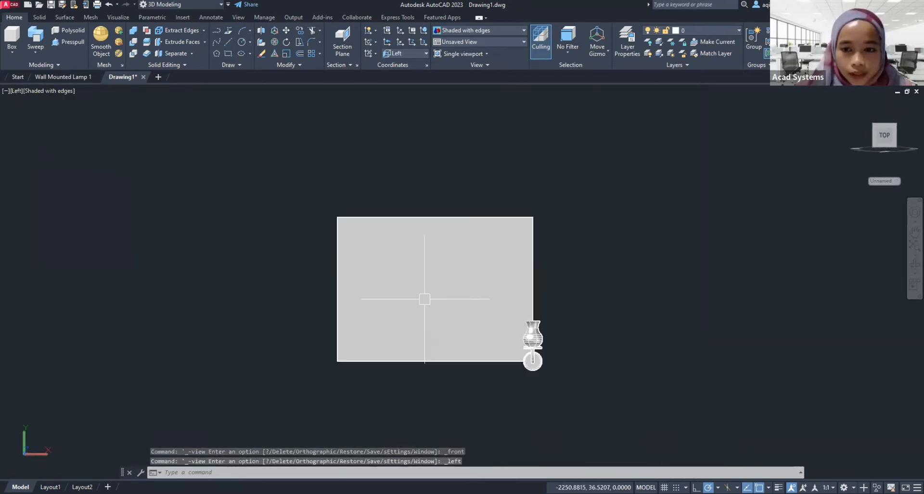
pyautogui.moveTo(427, 299); pyautogui.dragTo(380, 301, button='middle')
pyautogui.scroll(2, 381, 301)
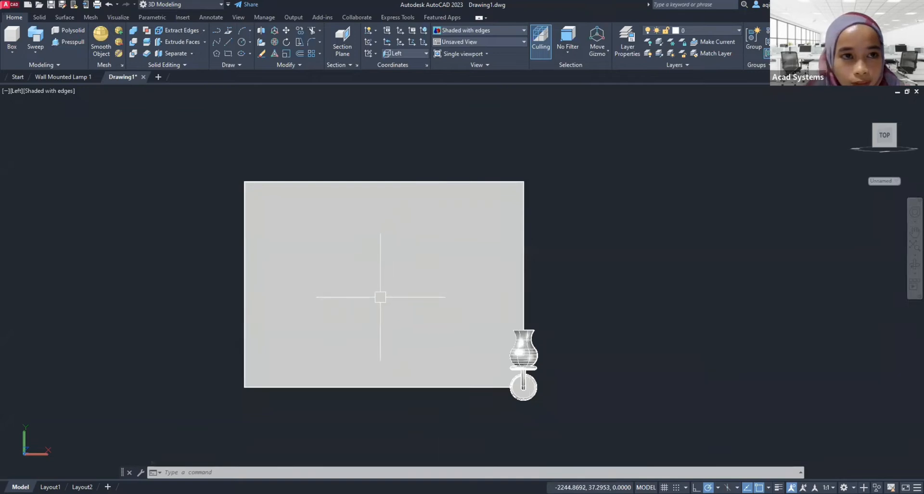
pyautogui.moveTo(416, 294); pyautogui.dragTo(392, 281, button='middle')
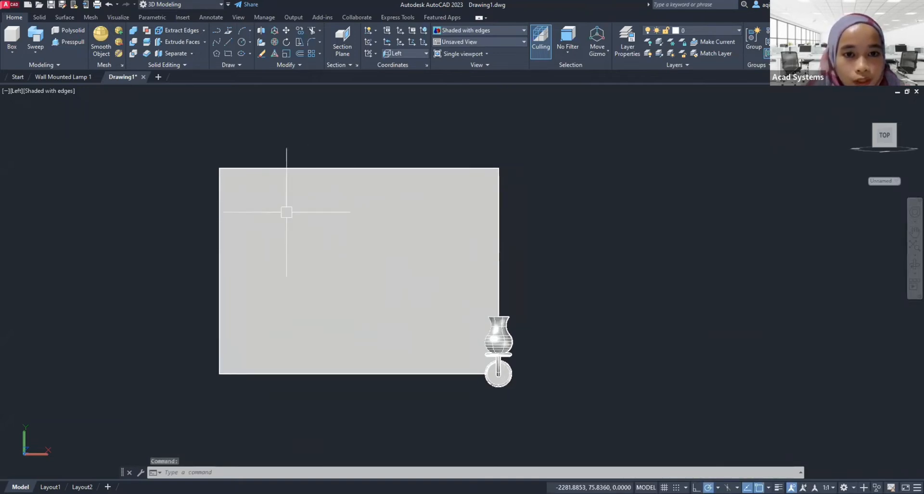
# Move the rectangular region so that the lamp sits near the middle of it
pyautogui.click(285, 31)
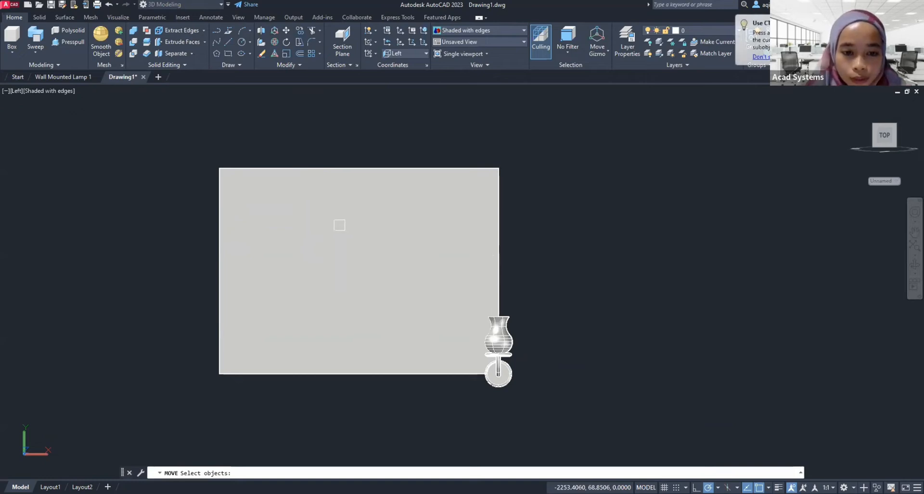
pyautogui.click(339, 225)
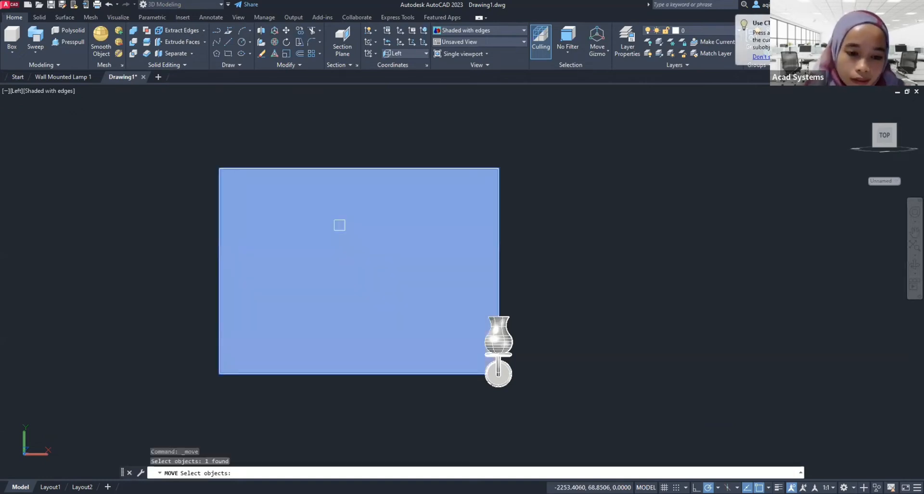
pyautogui.press('Return')
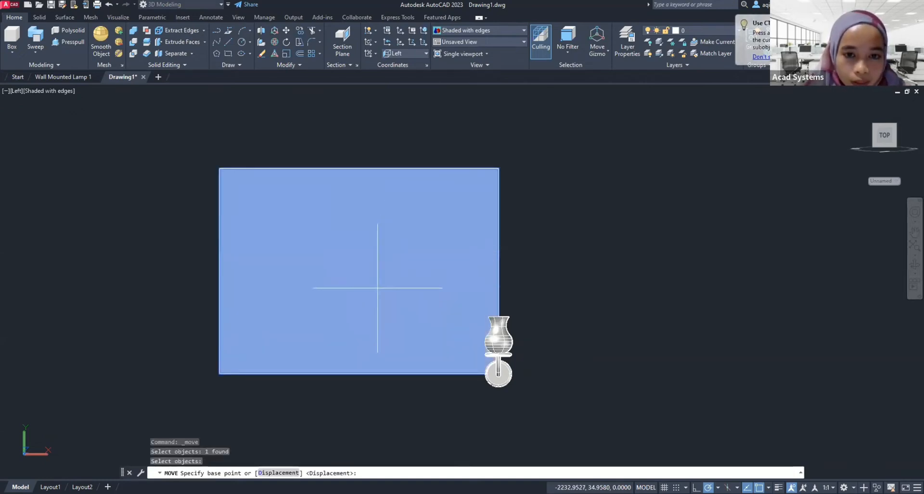
pyautogui.click(377, 287)
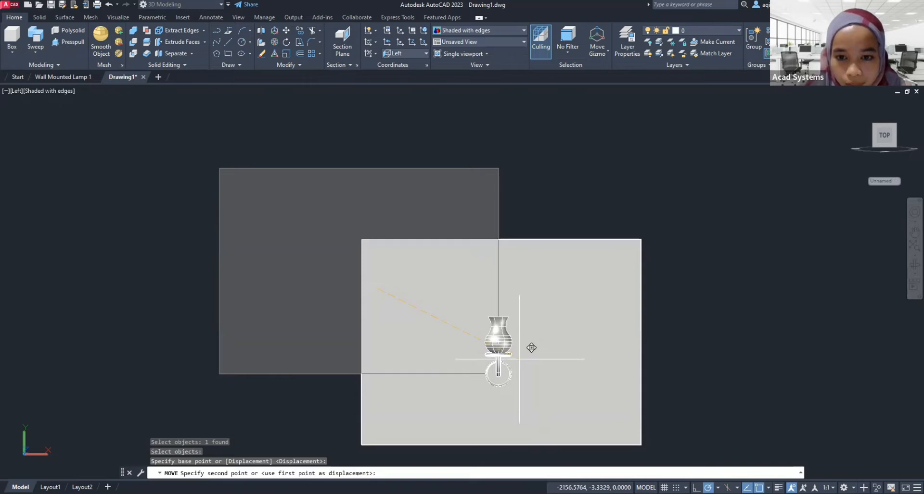
pyautogui.click(531, 348)
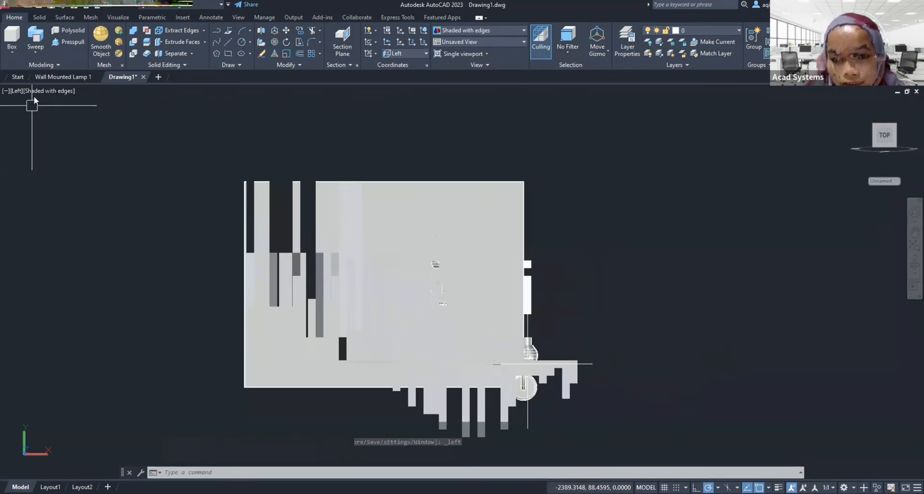
# Show the model from the SW Isometric view, and consult the slide of basic rendering techniques in PowerPoint before returning to AutoCAD
pyautogui.click(15, 91)
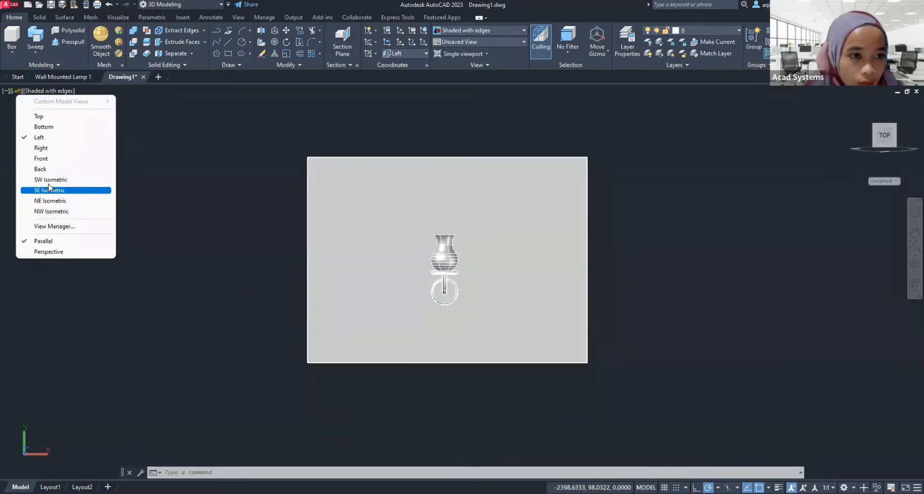
pyautogui.click(48, 180)
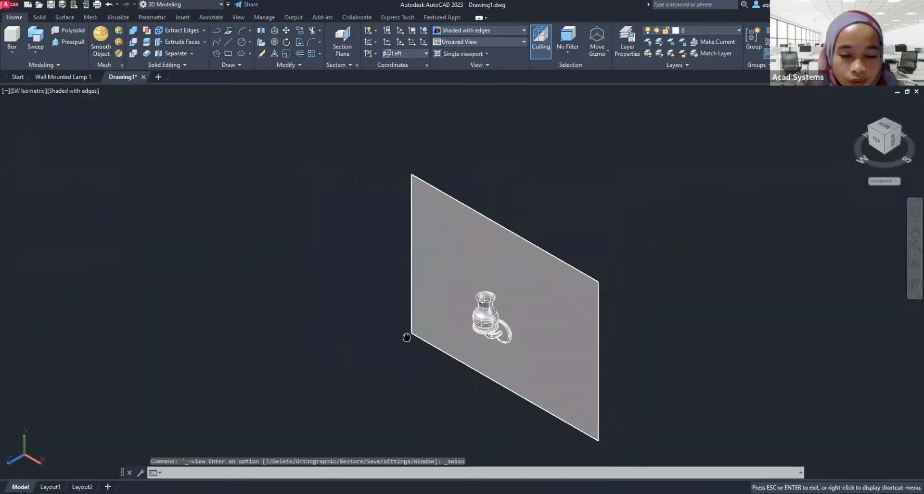
pyautogui.moveTo(406, 337); pyautogui.dragTo(358, 301, button='middle')
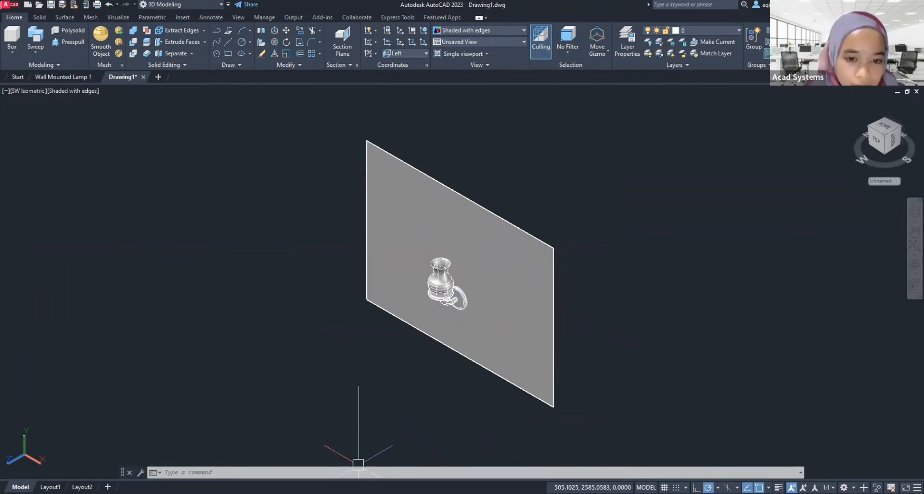
pyautogui.hotkey('alt', 'Tab')
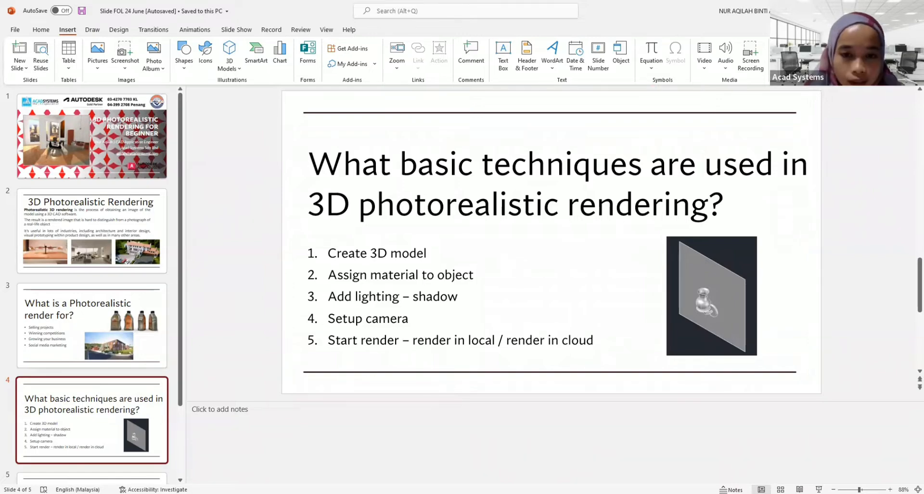
pyautogui.hotkey('alt', 'Tab')
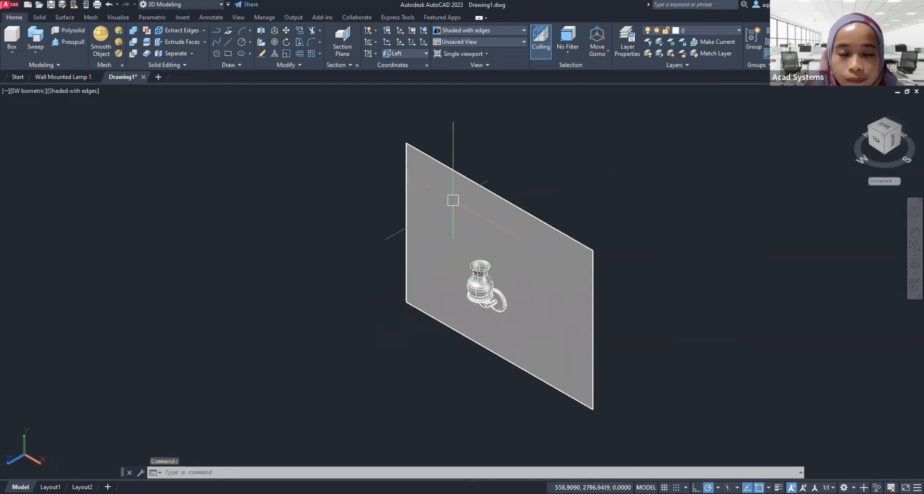
# Open the Materials Browser and expand the Autodesk Library to reach its Wall Covering category
pyautogui.click(117, 17)
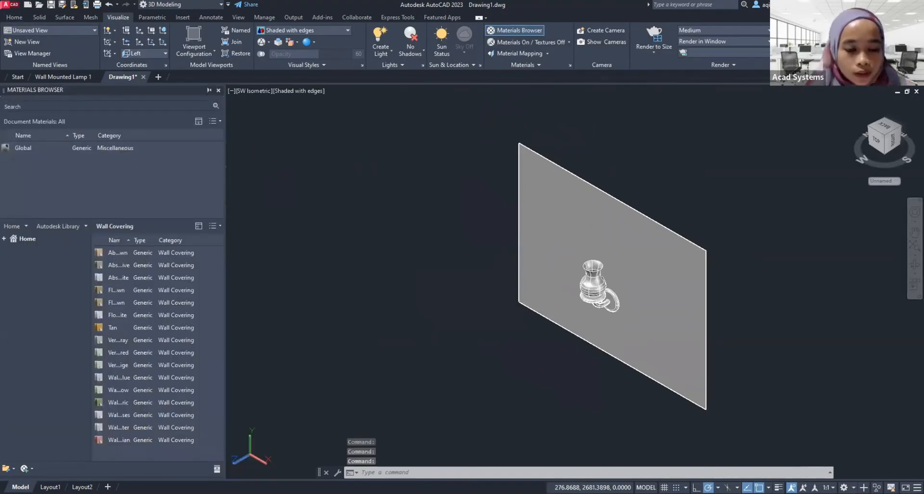
pyautogui.click(218, 90)
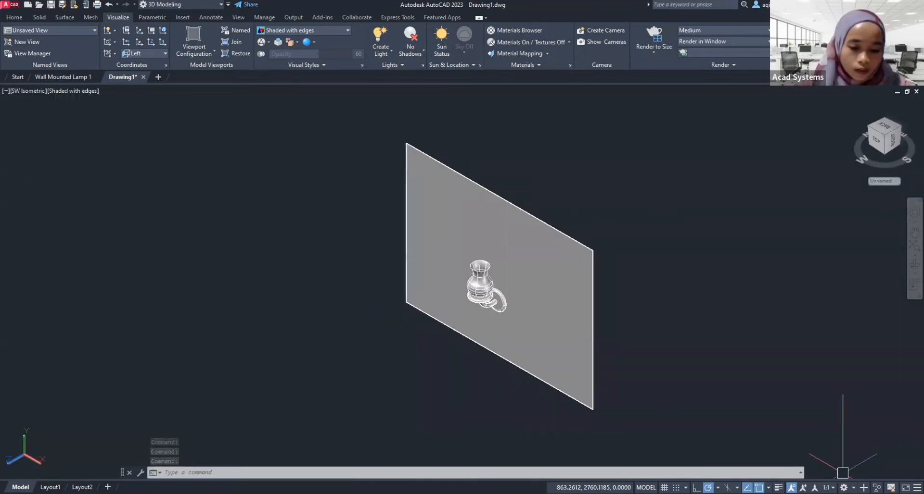
pyautogui.write('mat')
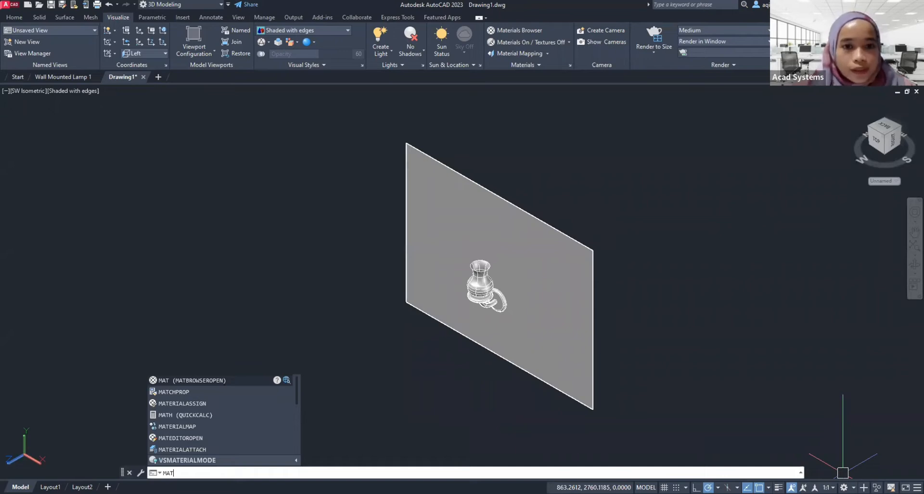
pyautogui.press('Return')
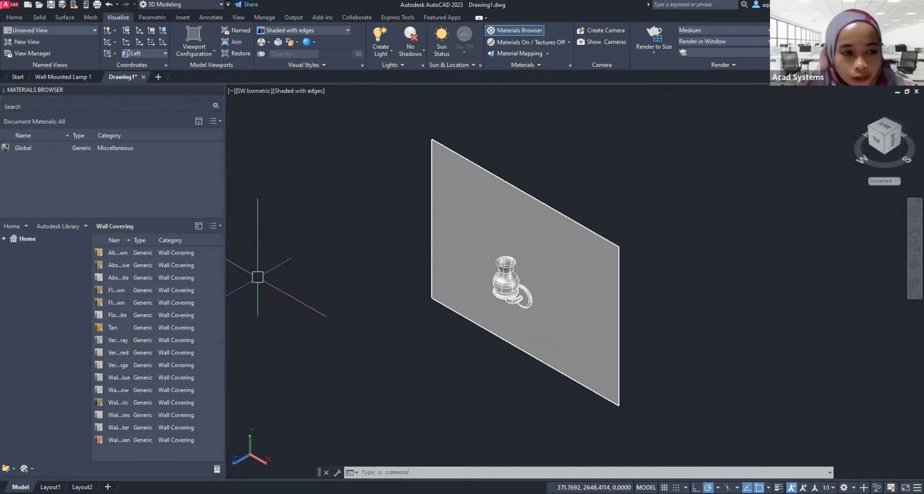
pyautogui.moveTo(461, 226); pyautogui.dragTo(442, 225, button='middle')
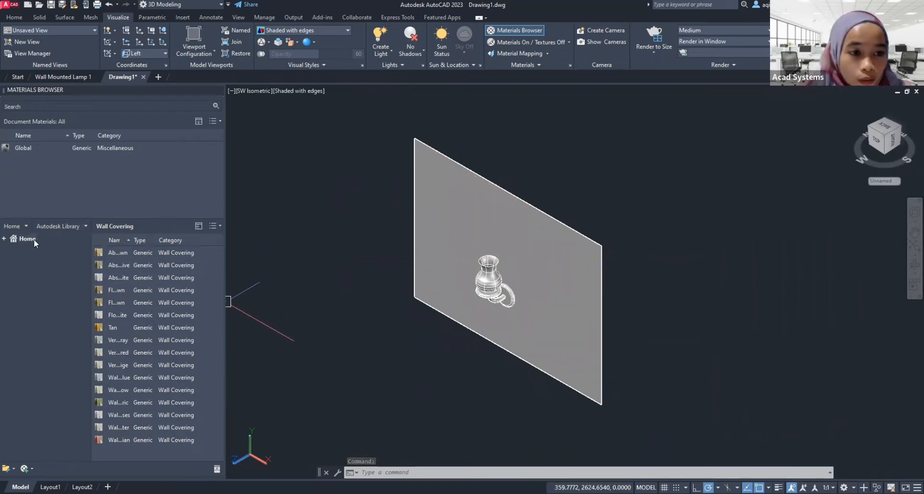
pyautogui.click(4, 239)
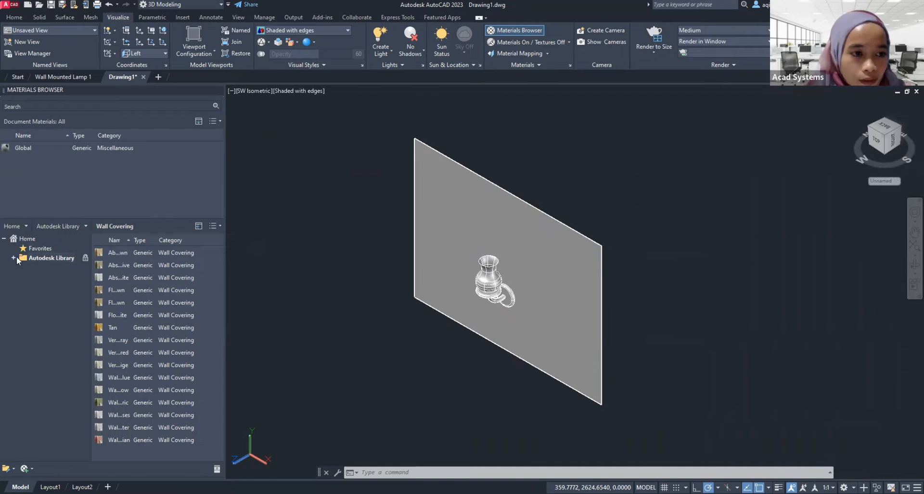
pyautogui.click(13, 258)
pyautogui.scroll(-1, 45, 318)
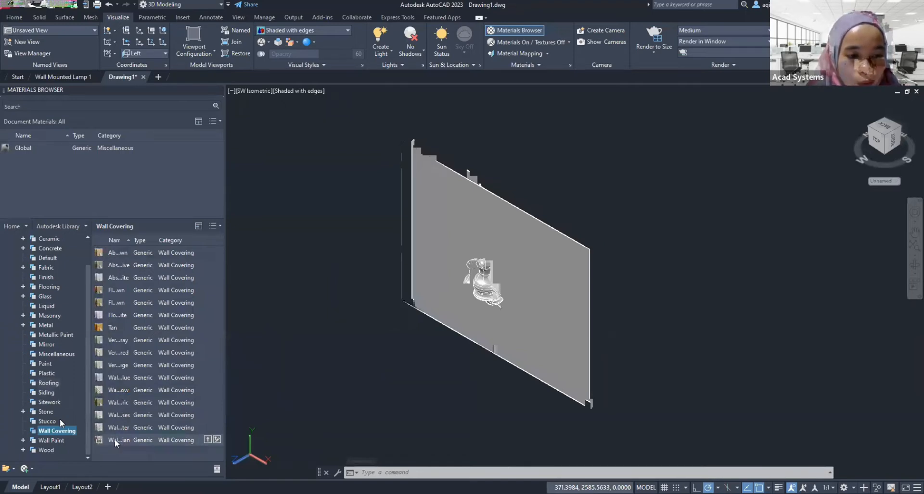
# Assign the Wallpaper - Victorian wall covering material to the rectangular region behind the lamp
pyautogui.moveTo(187, 441); pyautogui.dragTo(428, 244)
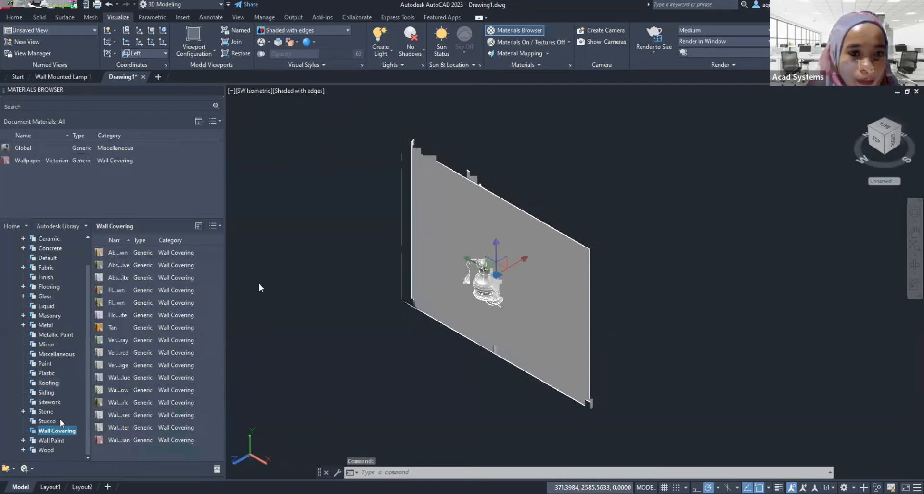
pyautogui.click(76, 160)
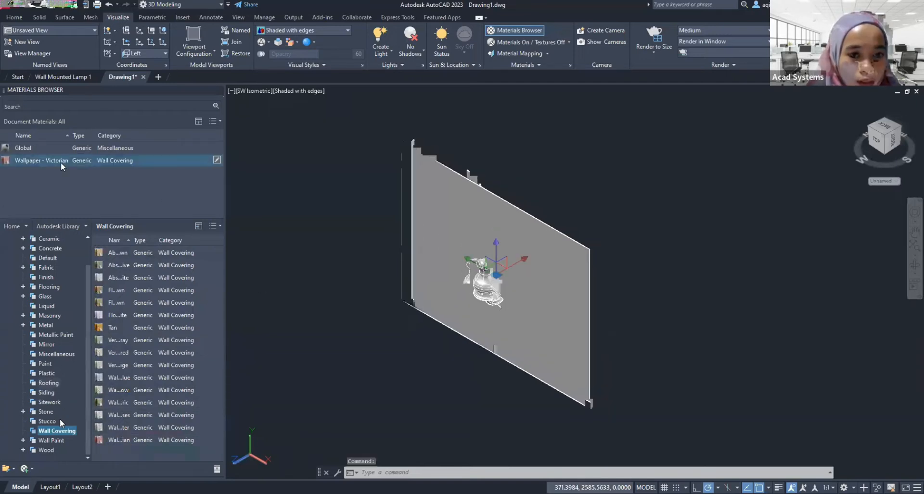
pyautogui.hotkey('ctrl', 'z')
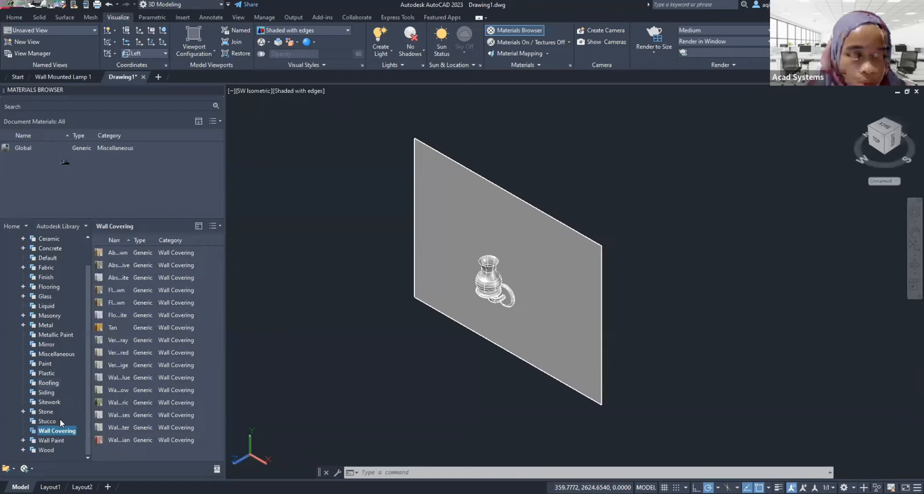
pyautogui.hotkey('ctrl', 'y')
pyautogui.click(308, 296)
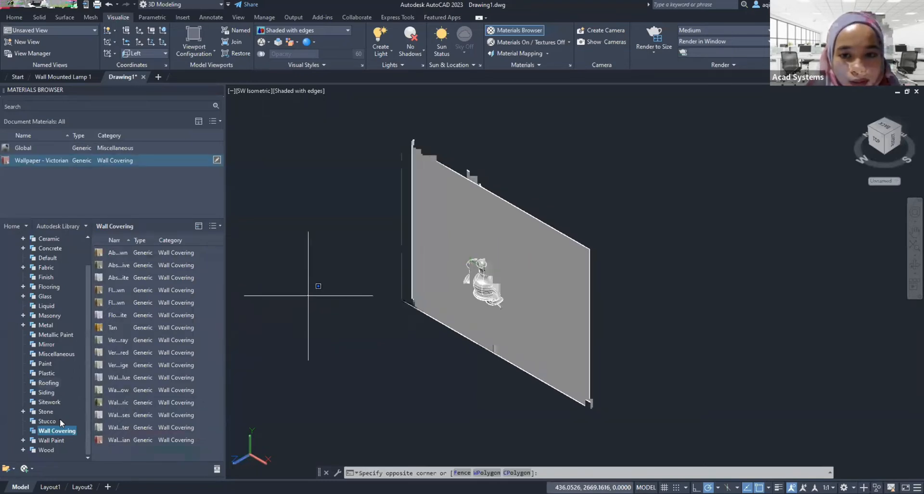
pyautogui.press('Escape')
pyautogui.click(412, 270)
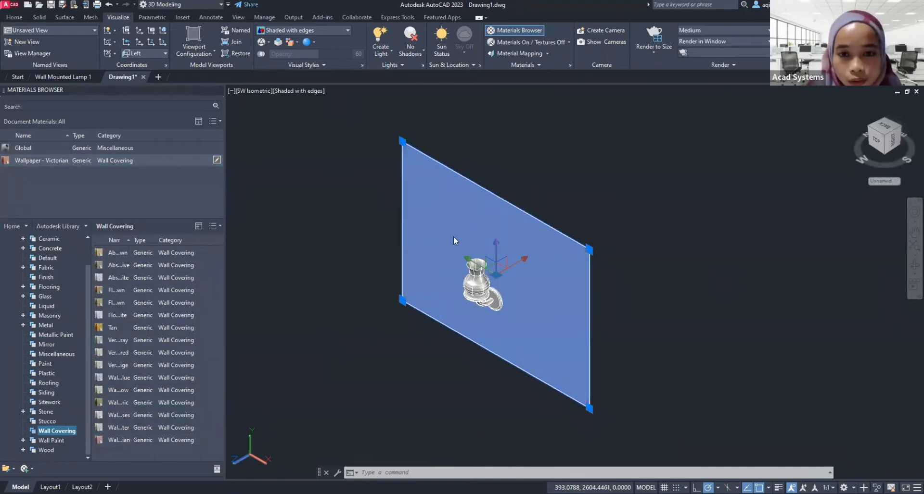
pyautogui.moveTo(371, 240); pyautogui.dragTo(366, 232, button='middle')
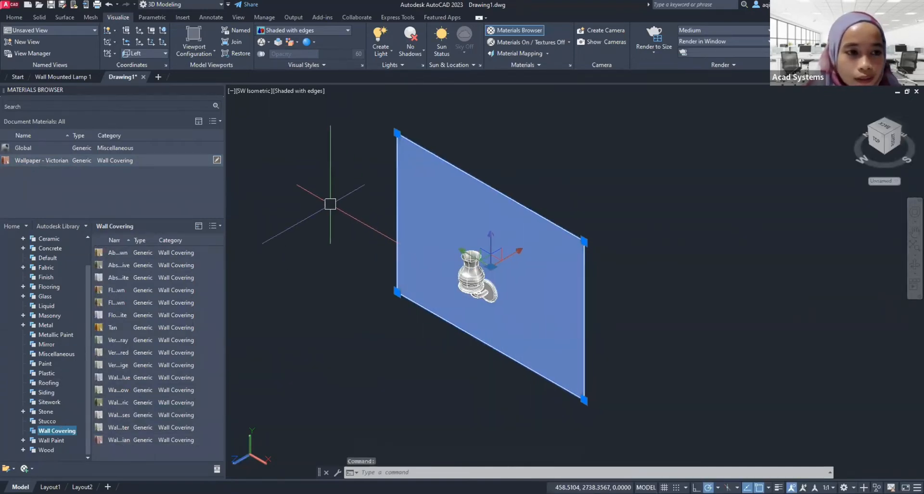
pyautogui.press('Escape')
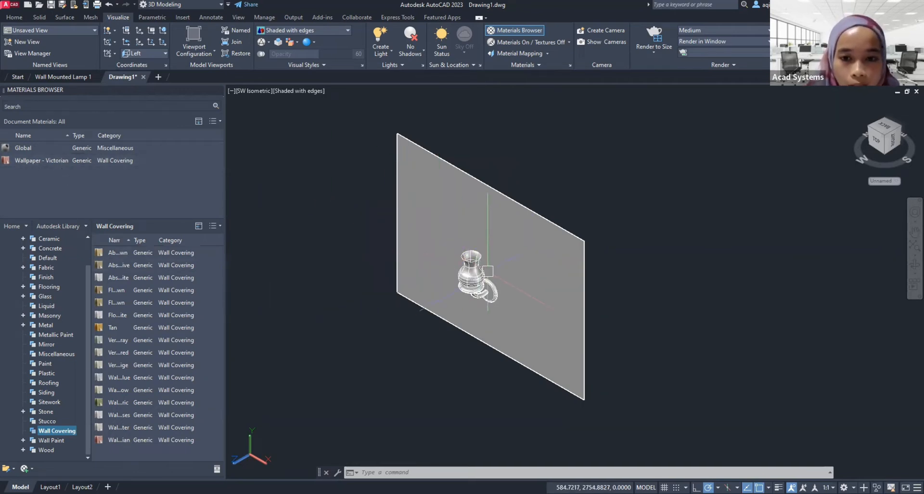
# Create a new generic material and name it "Lamp bulb"
pyautogui.scroll(-2, 475, 274)
pyautogui.scroll(3, 474, 274)
pyautogui.moveTo(474, 274); pyautogui.dragTo(498, 287, button='middle')
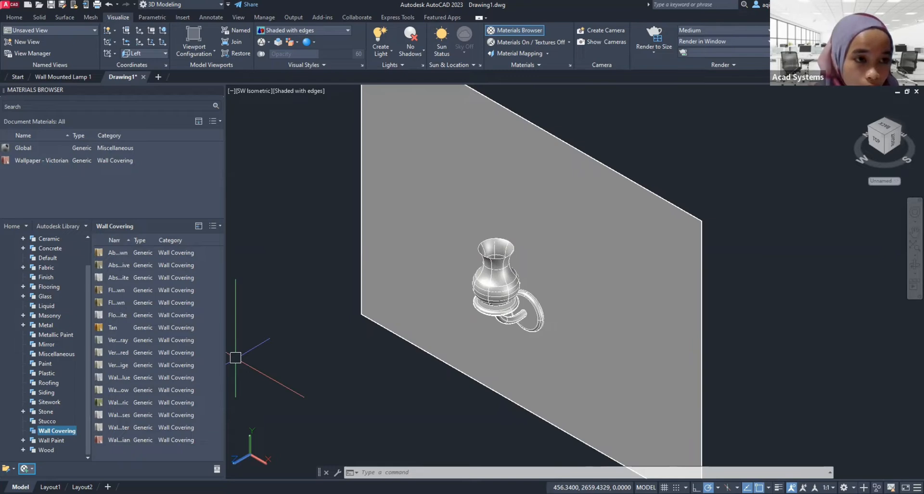
pyautogui.click(116, 235)
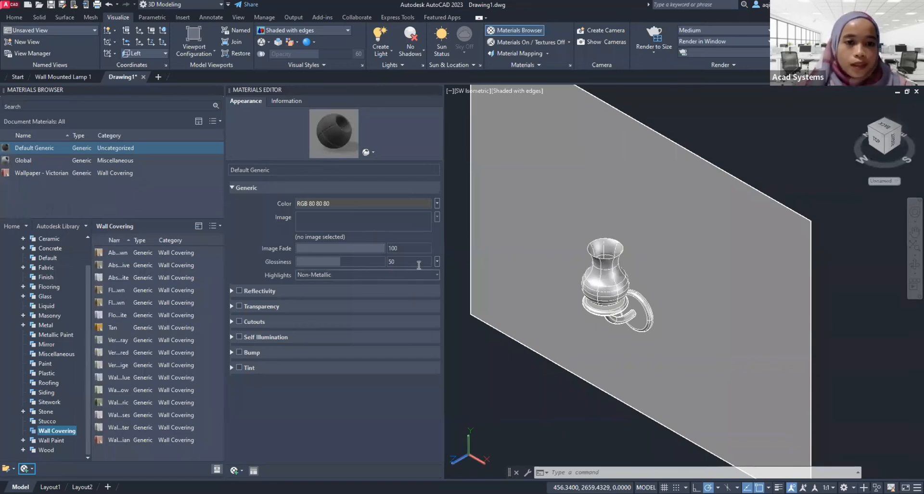
pyautogui.click(284, 169)
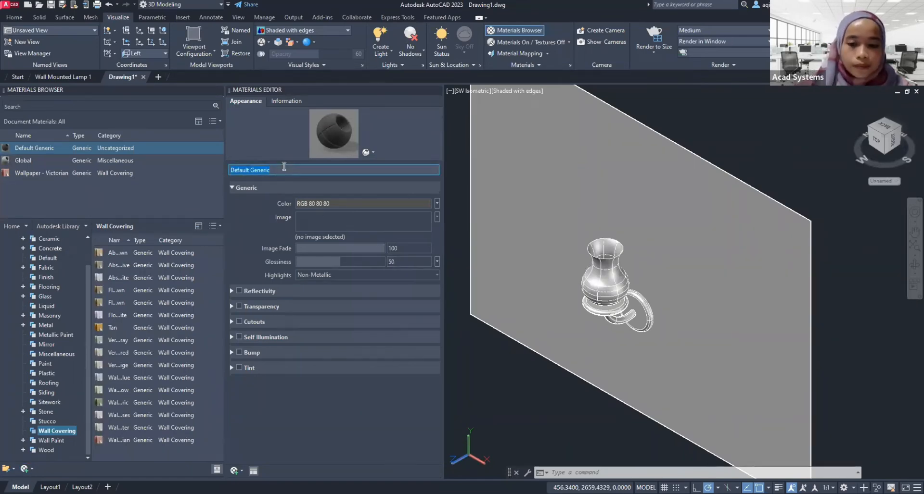
pyautogui.press('BackSpace')
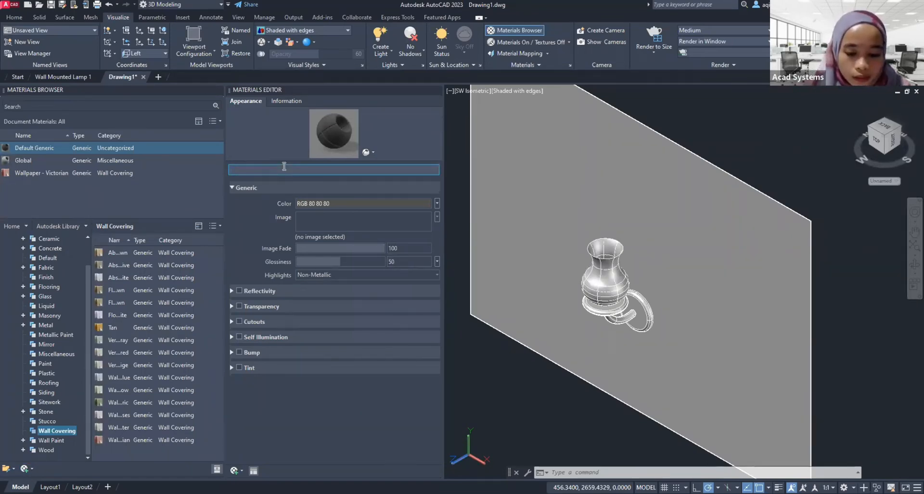
pyautogui.write('Lam')
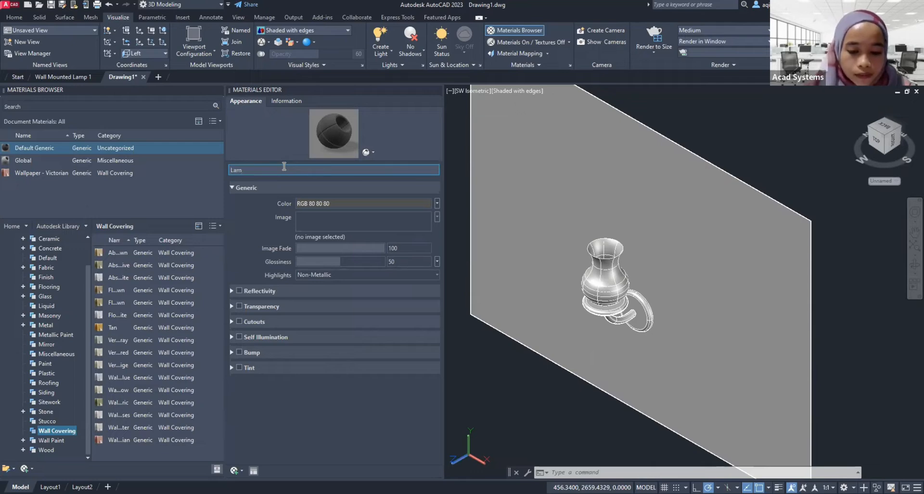
pyautogui.write('b')
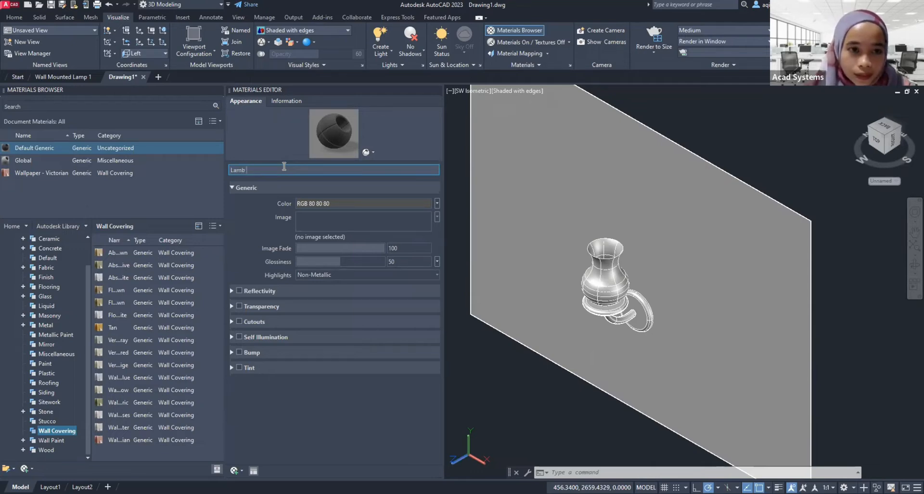
pyautogui.press('BackSpace')
pyautogui.write('p bulb')
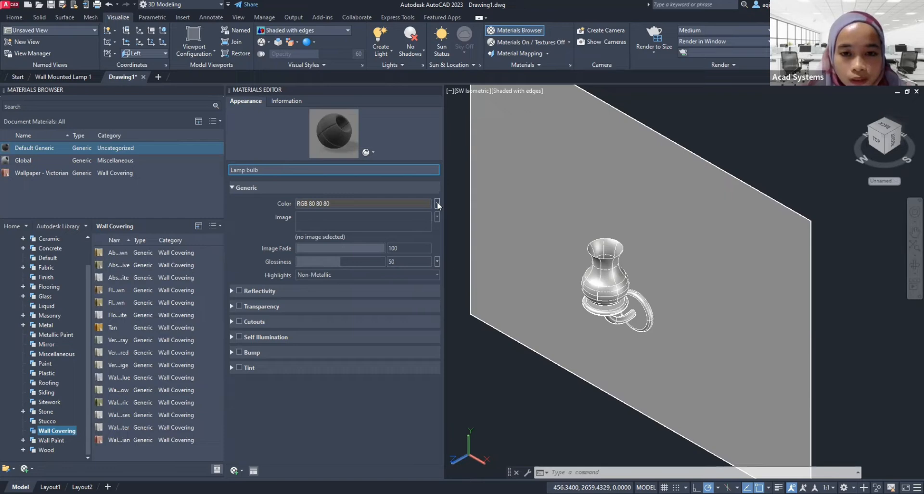
pyautogui.press('Return')
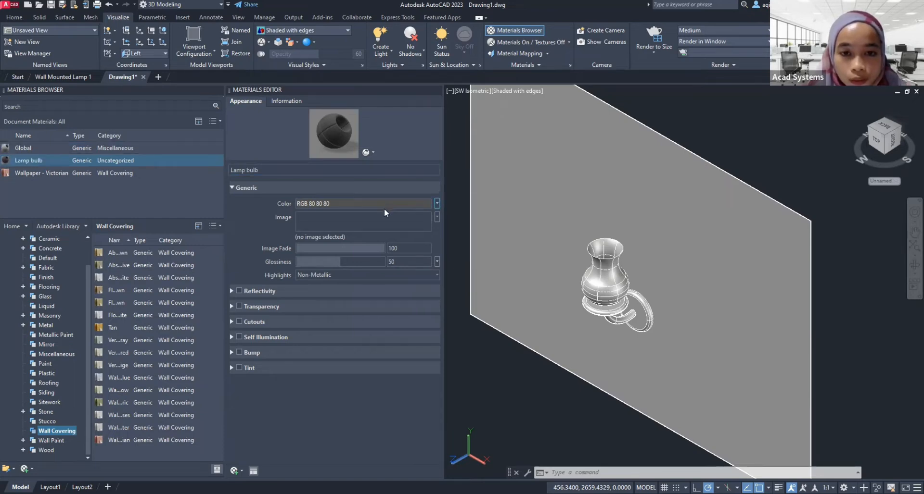
# Set the Lamp bulb material's color to a bright yellow, RGB 211,213,72
pyautogui.click(354, 204)
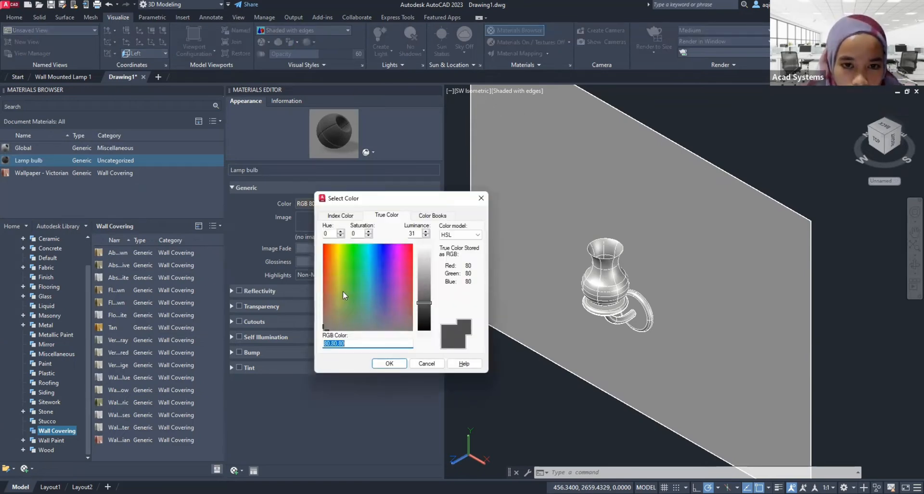
pyautogui.moveTo(333, 266); pyautogui.dragTo(338, 256)
pyautogui.click(339, 251)
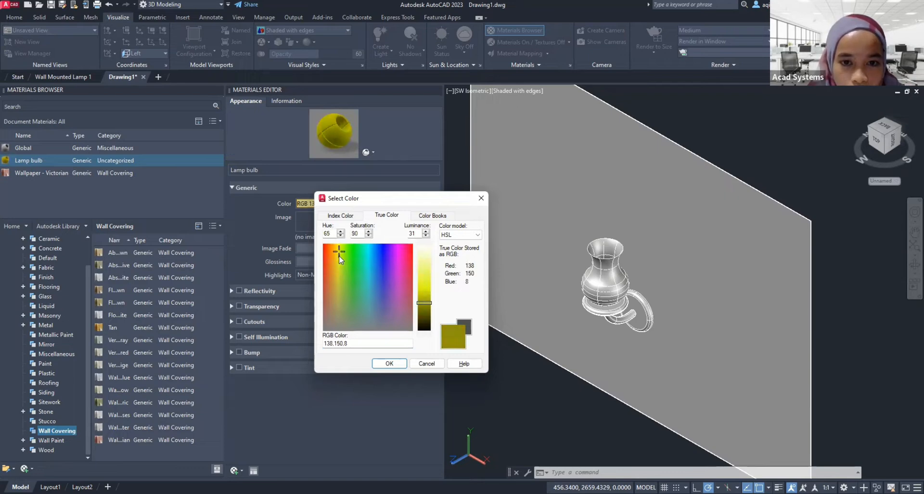
pyautogui.click(338, 262)
pyautogui.click(337, 275)
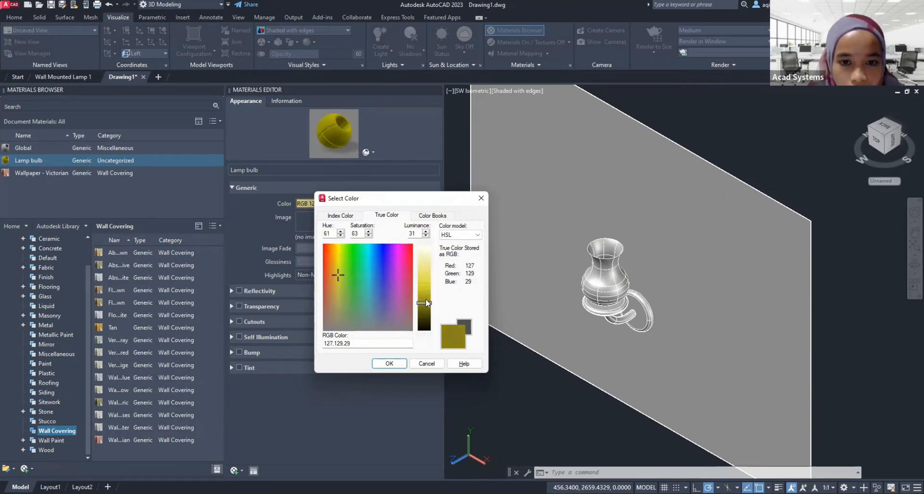
pyautogui.moveTo(426, 303); pyautogui.dragTo(428, 282)
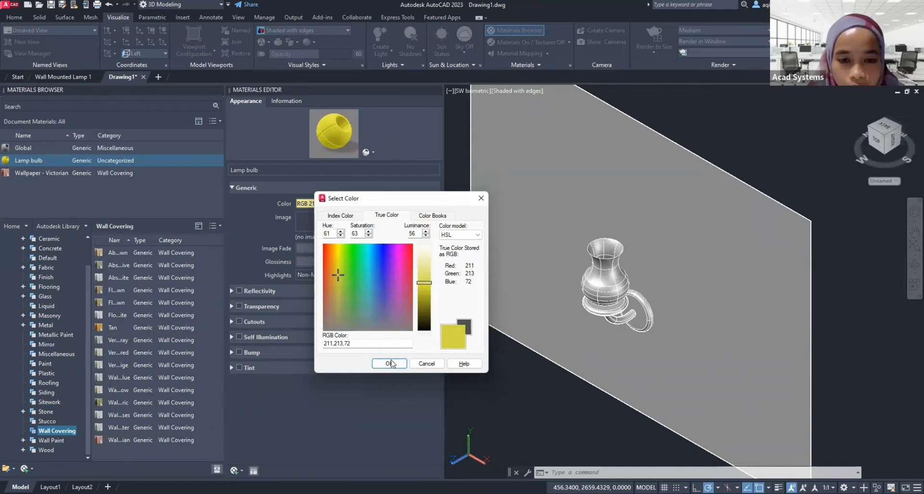
pyautogui.click(389, 365)
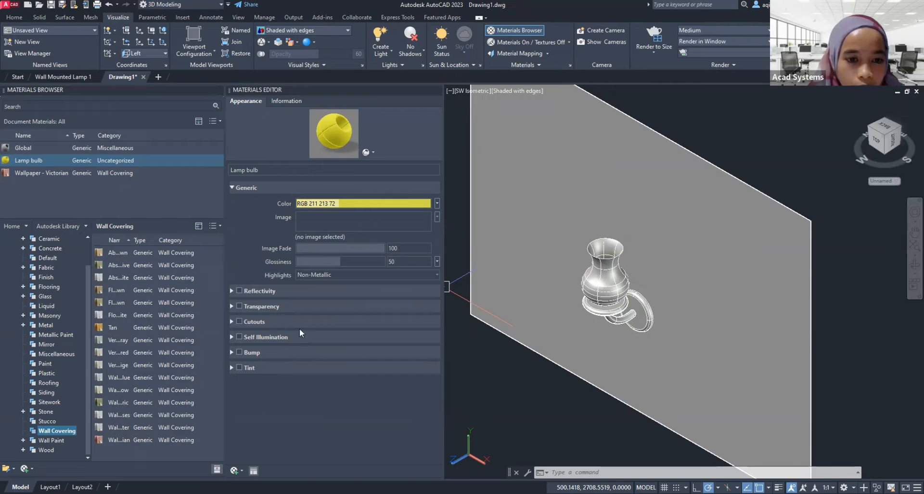
# Enable Self Illumination for the Lamp bulb material with Lamp Shade Interior luminance and Incandescent Bulb color temperature
pyautogui.click(239, 338)
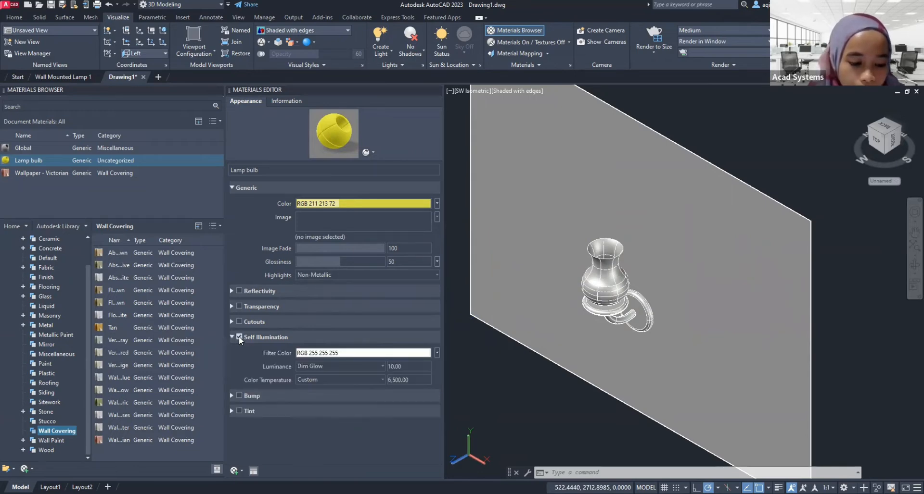
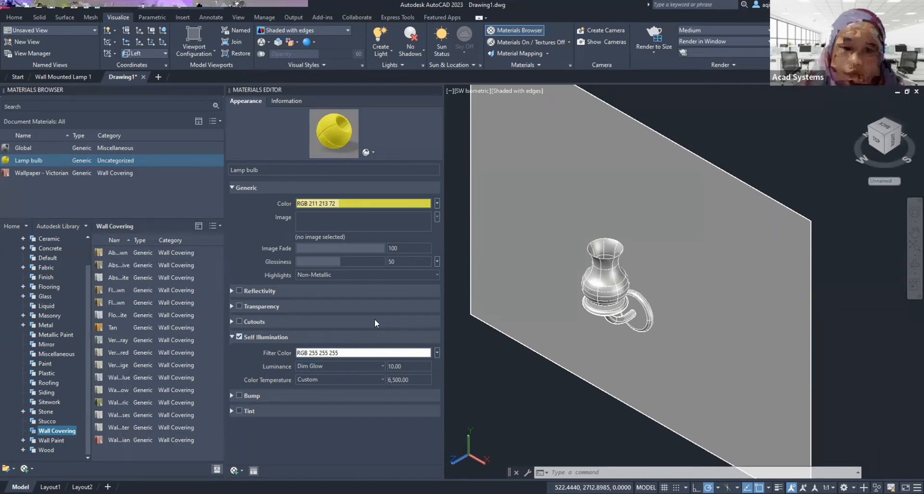
pyautogui.click(339, 367)
pyautogui.click(327, 427)
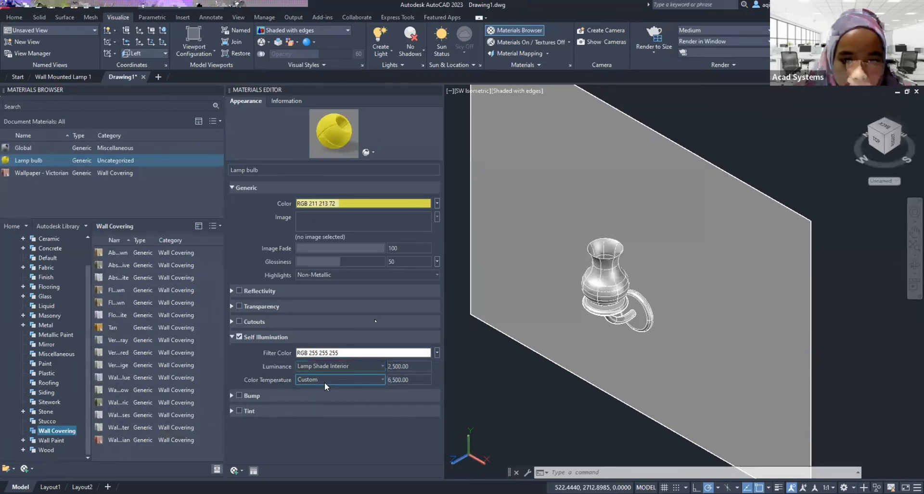
pyautogui.click(325, 397)
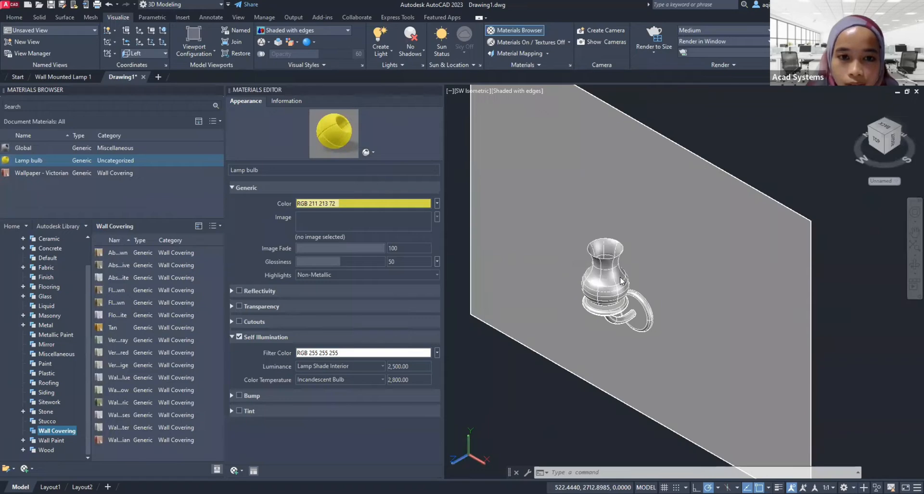
# Assign the Lamp bulb material to the vase-shaped body of the lamp
pyautogui.click(607, 294)
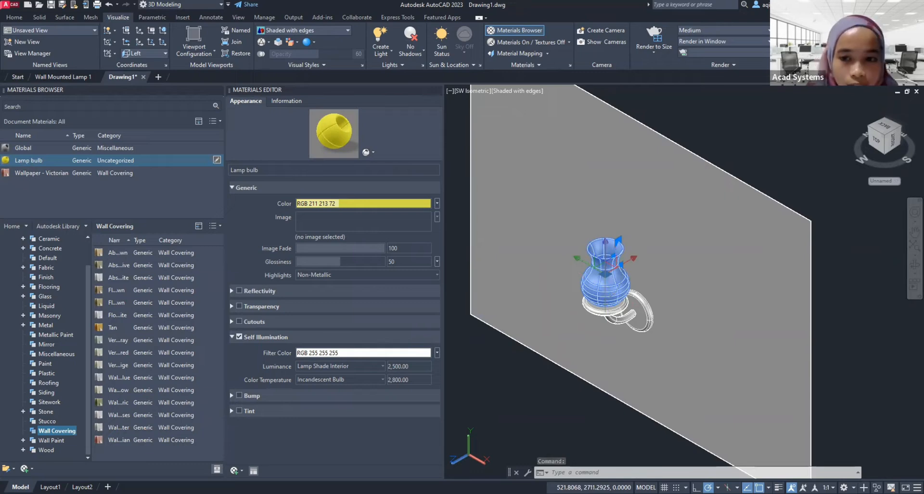
pyautogui.press('Escape')
pyautogui.moveTo(658, 340); pyautogui.dragTo(646, 297, button='middle')
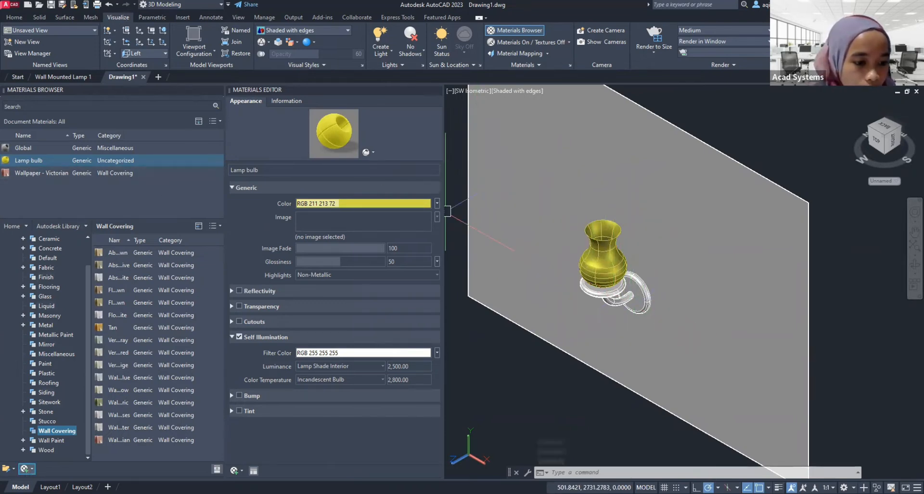
# Create another new generic material and name it "Arn"
pyautogui.click(63, 129)
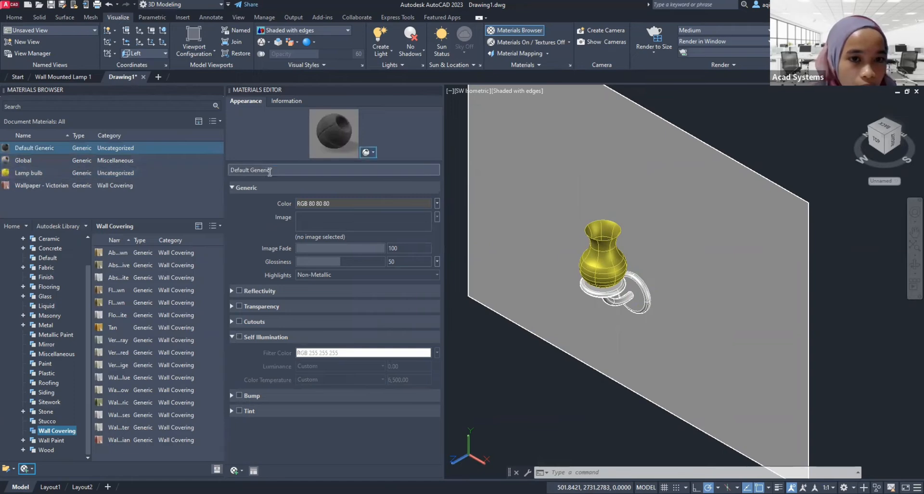
pyautogui.click(272, 172)
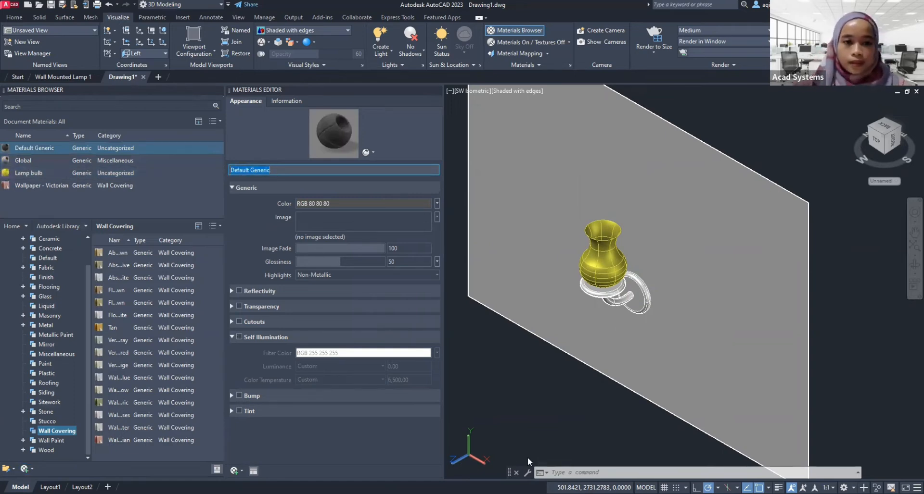
pyautogui.press('BackSpace')
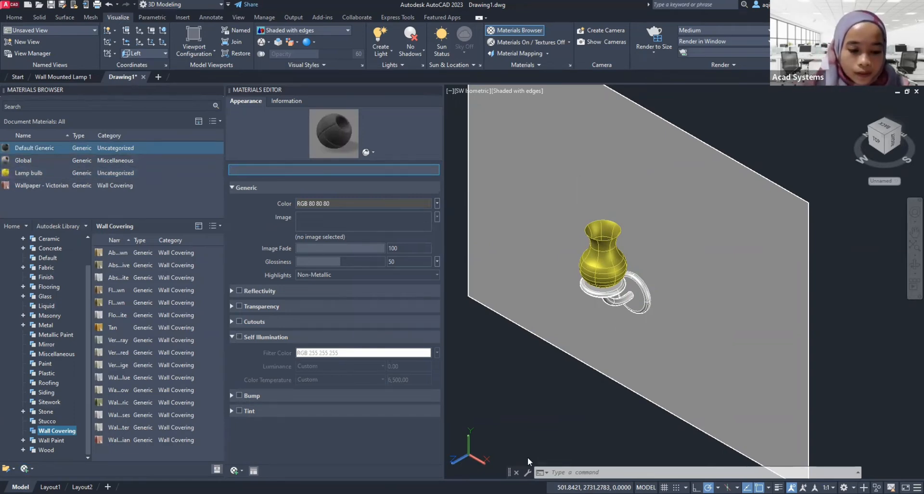
pyautogui.write('Am')
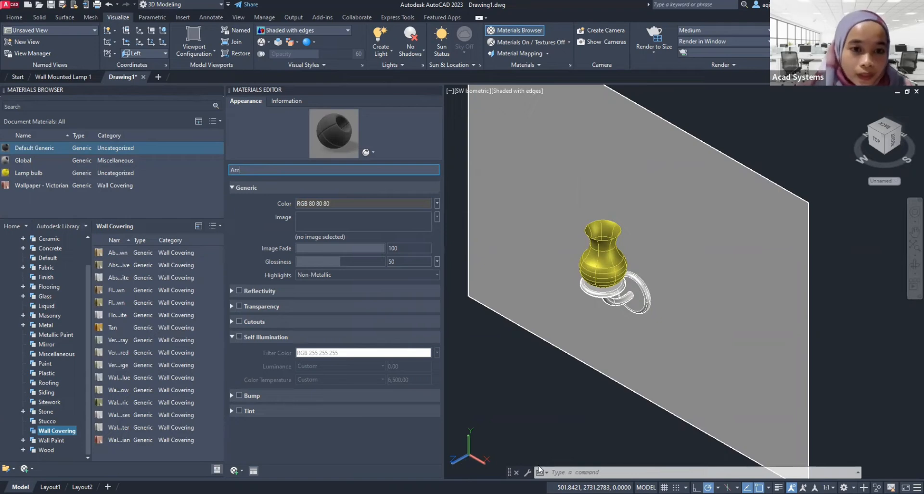
# Set the new Arn material's color to a light golden brown, RGB 204,163,102
pyautogui.click(402, 201)
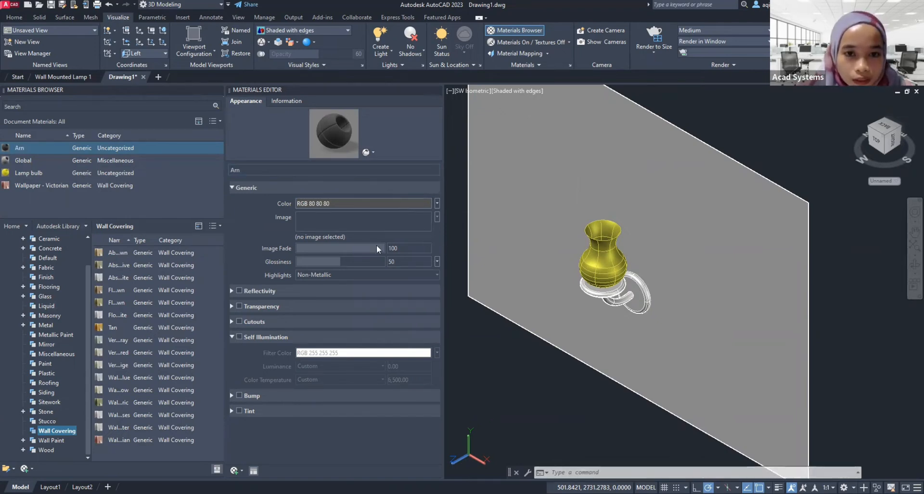
pyautogui.moveTo(353, 284); pyautogui.dragTo(331, 287)
pyautogui.click(424, 281)
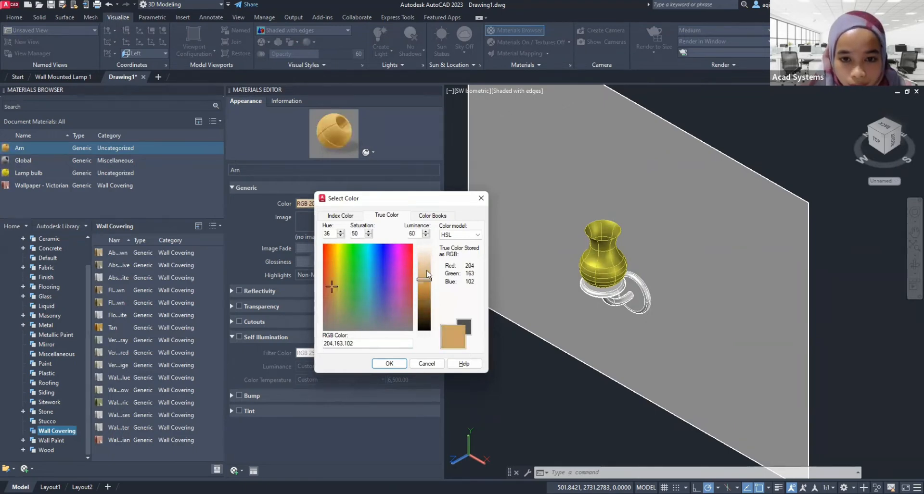
pyautogui.click(385, 368)
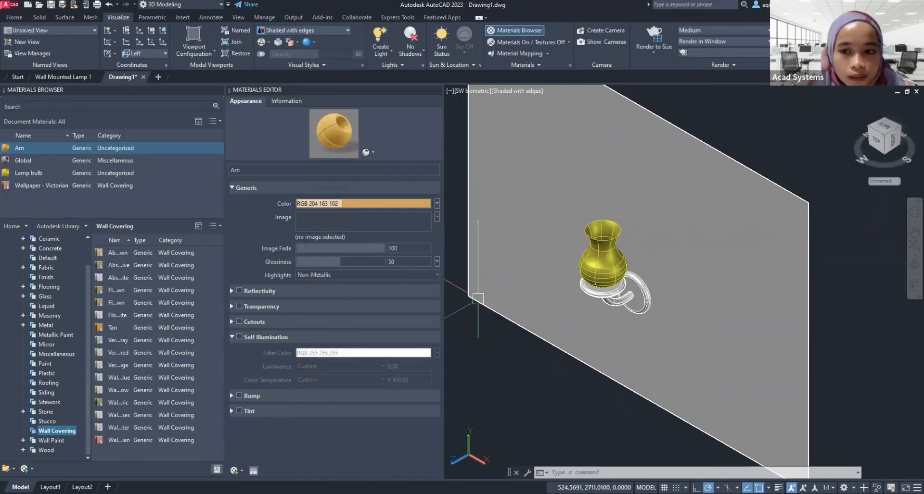
# Enable Reflectivity for the golden brown material and assign it to the lamp's arm and base
pyautogui.click(240, 291)
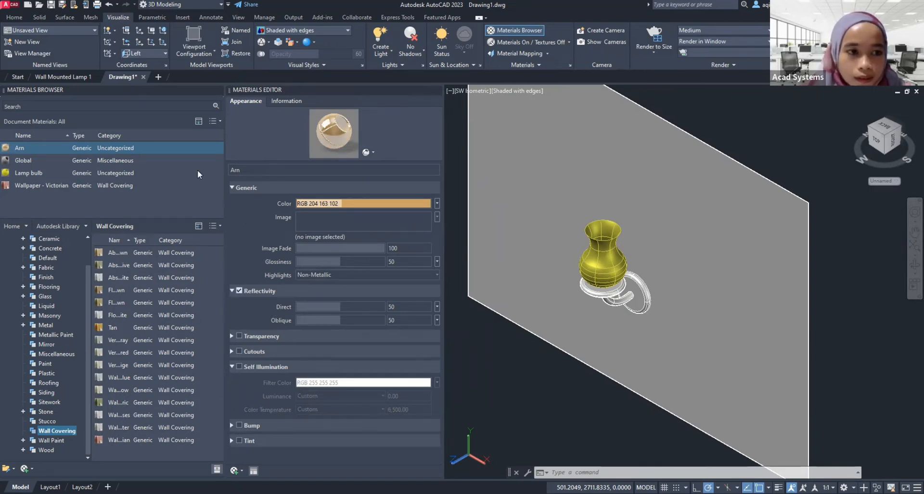
pyautogui.click(637, 302)
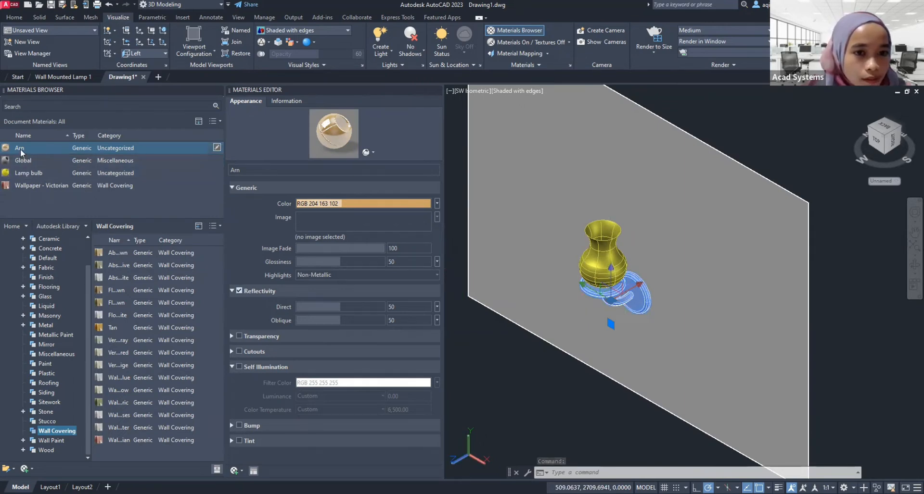
# Rename the golden brown material to "Arm" and close the Materials Editor
pyautogui.click(258, 170)
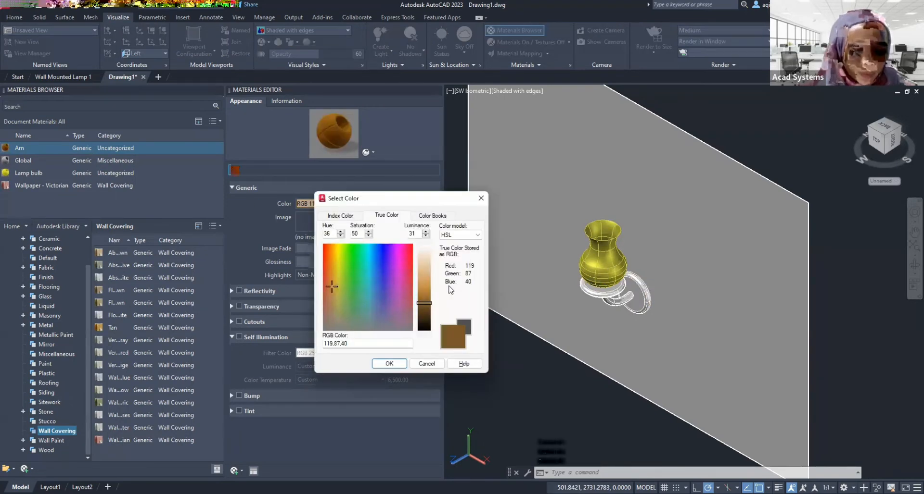
pyautogui.write('Arm')
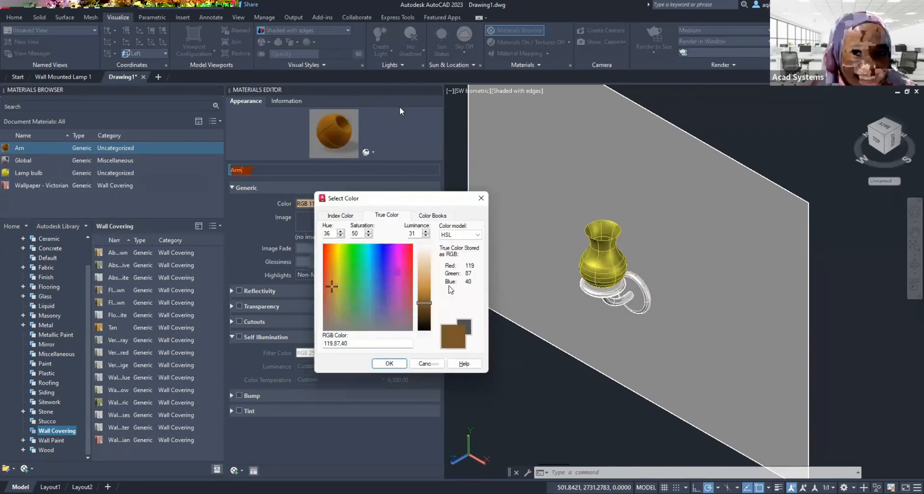
pyautogui.click(436, 90)
pyautogui.click(437, 90)
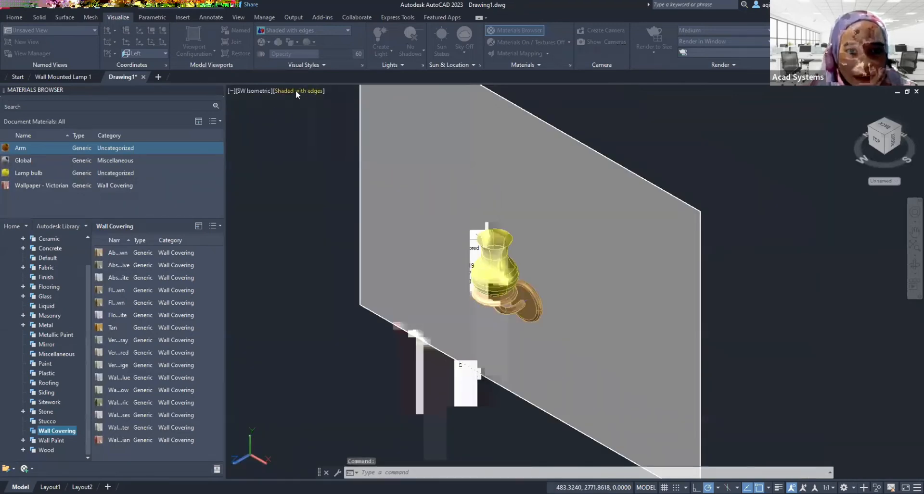
# Display the model in the Realistic visual style and close the Materials Browser
pyautogui.click(295, 91)
pyautogui.click(330, 149)
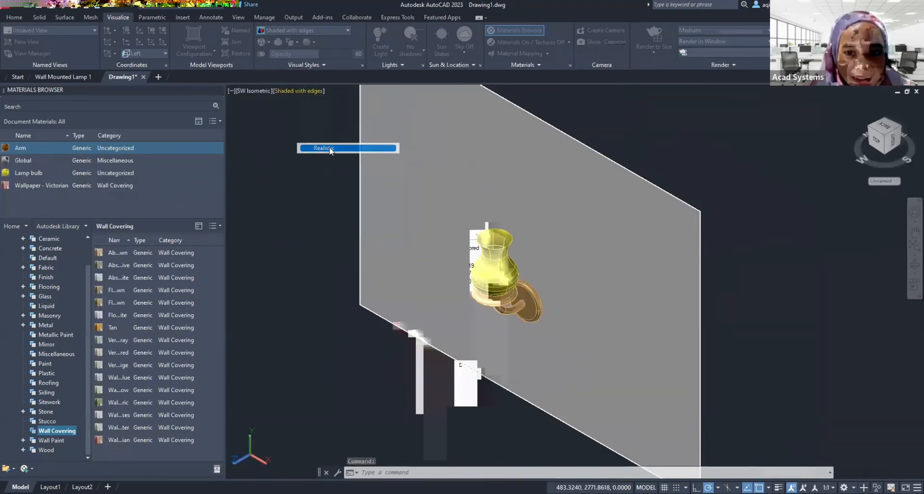
pyautogui.moveTo(220, 89)
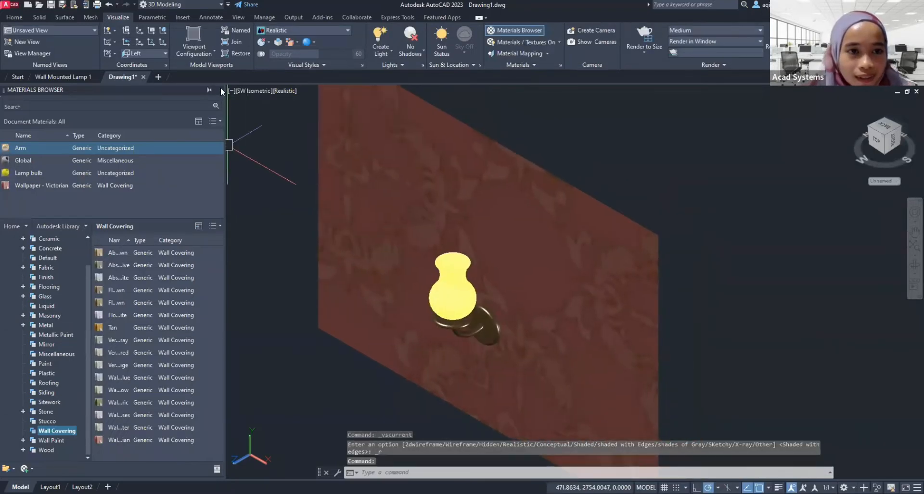
pyautogui.click(218, 90)
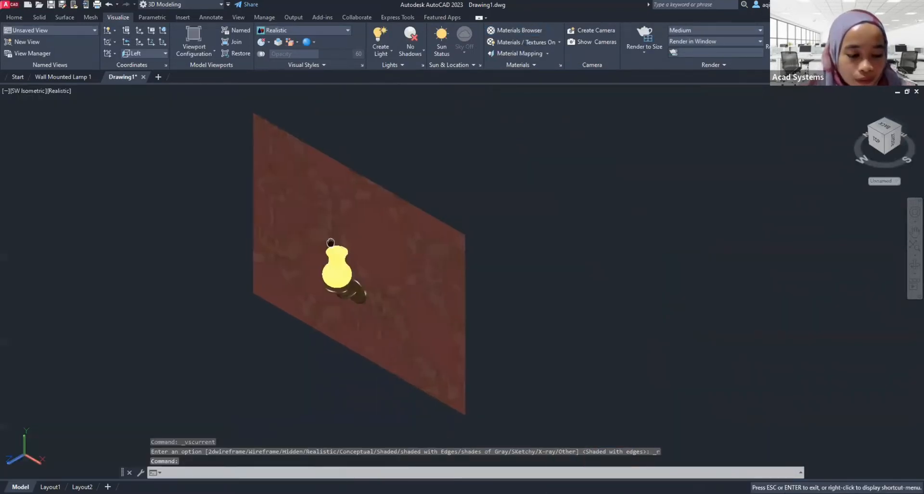
pyautogui.moveTo(385, 252); pyautogui.dragTo(430, 231, button='middle')
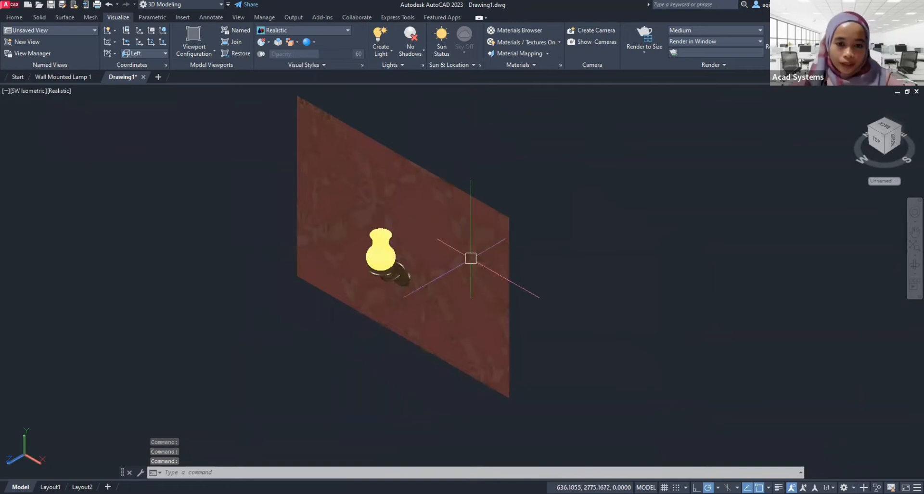
# Check the list of basic rendering techniques on the PowerPoint slide and return to the AutoCAD drawing
pyautogui.moveTo(465, 252); pyautogui.dragTo(475, 256, button='middle')
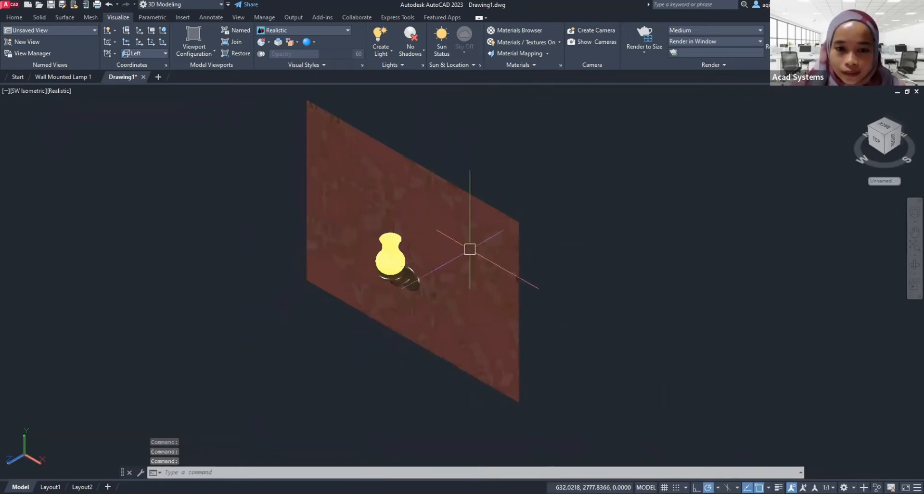
pyautogui.moveTo(440, 319); pyautogui.dragTo(444, 323, button='middle')
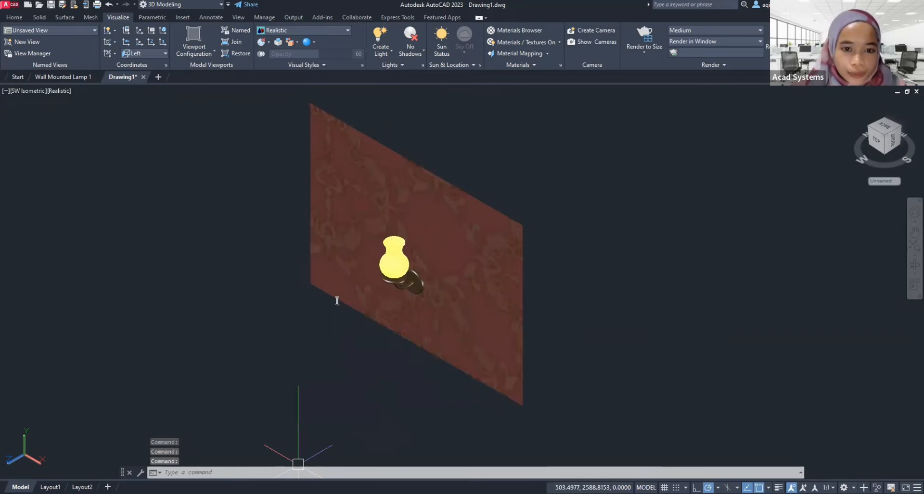
pyautogui.hotkey('alt', 'Tab')
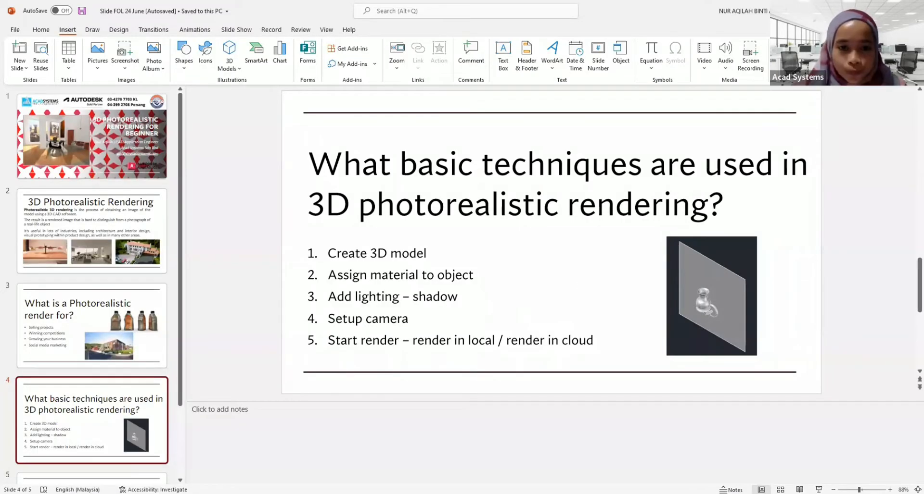
pyautogui.hotkey('alt', 'Tab')
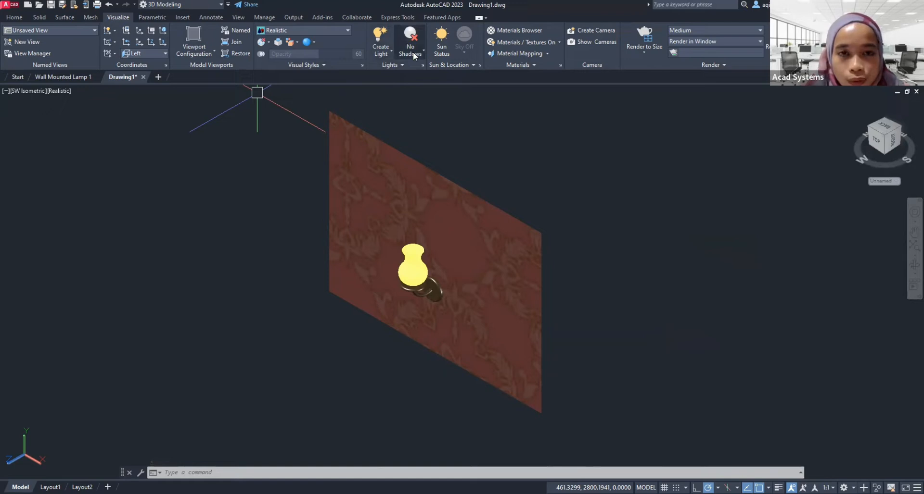
# Place a spotlight away from the wall, aimed at the lamp, with the default lighting turned off
pyautogui.click(386, 53)
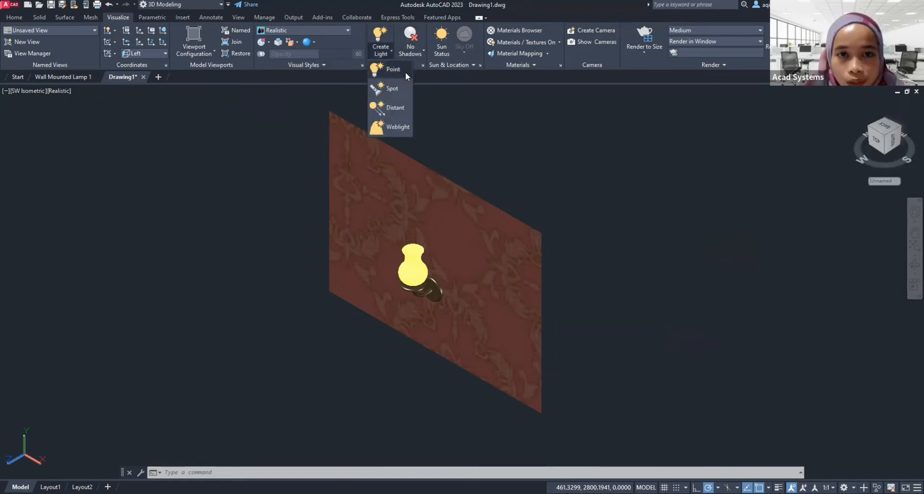
pyautogui.click(509, 161)
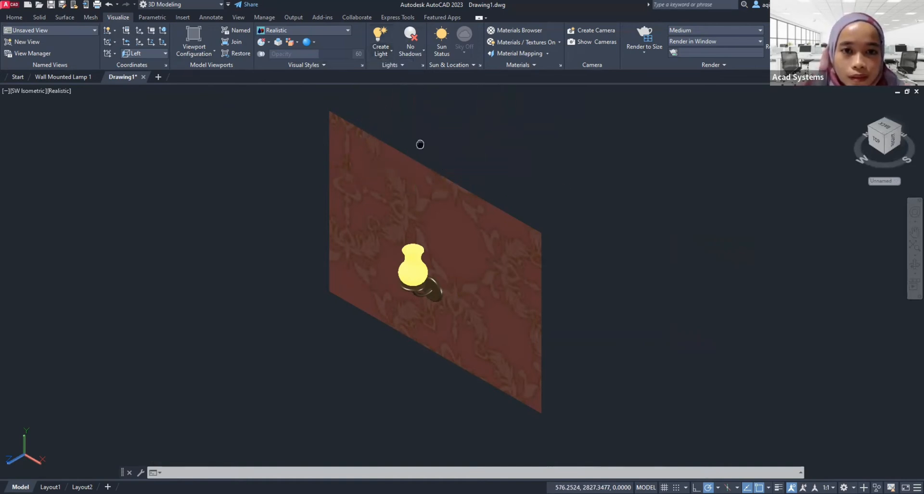
pyautogui.moveTo(420, 145); pyautogui.dragTo(408, 155, button='middle')
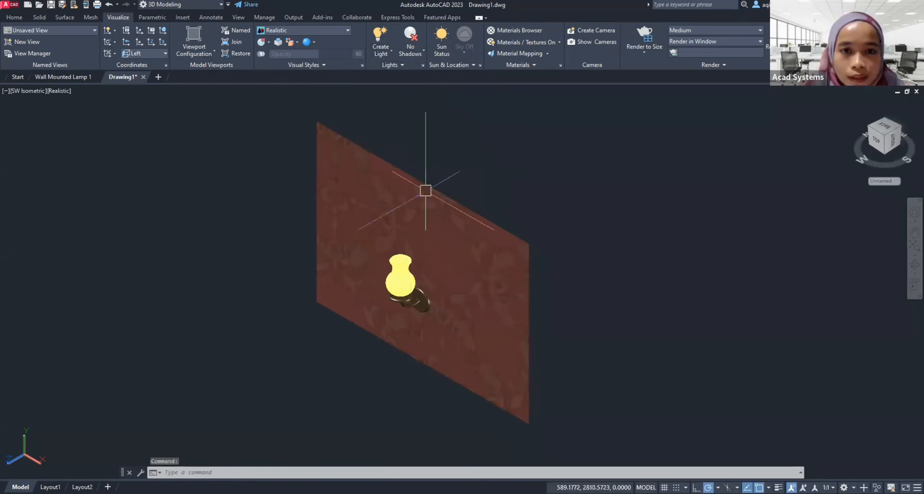
pyautogui.click(383, 51)
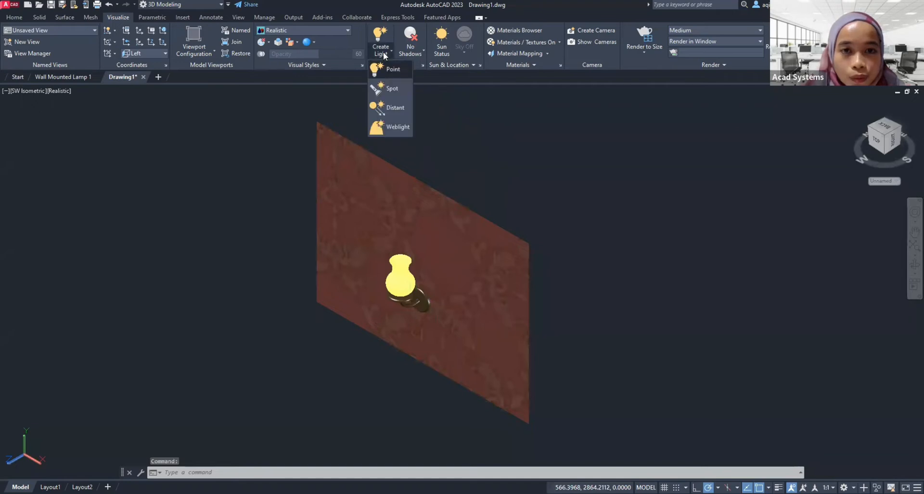
pyautogui.click(384, 88)
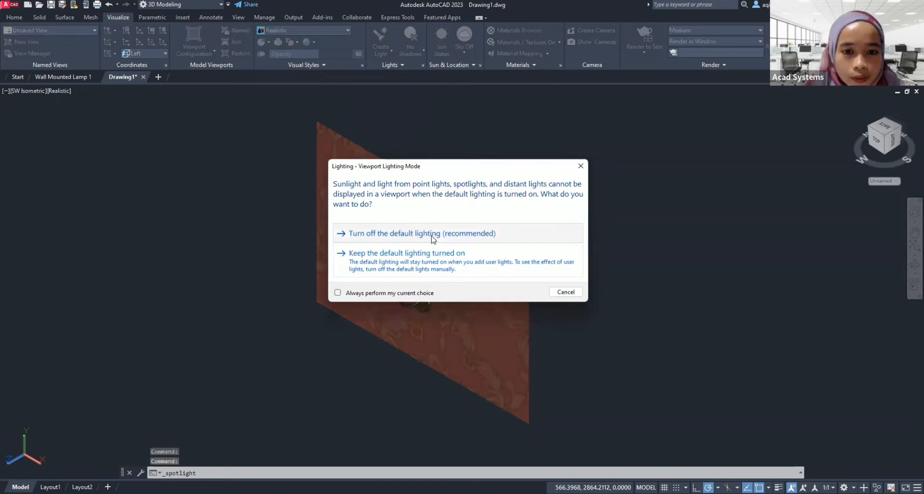
pyautogui.click(413, 233)
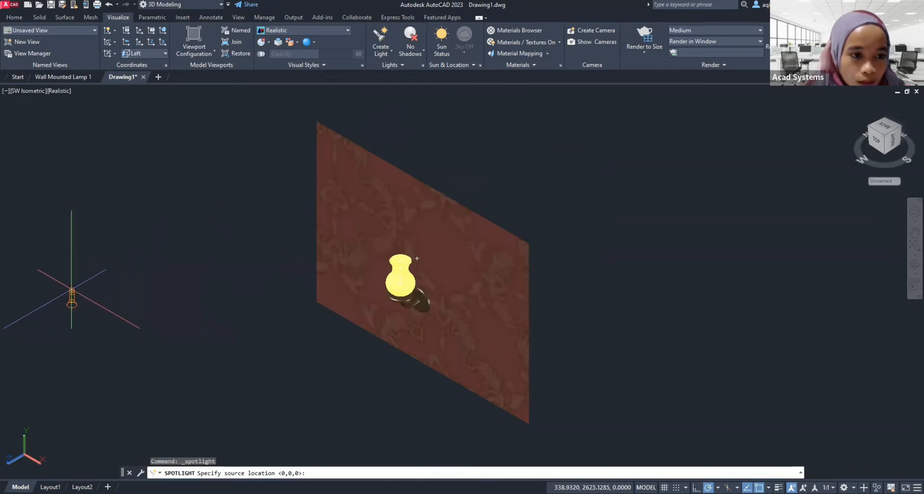
pyautogui.click(71, 290)
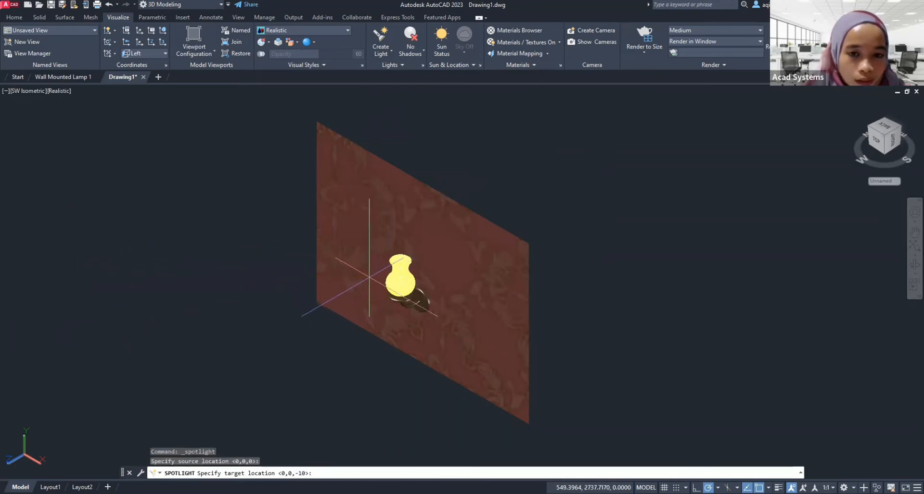
pyautogui.click(369, 278)
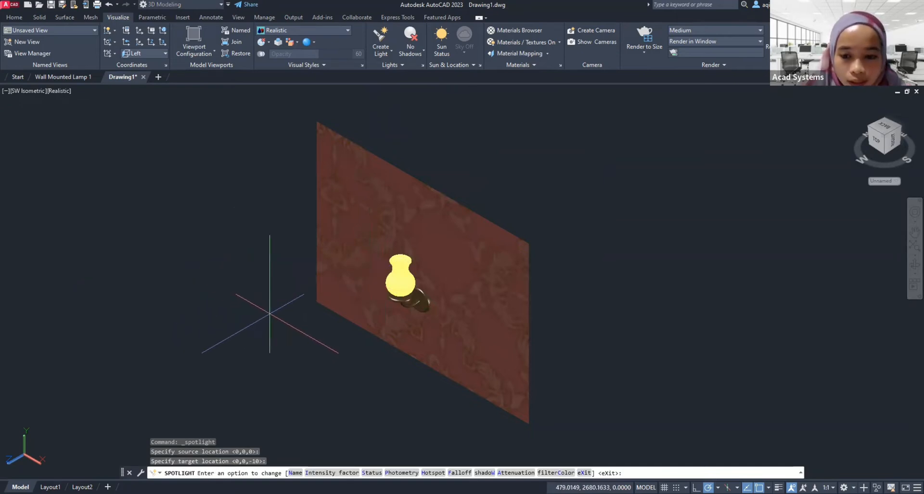
pyautogui.press('Return')
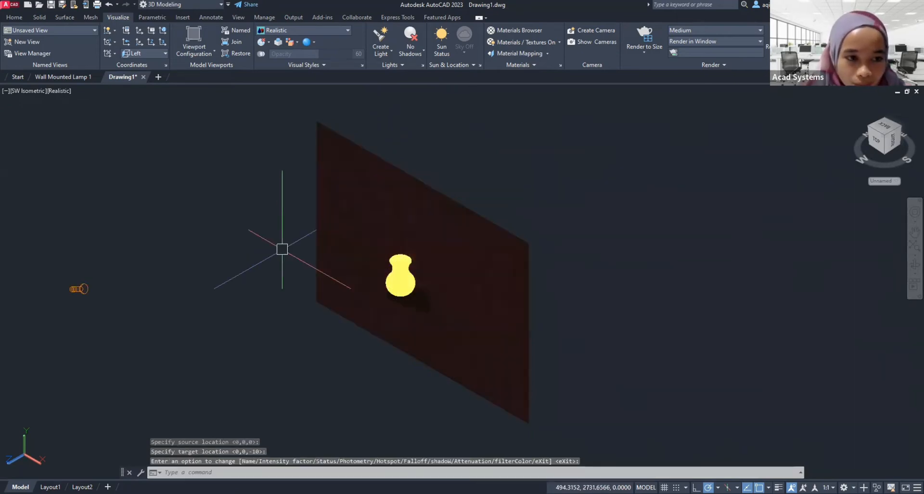
# Inspect the spotlight's hotspot and falloff cones against the wall and lamp, and delete the spotlight
pyautogui.click(77, 289)
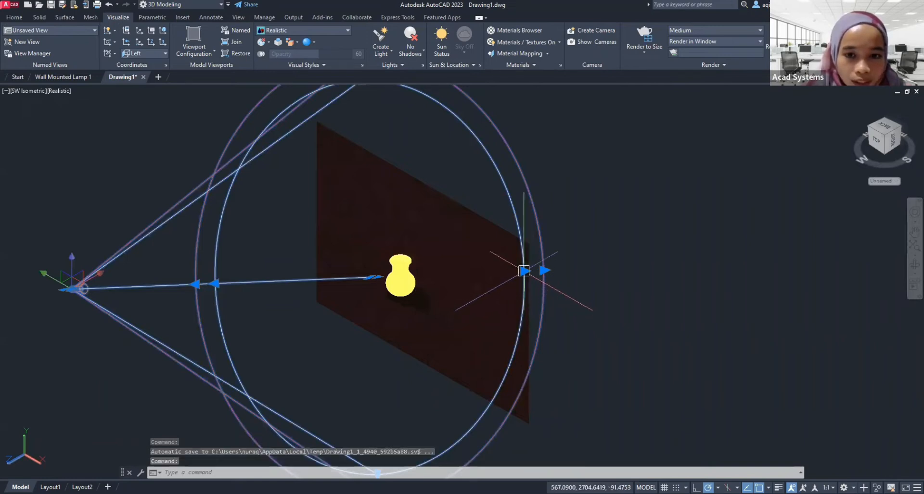
pyautogui.click(524, 271)
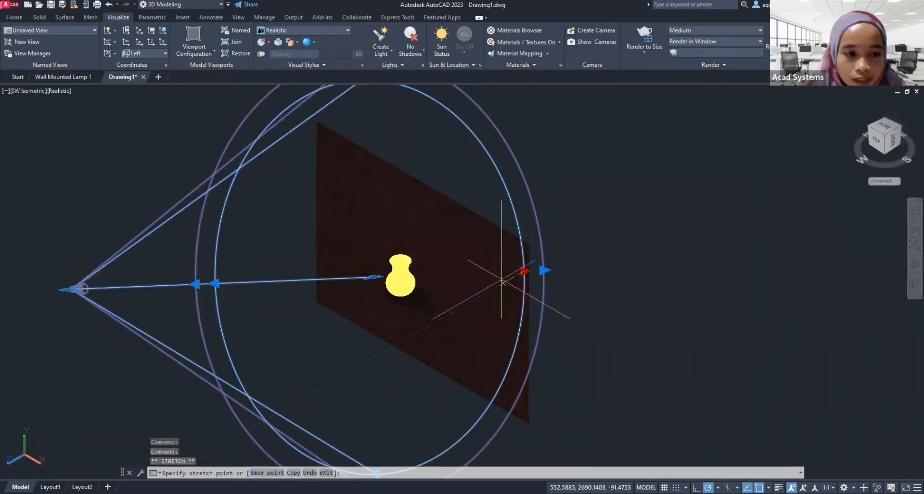
pyautogui.press('Escape')
pyautogui.scroll(-2, 243, 265)
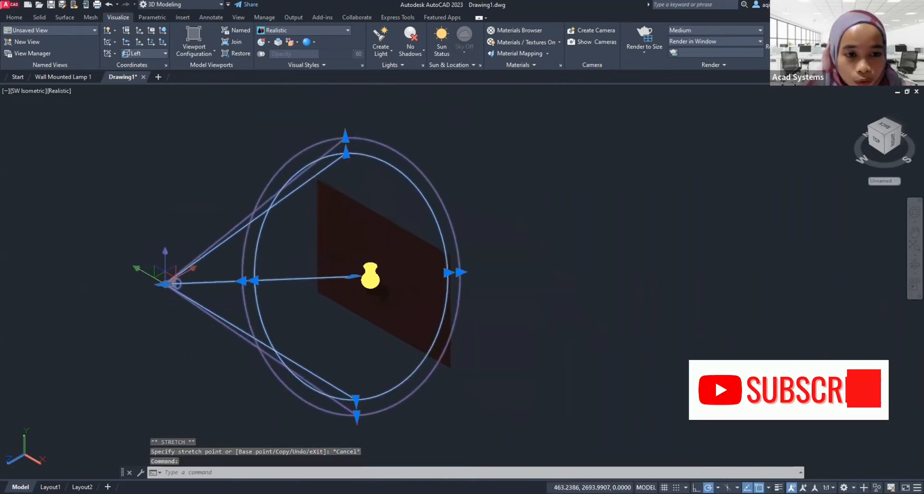
pyautogui.press('Escape')
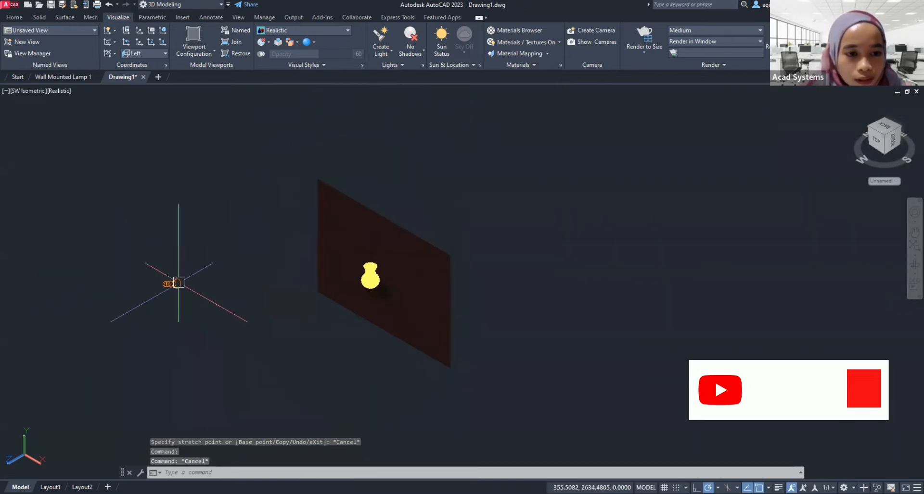
pyautogui.click(179, 283)
pyautogui.press('Delete')
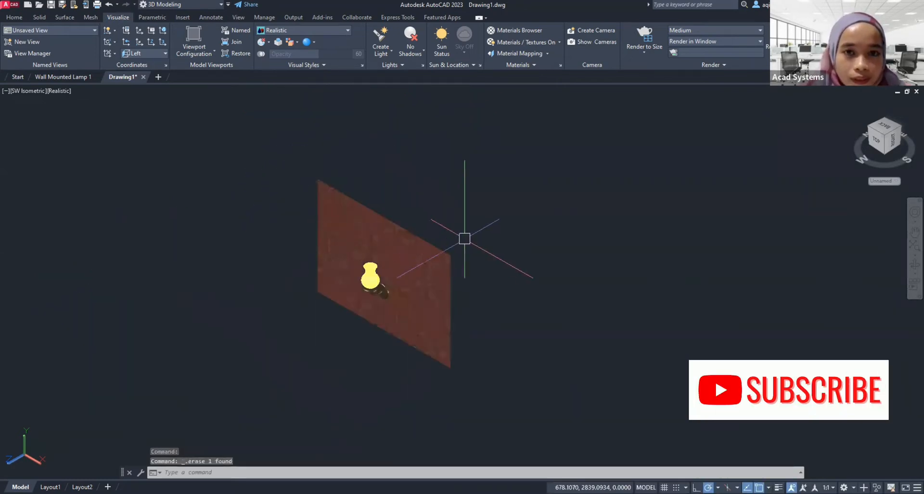
# Turn on Full Shadows for the viewport
pyautogui.moveTo(464, 239); pyautogui.dragTo(484, 241, button='middle')
pyautogui.click(417, 52)
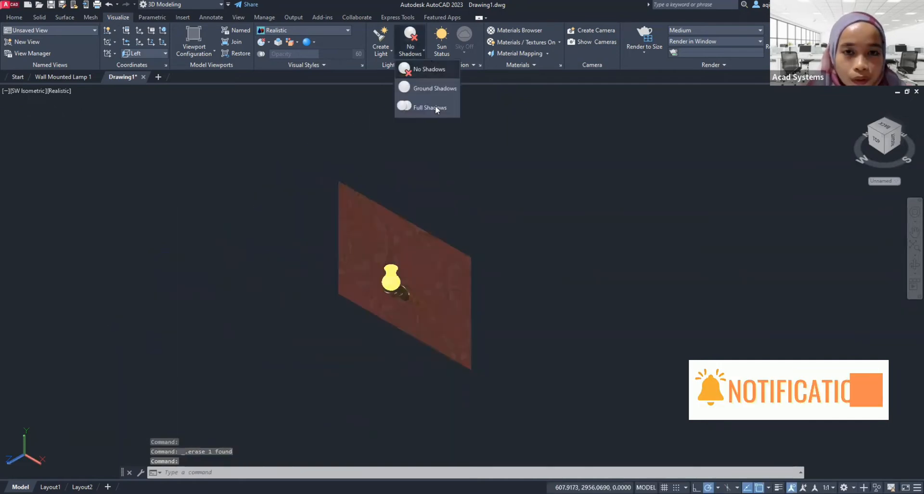
pyautogui.click(424, 107)
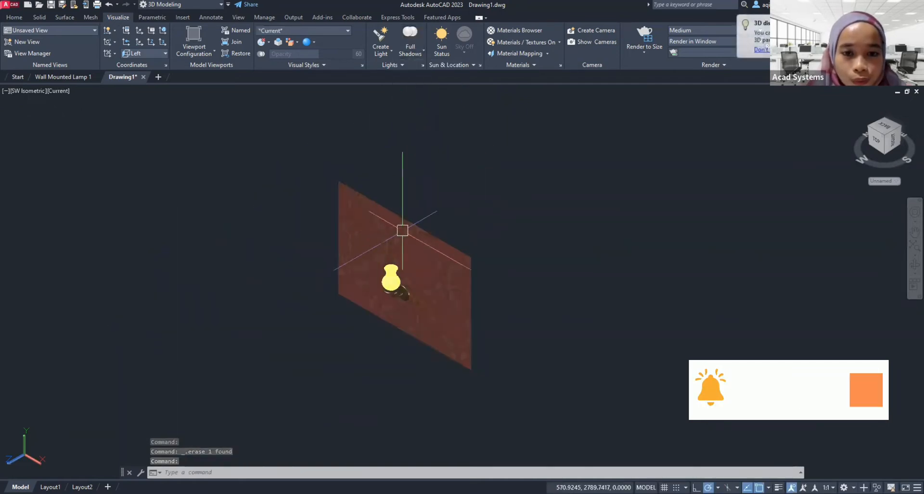
# Turn on the sun with the recommended exposure adjustment, fine-tune the exposure brightness and close the exposure settings
pyautogui.moveTo(440, 204); pyautogui.dragTo(480, 212, button='middle')
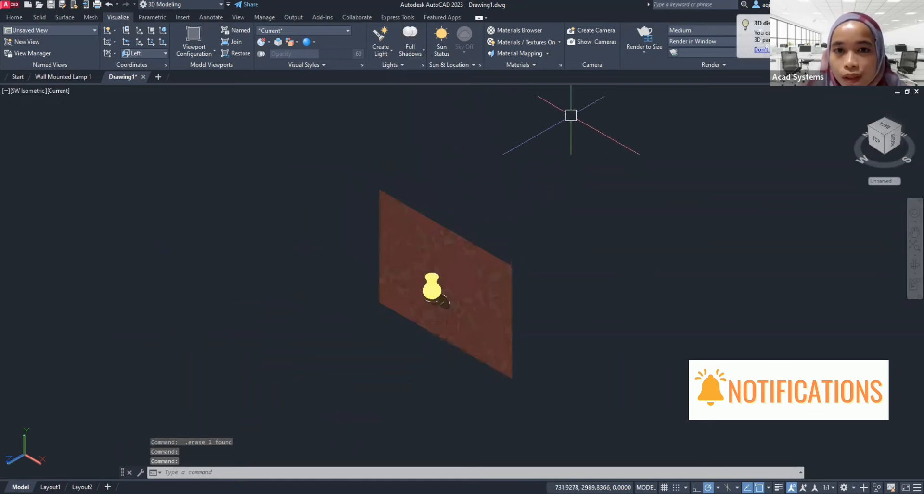
pyautogui.click(442, 39)
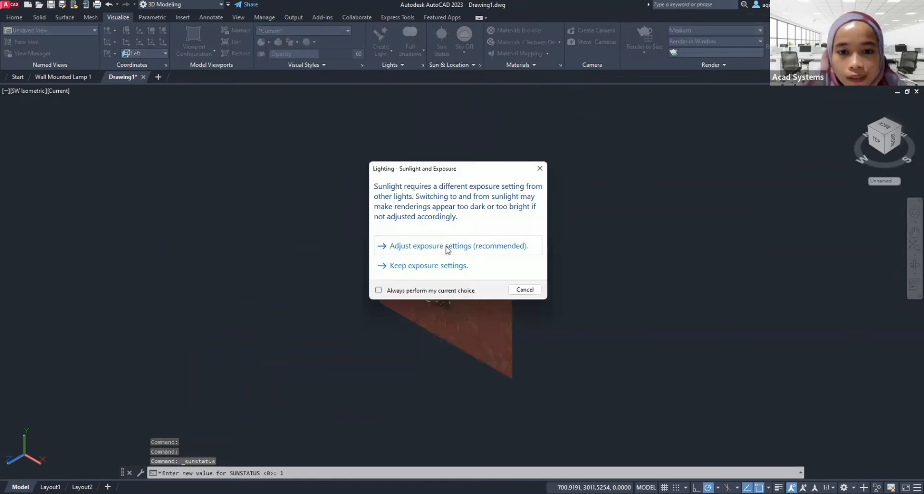
pyautogui.click(452, 245)
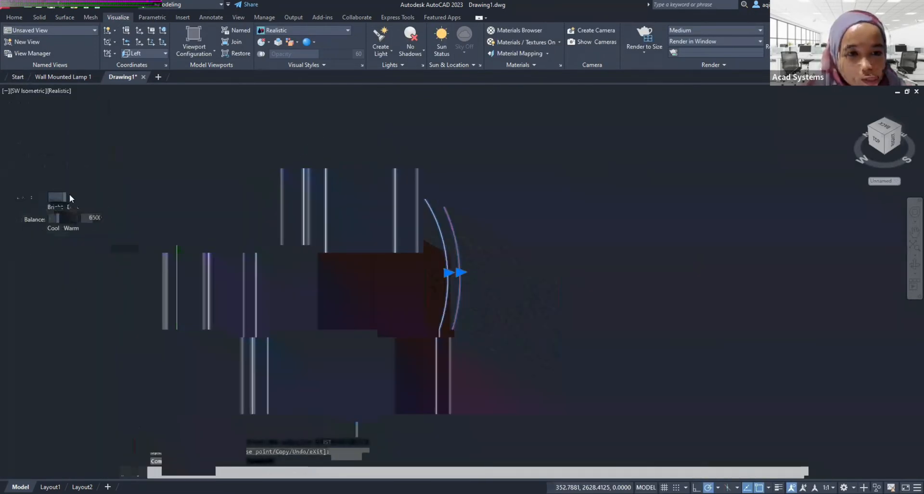
pyautogui.moveTo(63, 200); pyautogui.dragTo(63, 199)
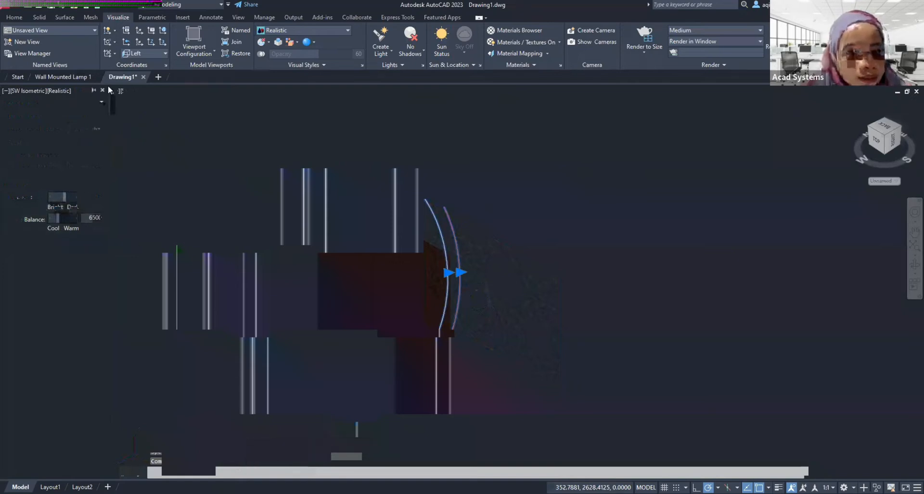
pyautogui.click(104, 90)
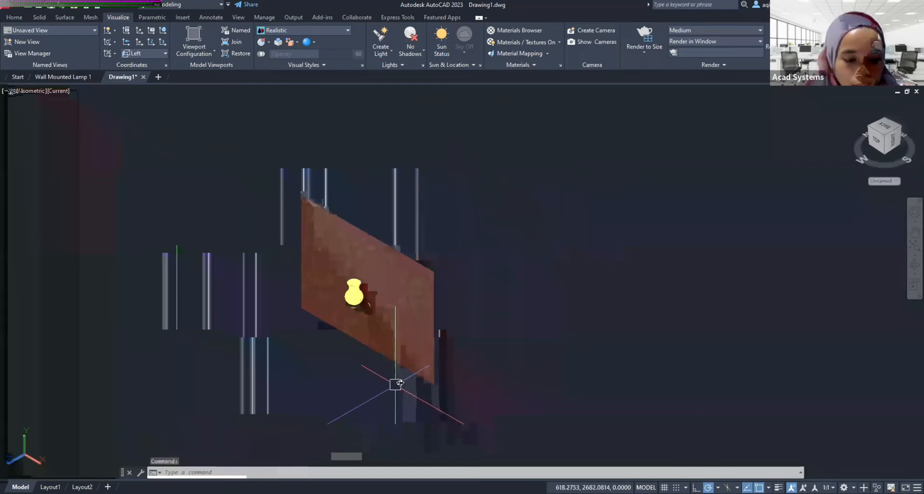
# Create a camera in front of the wall, below its lower corner, with its target at the lamp
pyautogui.keyDown('shift'); pyautogui.moveTo(396, 383); pyautogui.dragTo(445, 355, button='middle'); pyautogui.keyUp('shift')
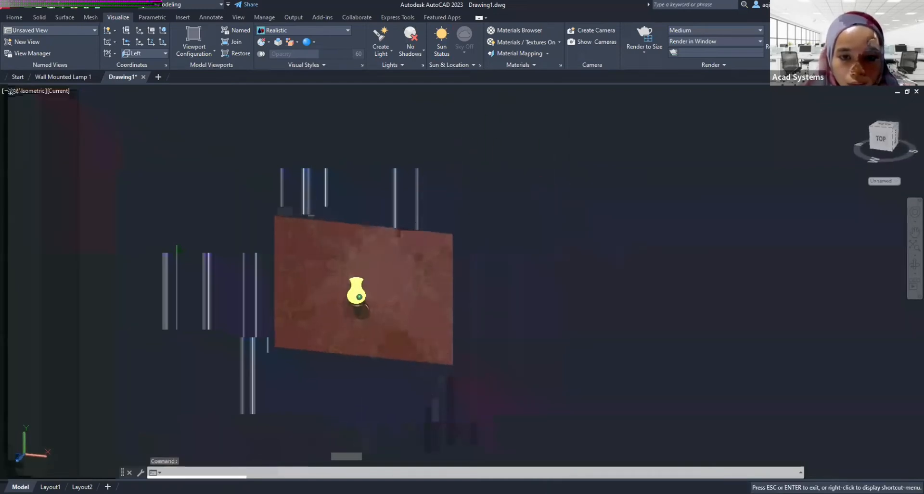
pyautogui.scroll(-2, 483, 308)
pyautogui.moveTo(374, 302); pyautogui.dragTo(500, 297, button='middle')
pyautogui.scroll(3, 484, 308)
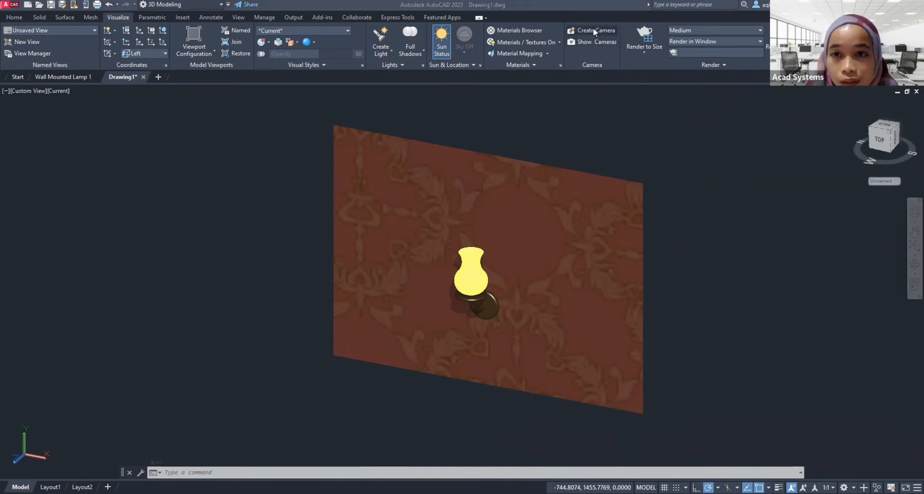
pyautogui.scroll(2, 589, 289)
pyautogui.scroll(-5, 589, 288)
pyautogui.moveTo(589, 289); pyautogui.dragTo(549, 238, button='middle')
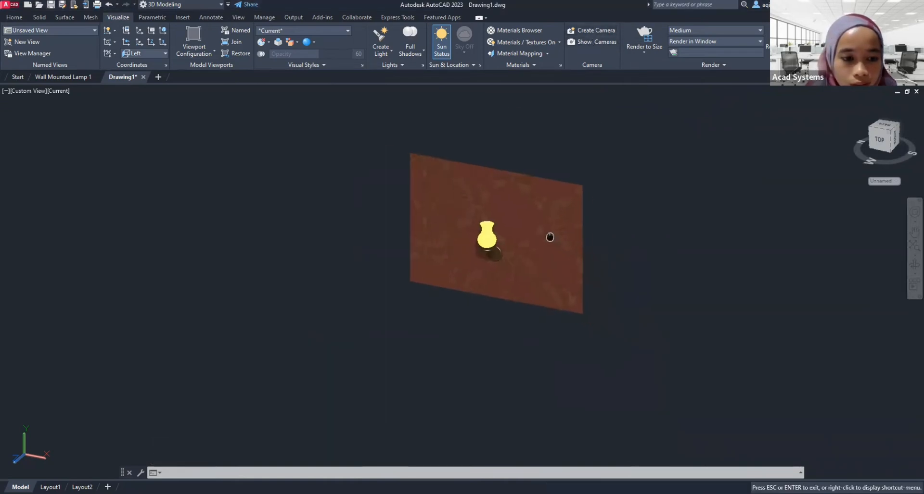
pyautogui.click(603, 30)
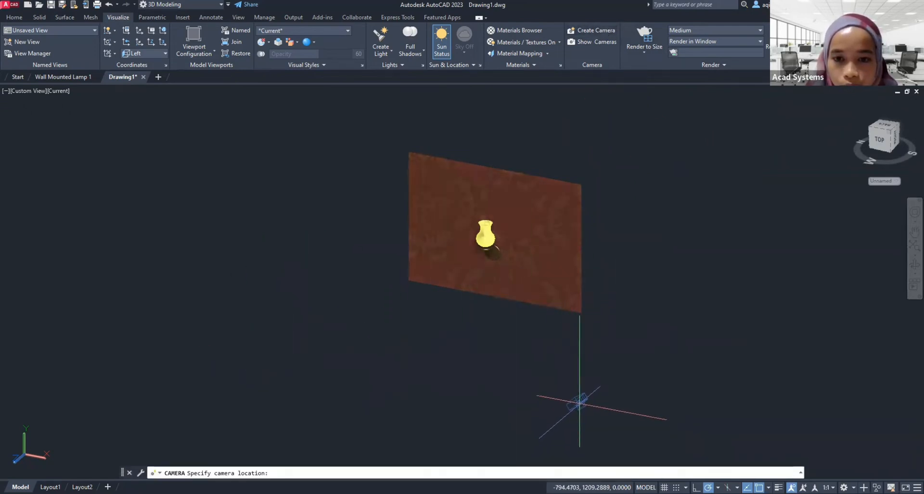
pyautogui.click(581, 390)
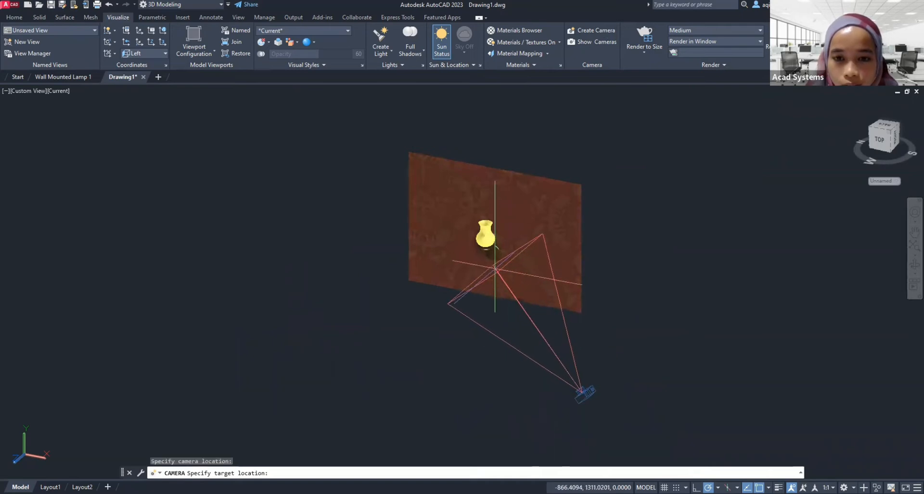
pyautogui.click(488, 247)
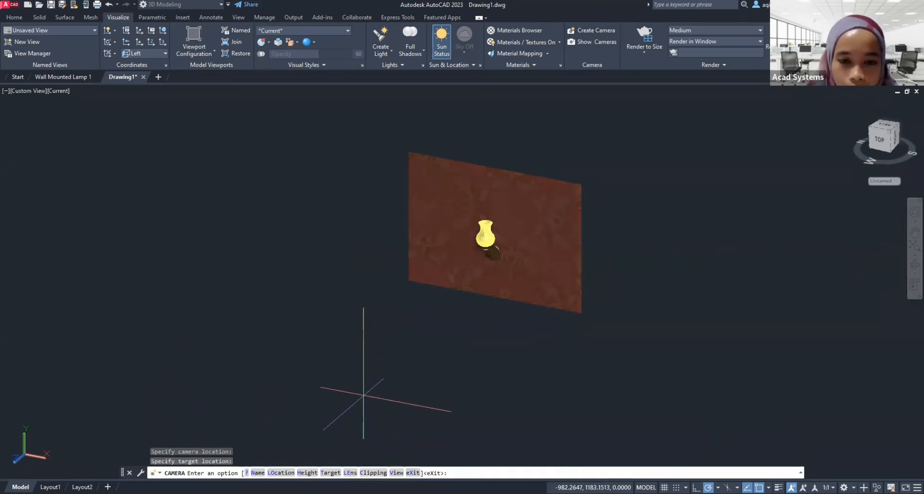
pyautogui.press('Return')
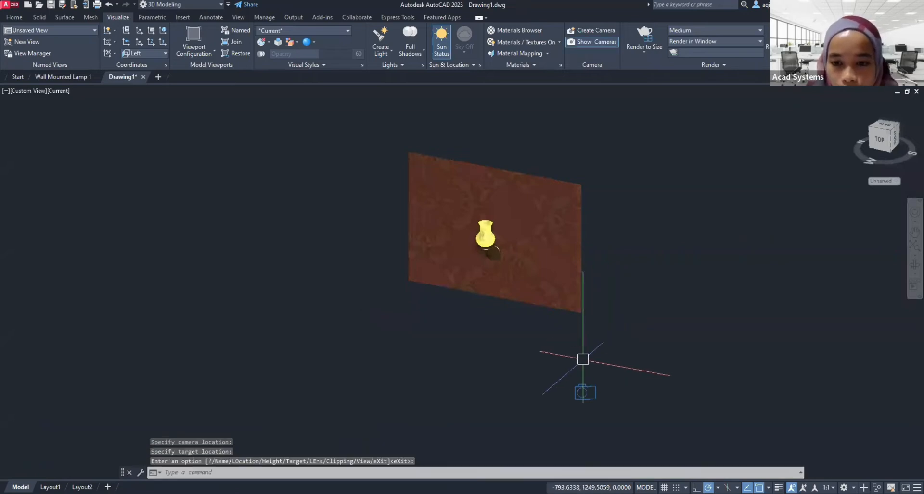
# Select the new camera and set its Camera Preview visual style to Realistic
pyautogui.click(581, 392)
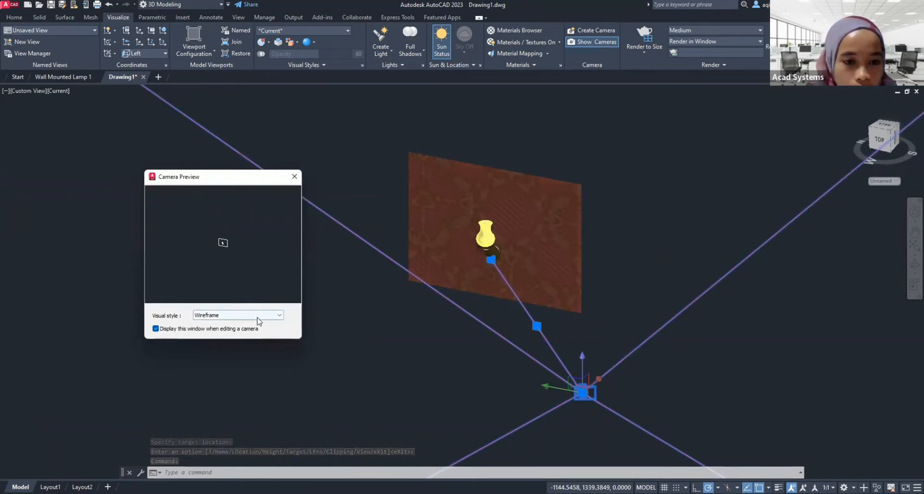
pyautogui.click(234, 315)
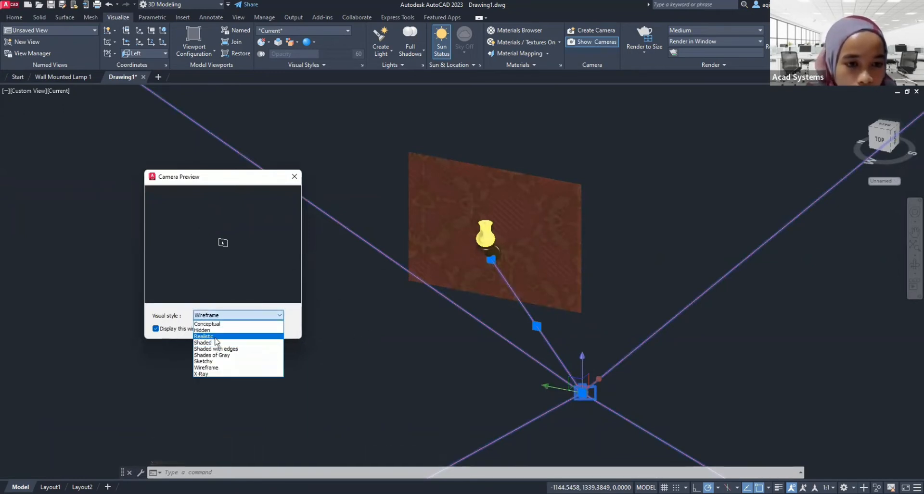
pyautogui.click(231, 336)
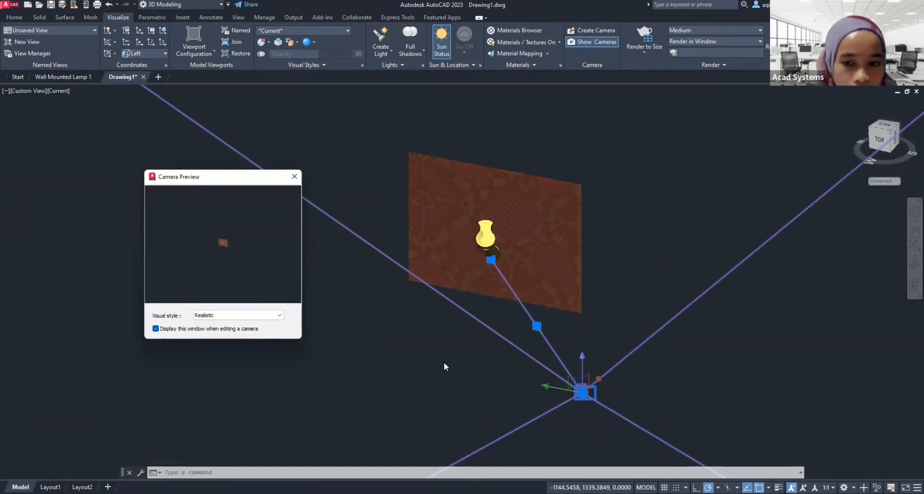
# Reposition the selected camera in front of the wall, closer beneath the lamp
pyautogui.click(580, 394)
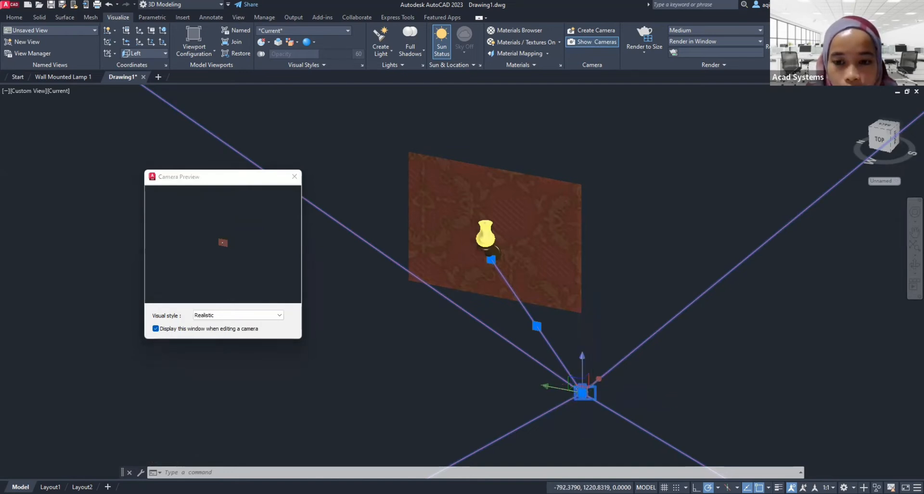
pyautogui.scroll(-6, 490, 319)
pyautogui.scroll(2, 490, 319)
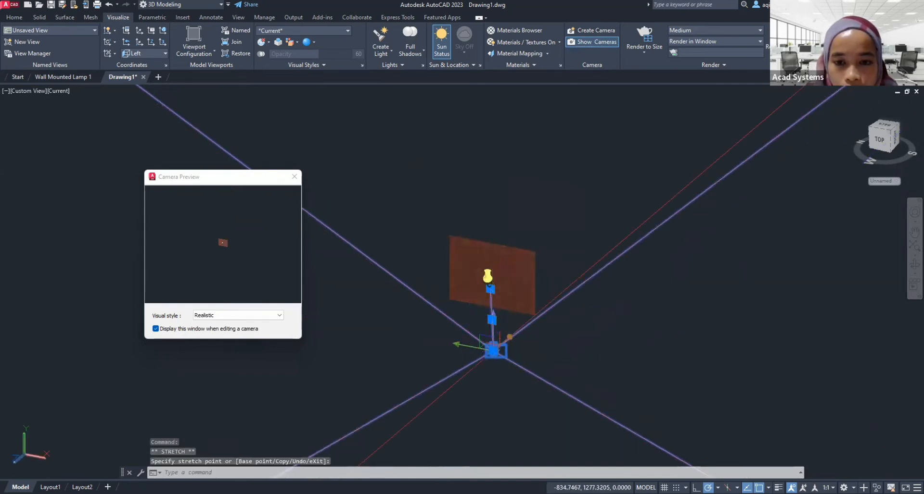
pyautogui.click(493, 351)
pyautogui.click(492, 351)
# Narrow the camera's field of view until the wall and lamp nearly fill the camera preview
pyautogui.scroll(-5, 492, 351)
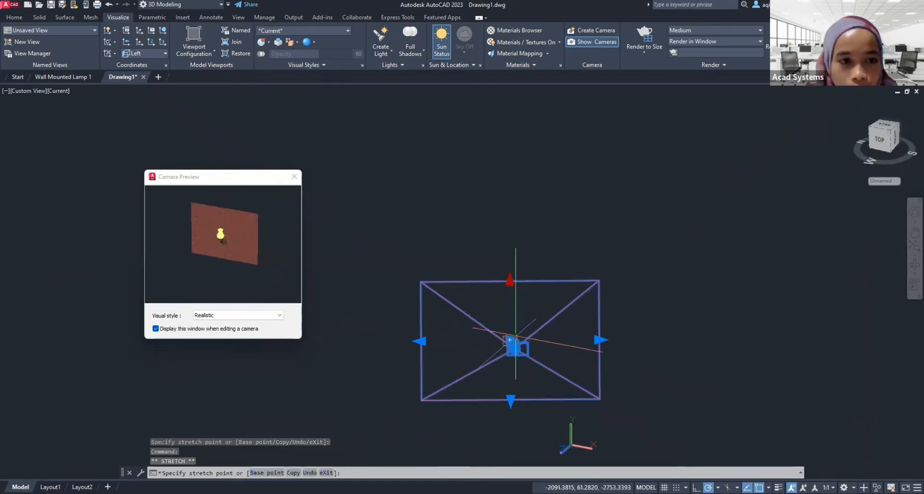
pyautogui.click(515, 336)
pyautogui.scroll(7, 532, 356)
pyautogui.moveTo(503, 332); pyautogui.dragTo(561, 374, button='middle')
pyautogui.click(499, 233)
pyautogui.click(514, 269)
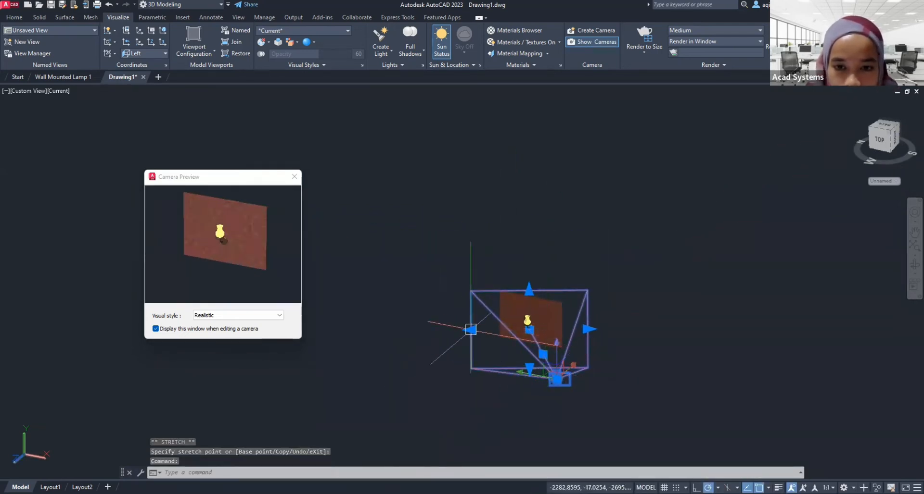
pyautogui.click(470, 329)
pyautogui.click(499, 330)
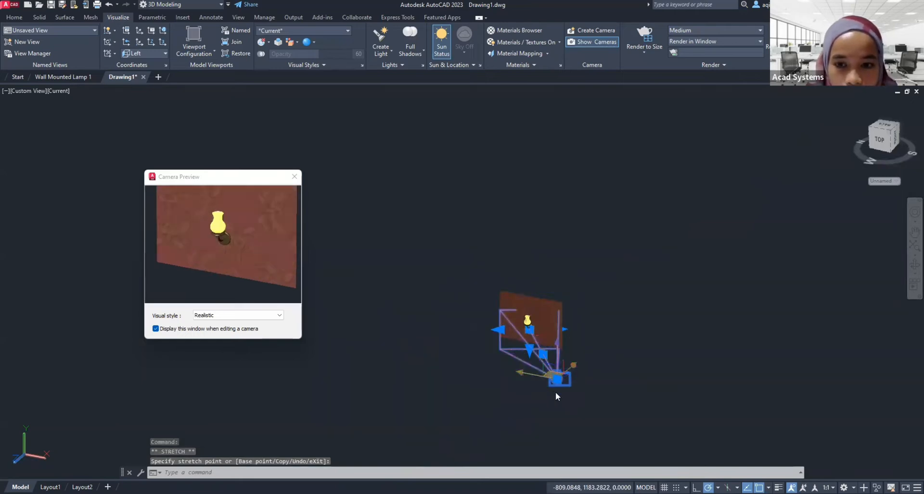
# Move the camera's location lower and shift the whole camera slightly up to frame the lamp within the wall
pyautogui.moveTo(575, 365); pyautogui.dragTo(595, 349, button='middle')
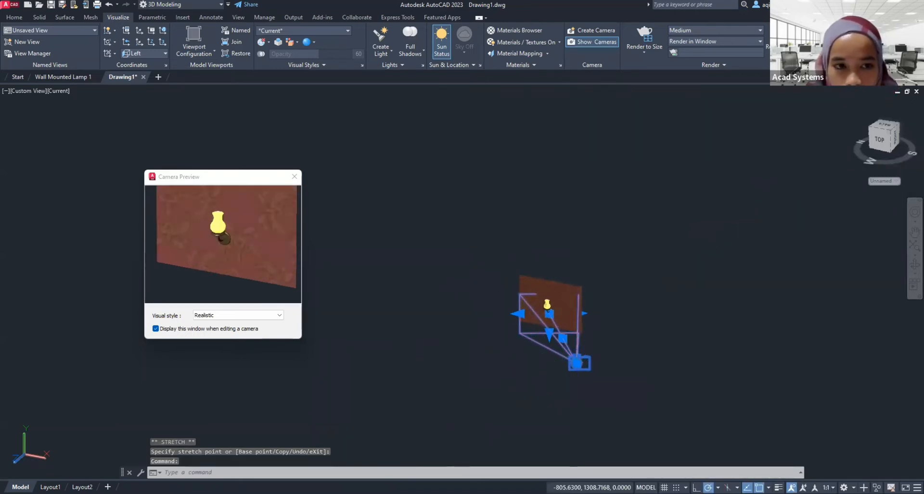
pyautogui.click(577, 326)
pyautogui.click(576, 398)
pyautogui.moveTo(626, 390); pyautogui.dragTo(639, 381, button='middle')
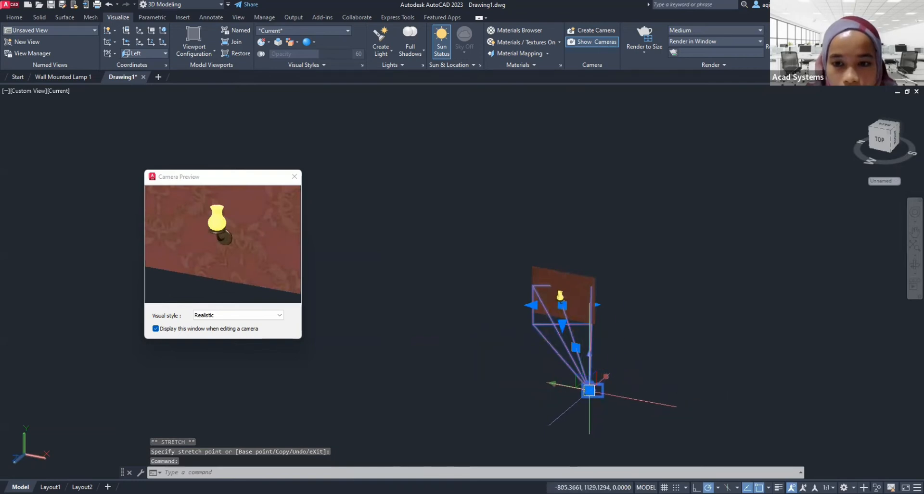
pyautogui.click(589, 390)
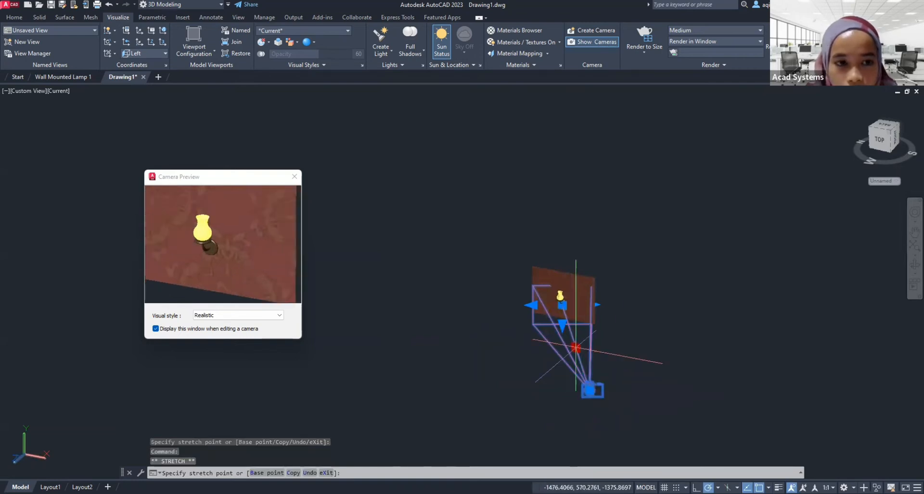
pyautogui.click(576, 338)
pyautogui.moveTo(668, 376); pyautogui.dragTo(675, 368, button='middle')
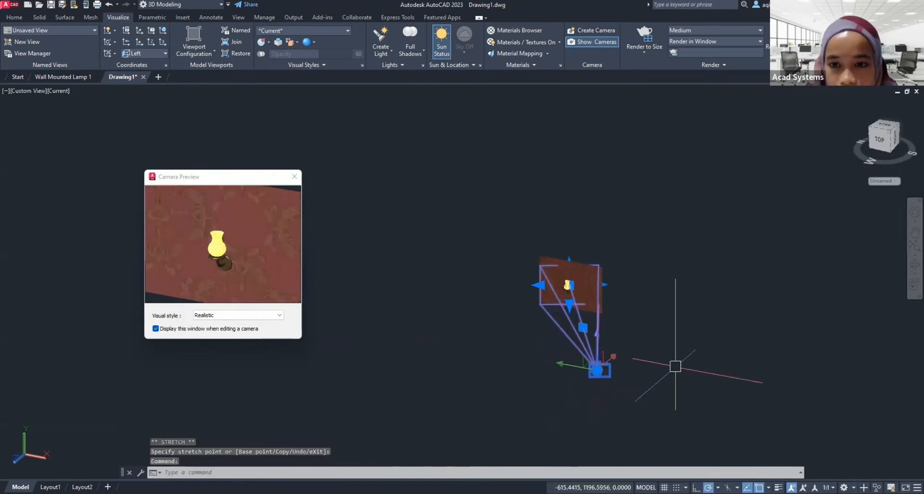
pyautogui.moveTo(592, 387); pyautogui.dragTo(622, 371, button='middle')
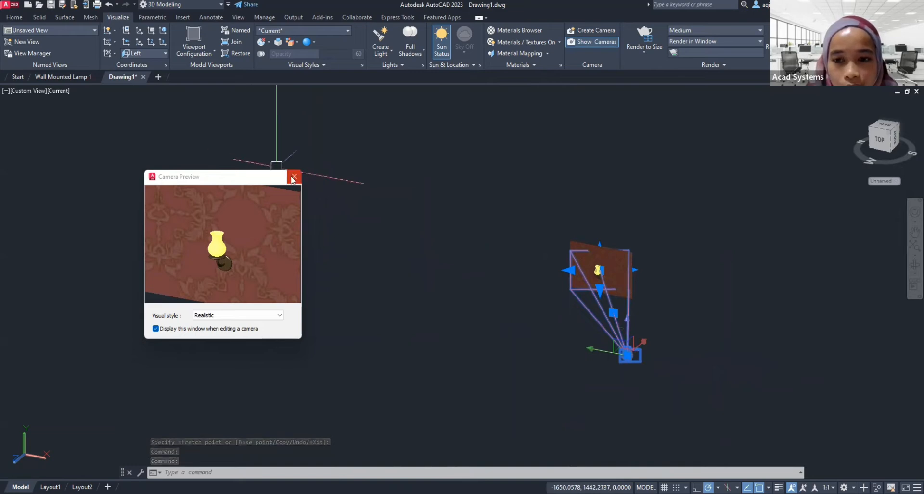
# Close the Camera Preview window and deselect the camera
pyautogui.click(293, 176)
pyautogui.click(632, 288)
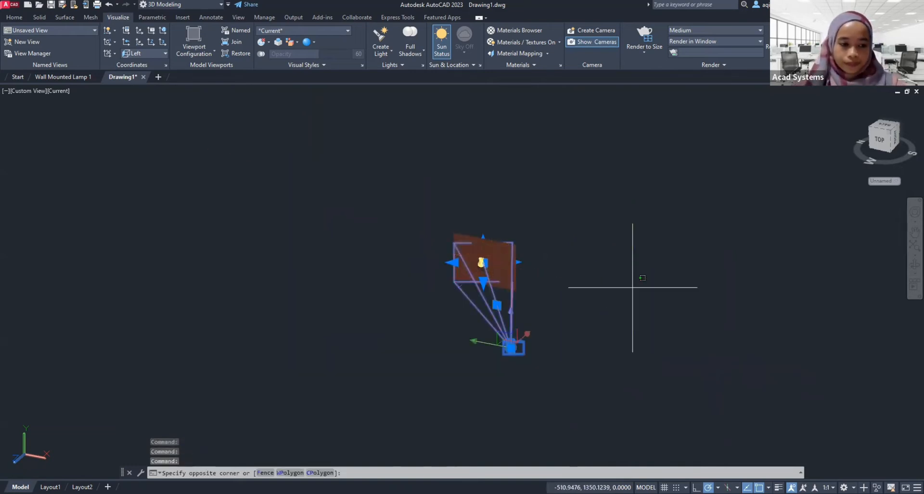
pyautogui.press('Escape')
pyautogui.press('Escape')
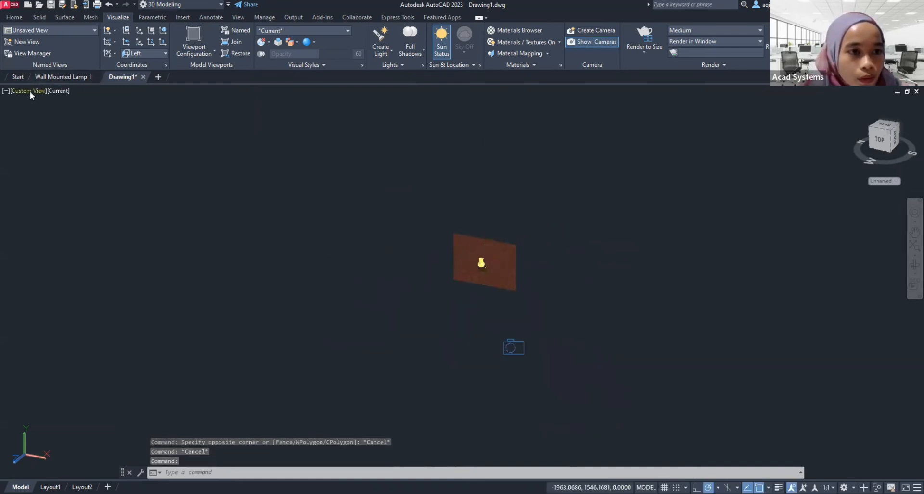
# Switch the viewport to the saved Camera1 view
pyautogui.click(68, 98)
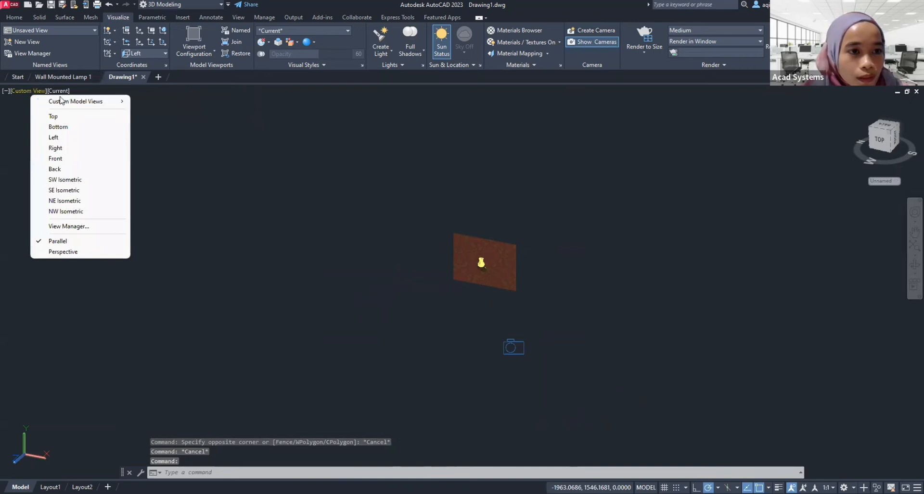
pyautogui.moveTo(87, 104)
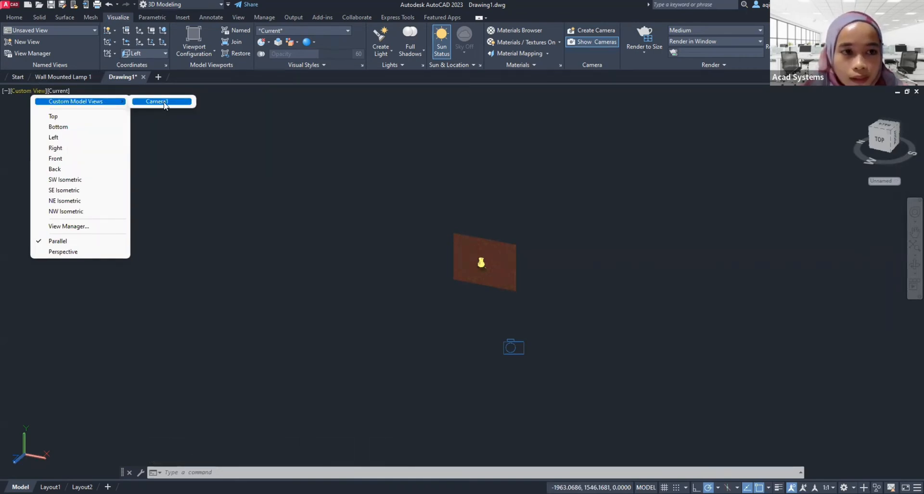
pyautogui.click(163, 102)
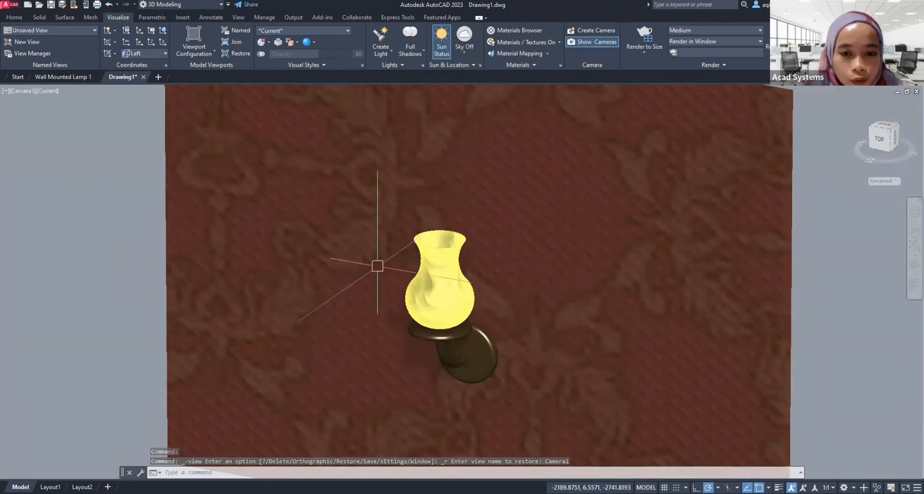
pyautogui.keyDown('shift'); pyautogui.moveTo(495, 305); pyautogui.dragTo(462, 281, button='middle'); pyautogui.keyUp('shift')
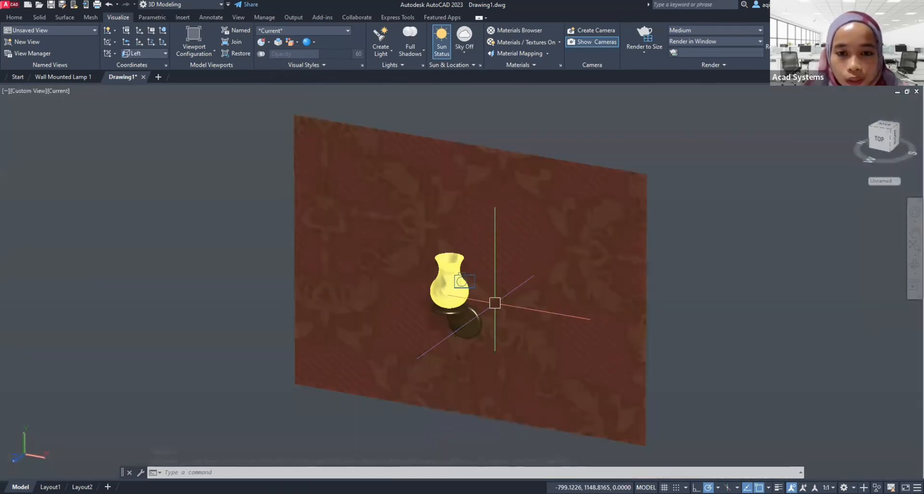
pyautogui.scroll(-4, 494, 303)
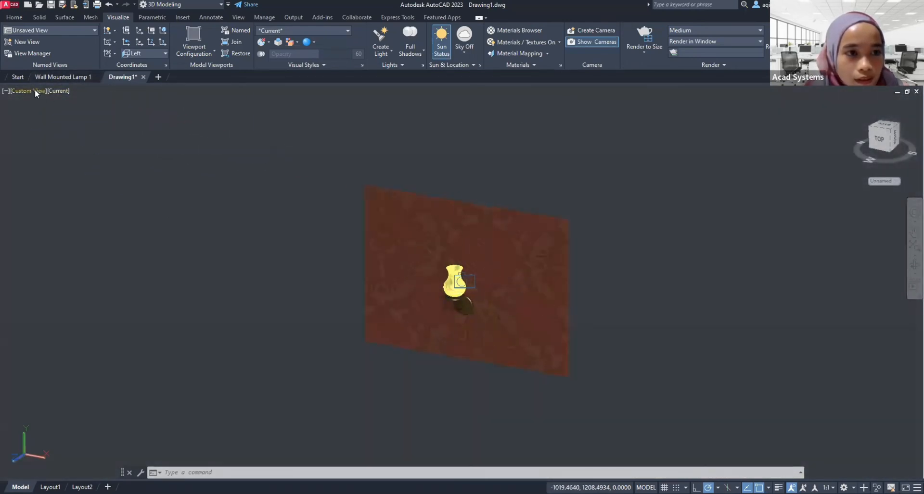
pyautogui.click(124, 101)
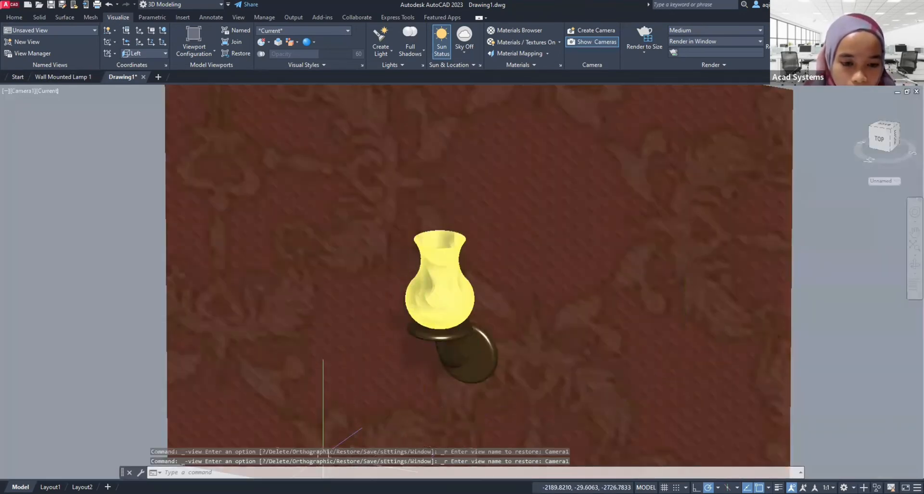
# Check the rendering techniques slide in PowerPoint, return to AutoCAD and set the render size to 1920 x 1080 px - Full HDTV
pyautogui.hotkey('alt', 'Tab')
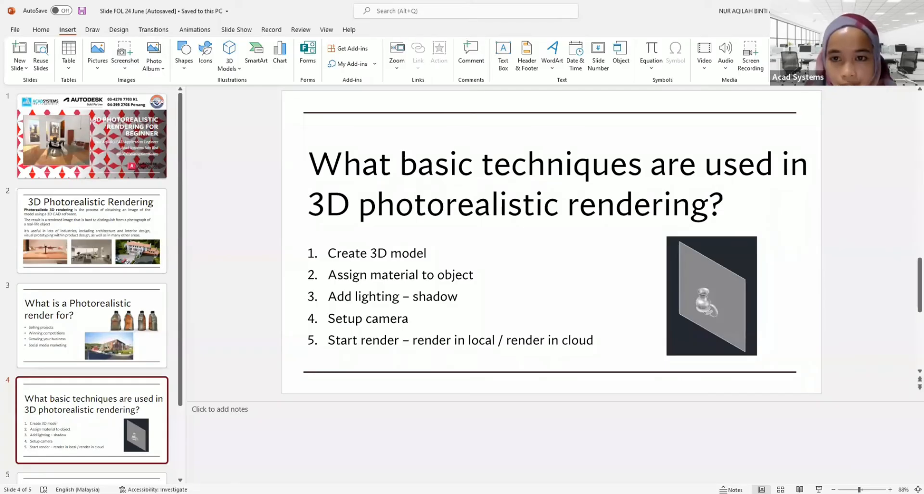
pyautogui.hotkey('alt', 'Tab')
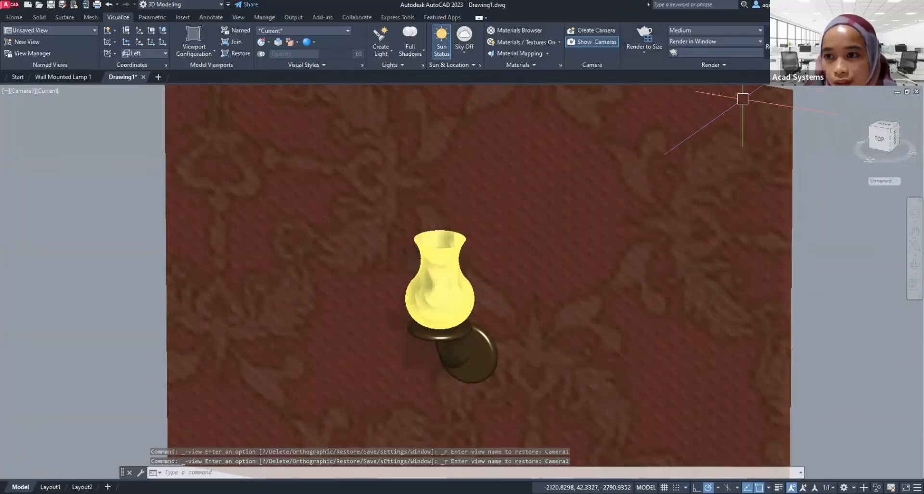
pyautogui.click(644, 56)
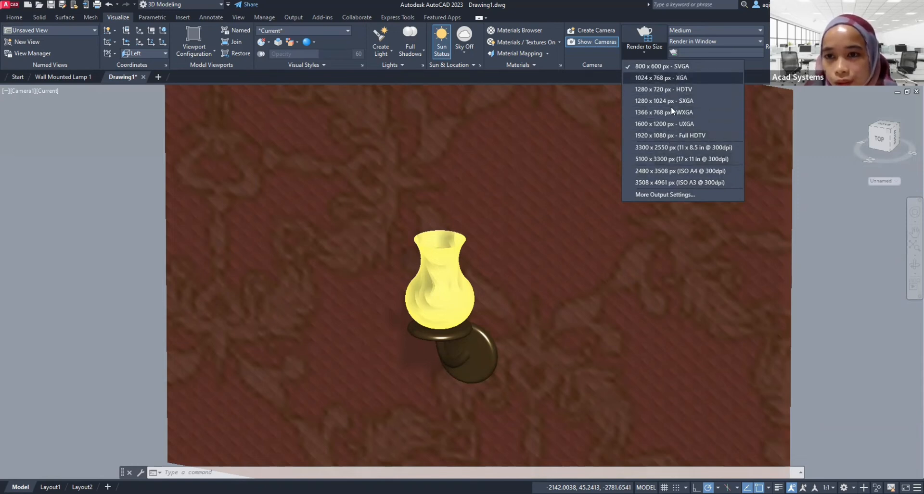
pyautogui.click(684, 137)
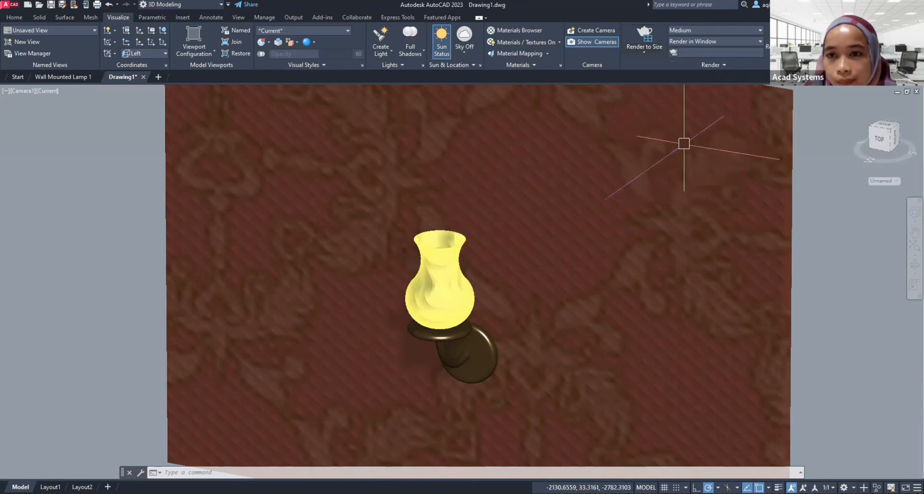
# Choose the Medium render quality preset and set the render destination to Window
pyautogui.click(712, 30)
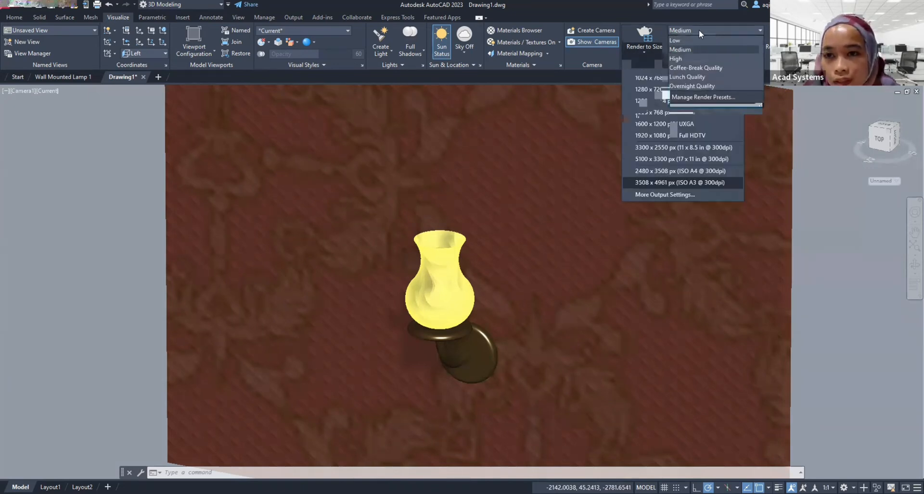
pyautogui.click(695, 29)
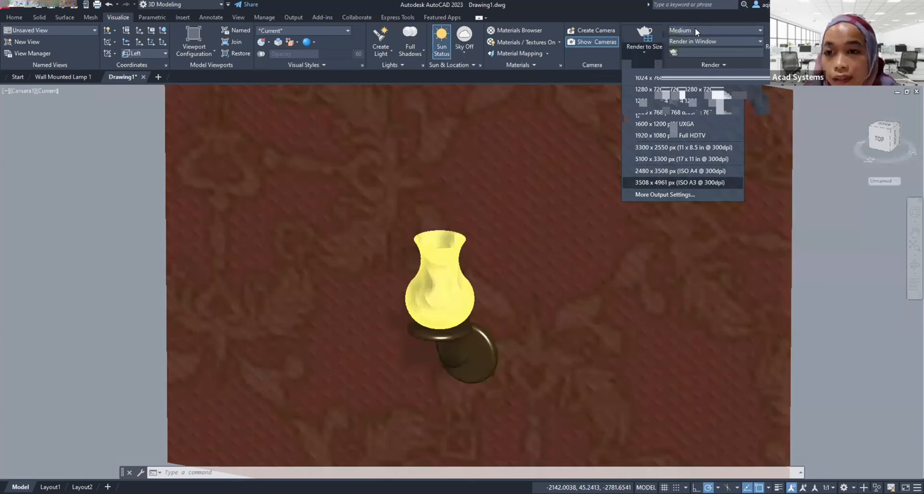
pyautogui.click(695, 31)
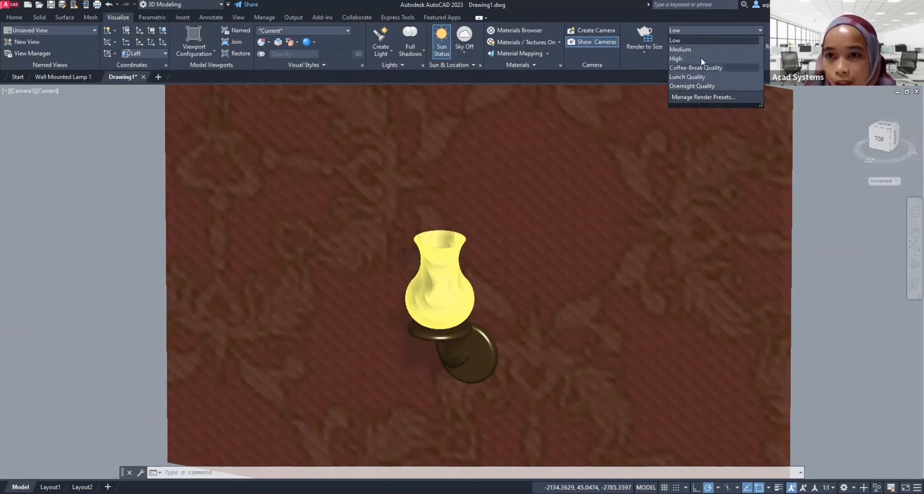
pyautogui.click(689, 49)
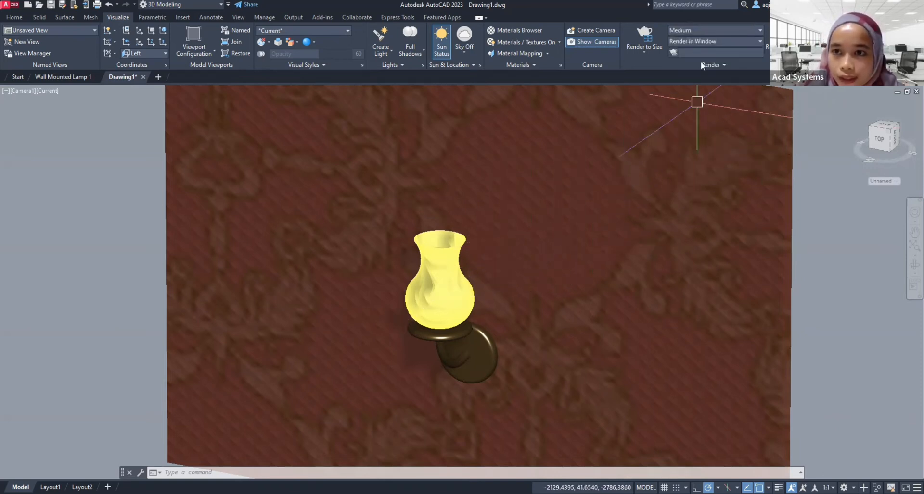
pyautogui.click(687, 39)
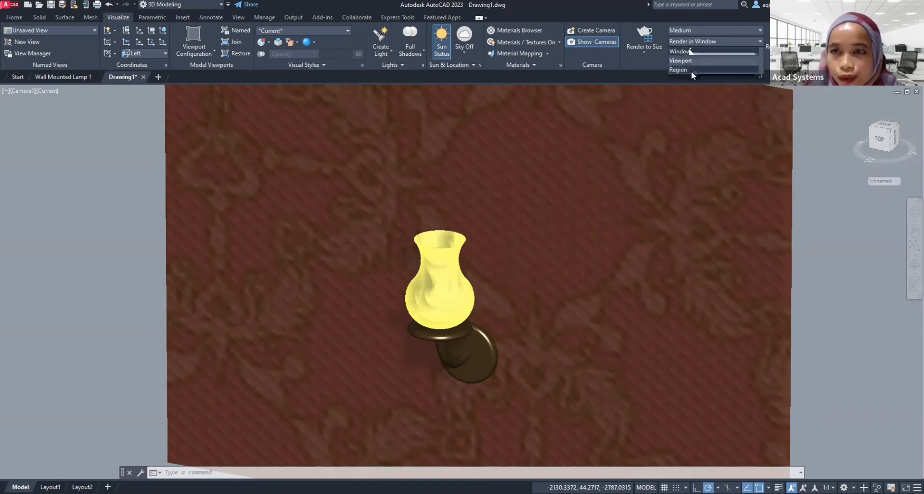
pyautogui.click(683, 50)
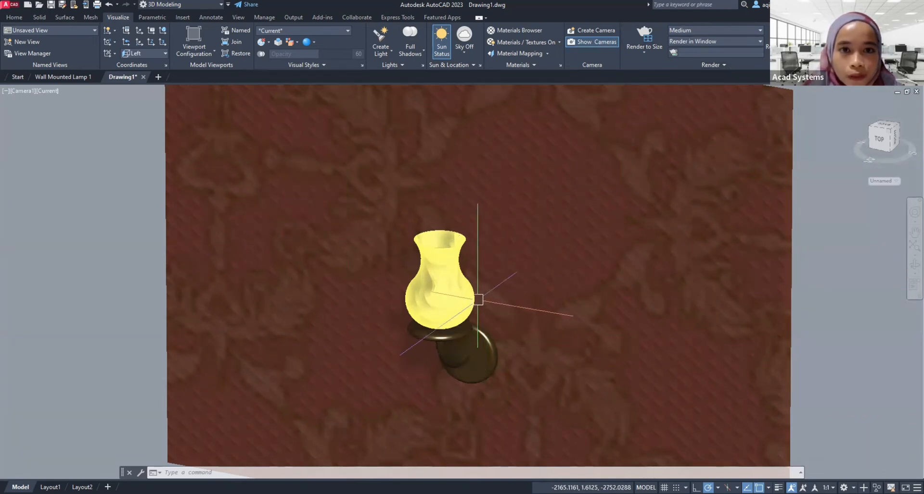
# Render the Camera1 view and choose PNG as the file format for saving the image
pyautogui.click(644, 31)
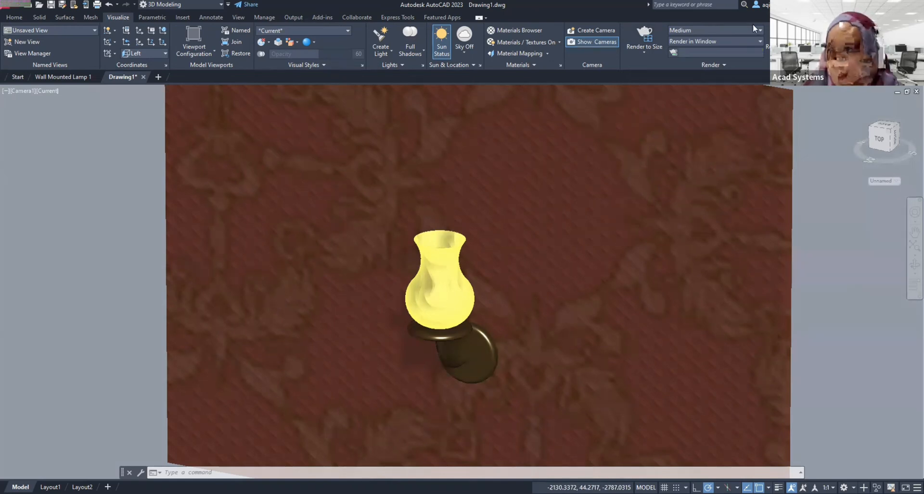
pyautogui.click(643, 31)
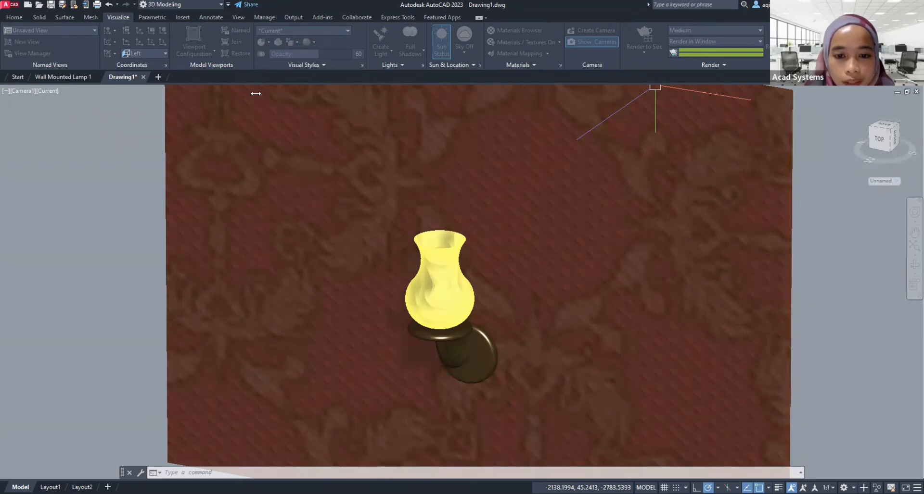
pyautogui.click(560, 343)
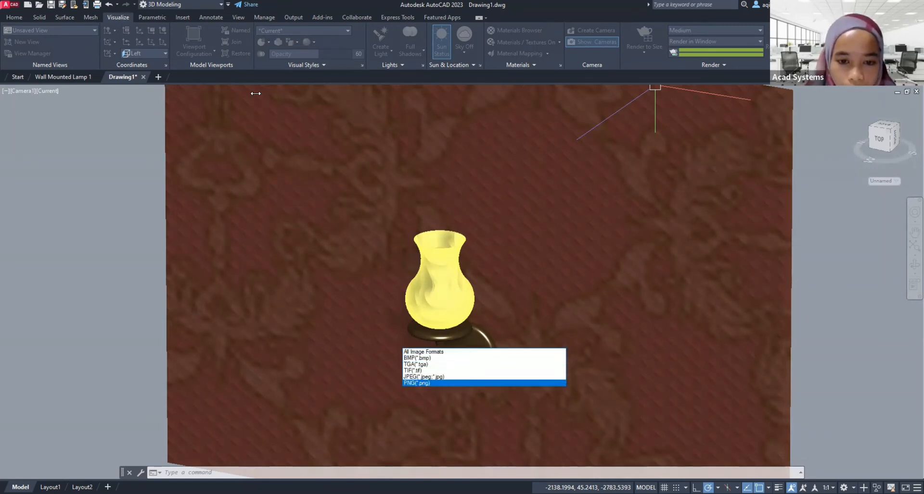
pyautogui.click(481, 384)
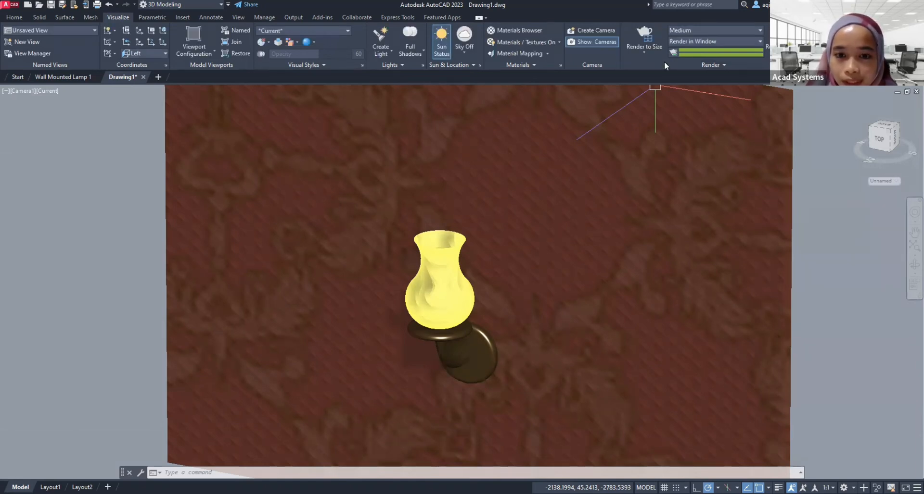
# Try to start an online render of the drawing and dismiss its save-changes dialog
pyautogui.scroll(-1, 612, 261)
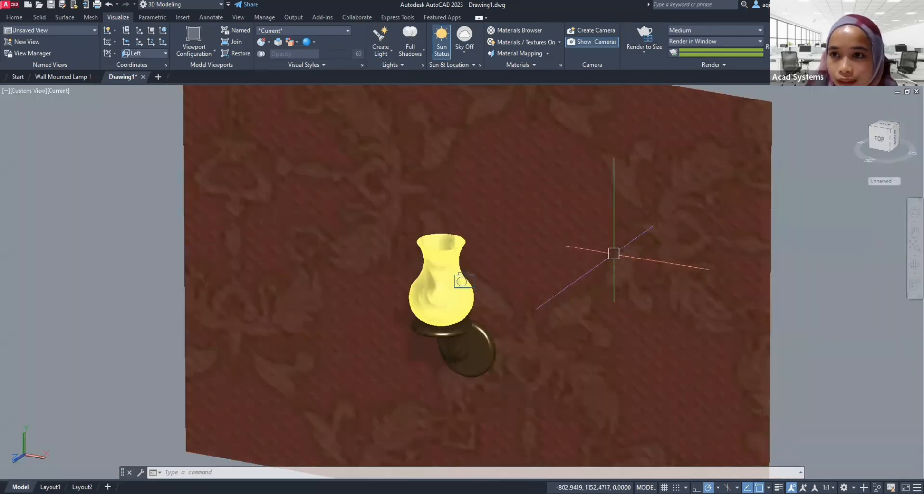
pyautogui.scroll(-2, 613, 253)
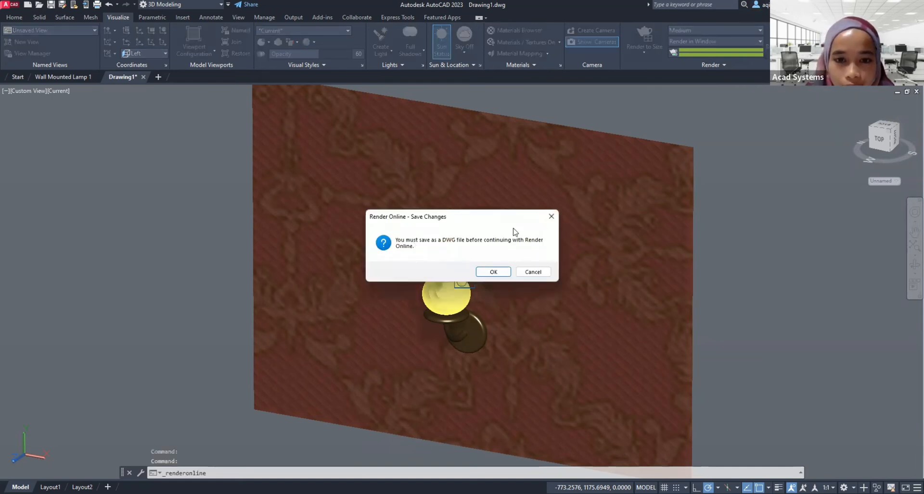
pyautogui.click(550, 218)
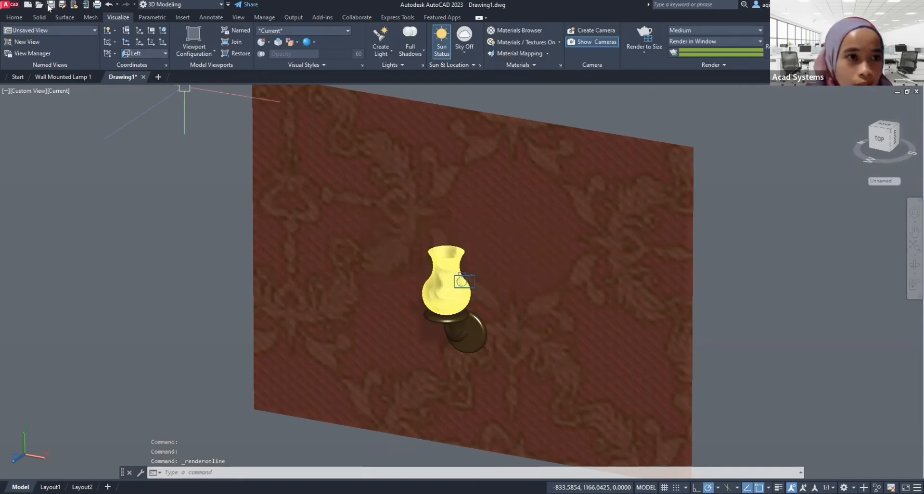
# Save the drawing as Drawing1.dwg in the 24 May 2022 folder and start a cloud rendering of the Camera1 view
pyautogui.hotkey('ctrl', 's')
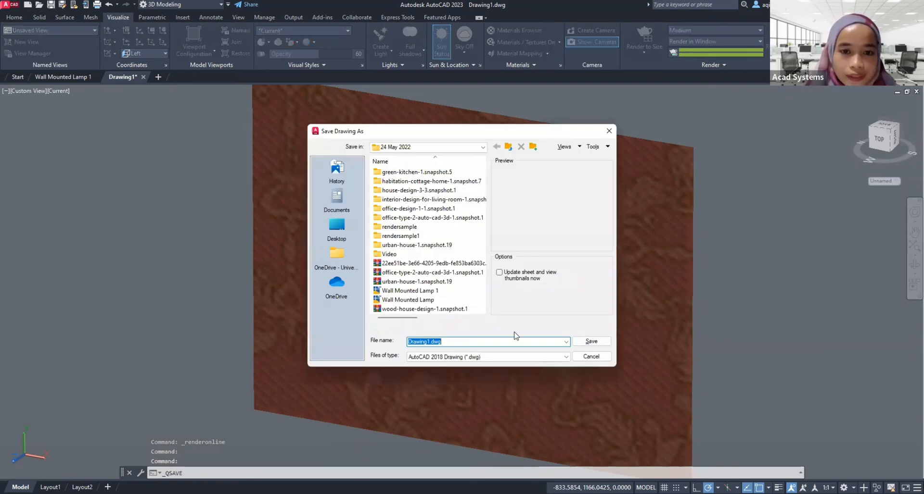
pyautogui.click(581, 346)
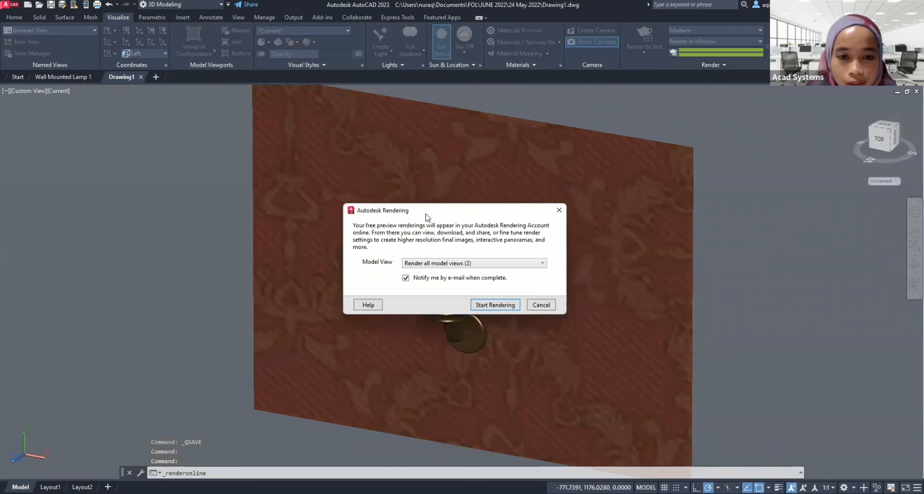
pyautogui.click(469, 264)
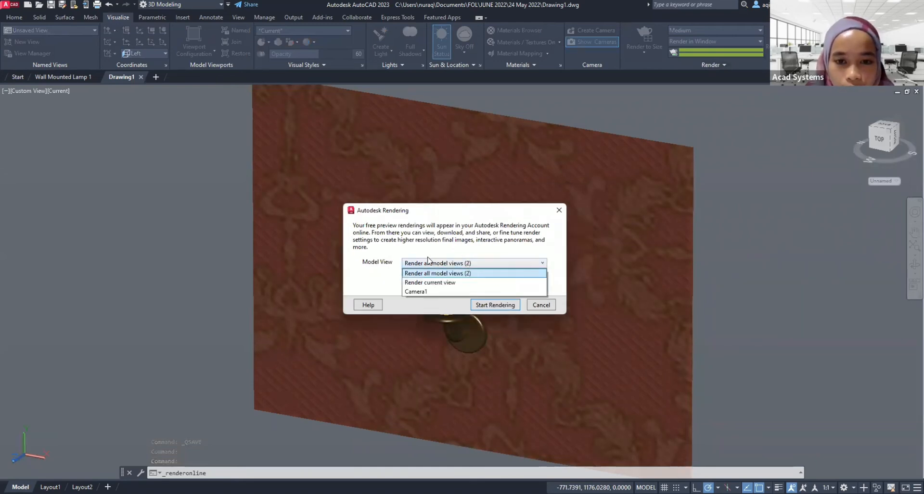
pyautogui.click(435, 292)
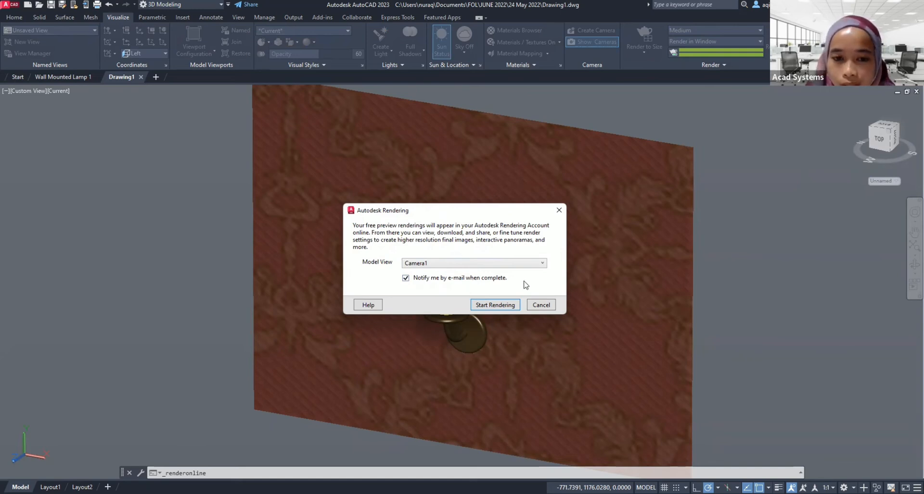
pyautogui.click(491, 306)
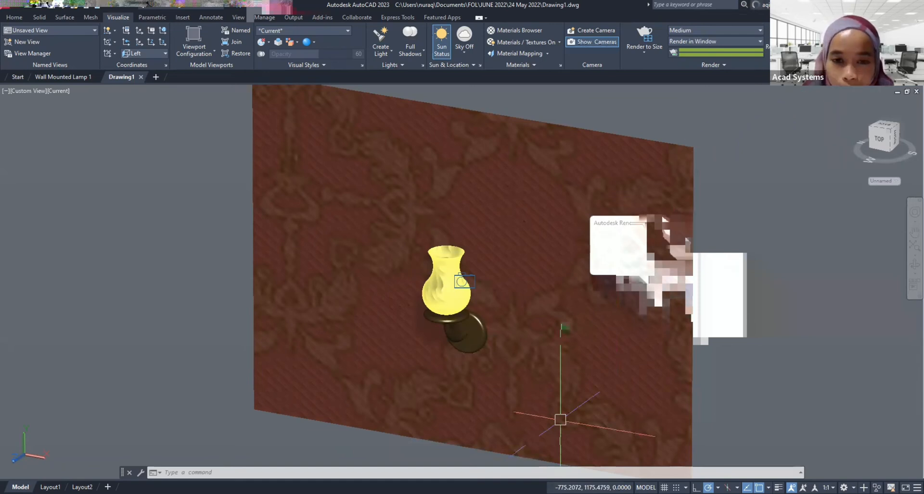
# Switch to Outlook and read the latest Autodesk Rendering e-mail, including its sign-in link and image preview
pyautogui.moveTo(539, 216); pyautogui.dragTo(526, 218, button='middle')
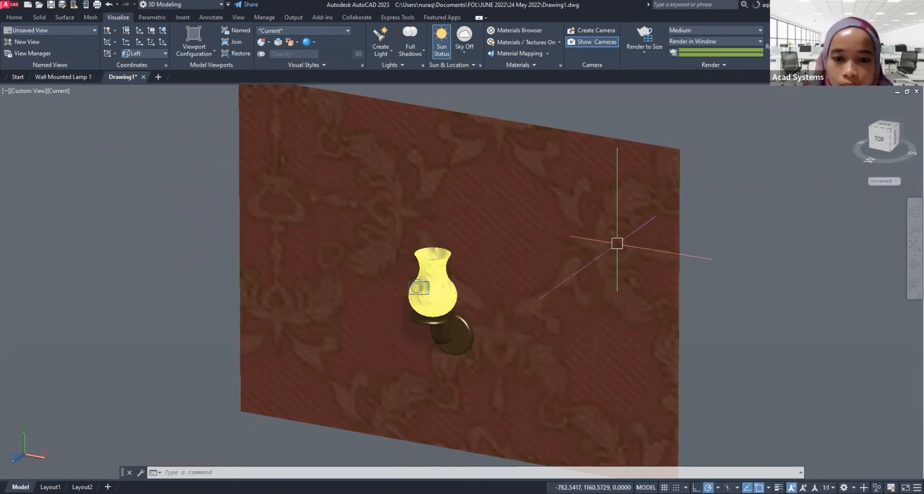
pyautogui.moveTo(436, 290); pyautogui.dragTo(443, 290, button='middle')
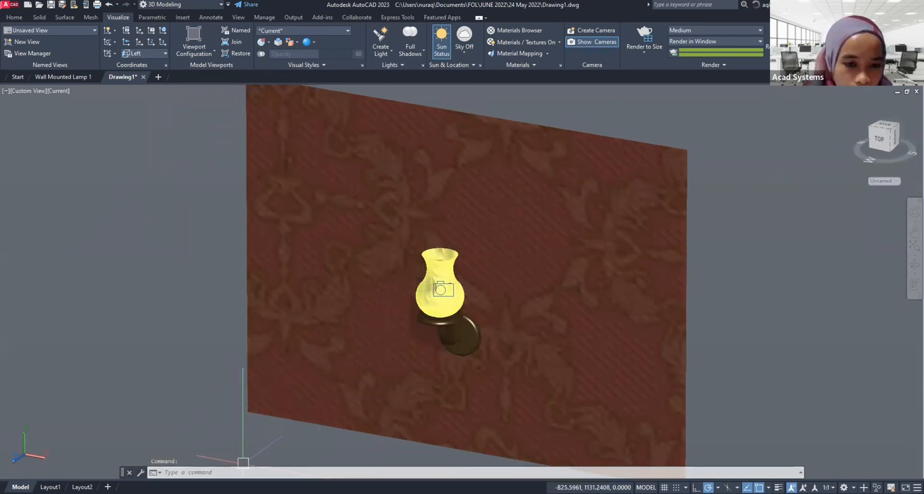
pyautogui.hotkey('alt', 'Tab')
pyautogui.click(235, 221)
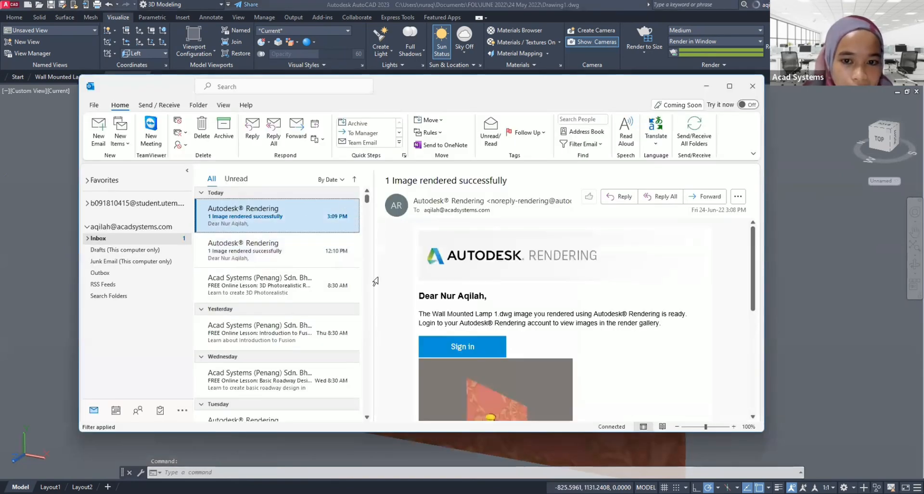
pyautogui.scroll(-1, 460, 213)
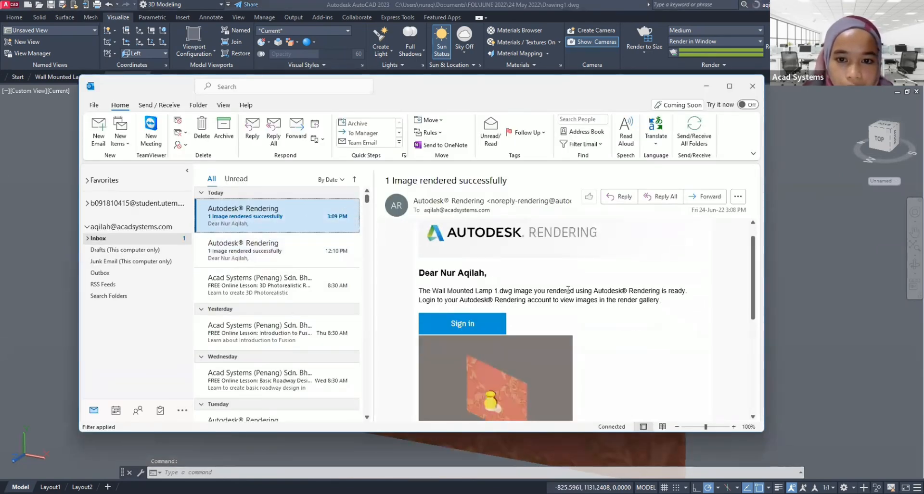
pyautogui.scroll(-1, 568, 291)
pyautogui.scroll(2, 496, 337)
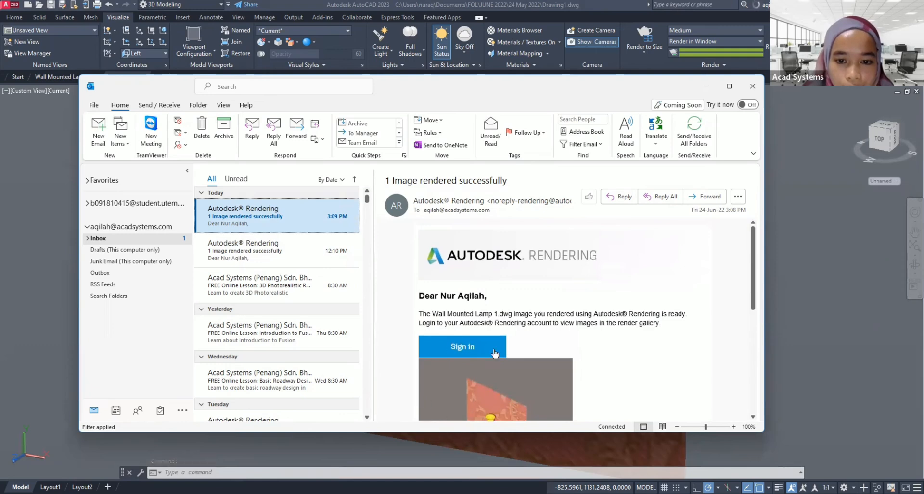
pyautogui.scroll(-5, 494, 354)
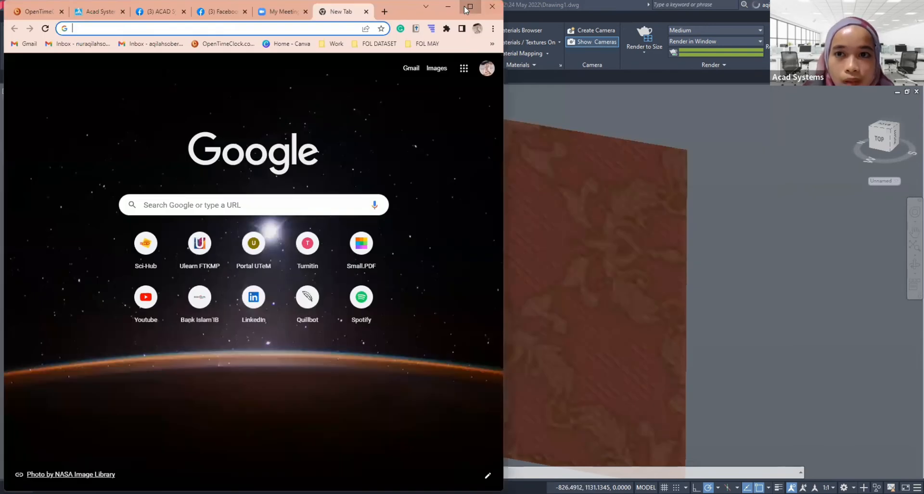
# Switch to a maximized Chrome window and search Google for "autodesk rendering"
pyautogui.click(464, 7)
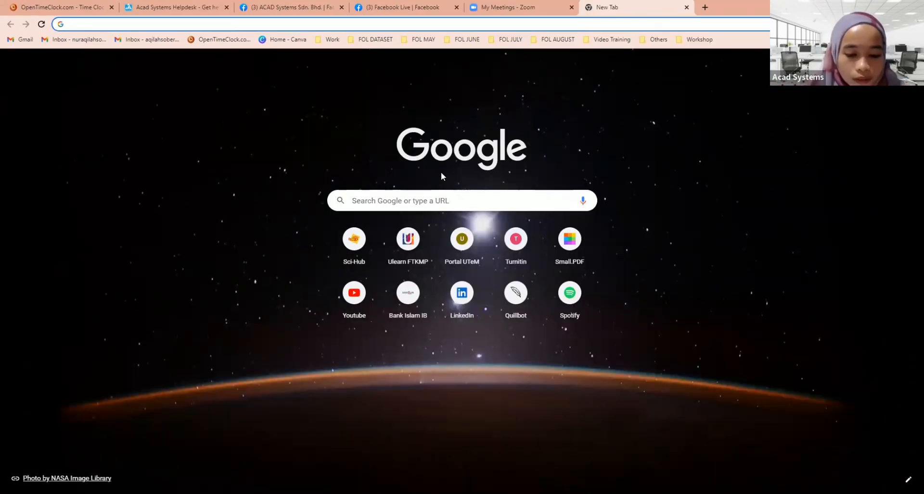
pyautogui.write('aut')
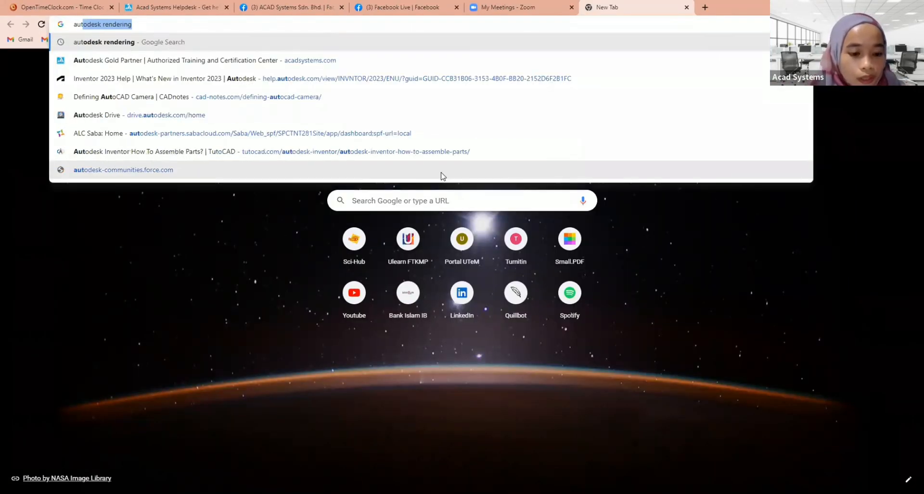
pyautogui.write('odesk rende')
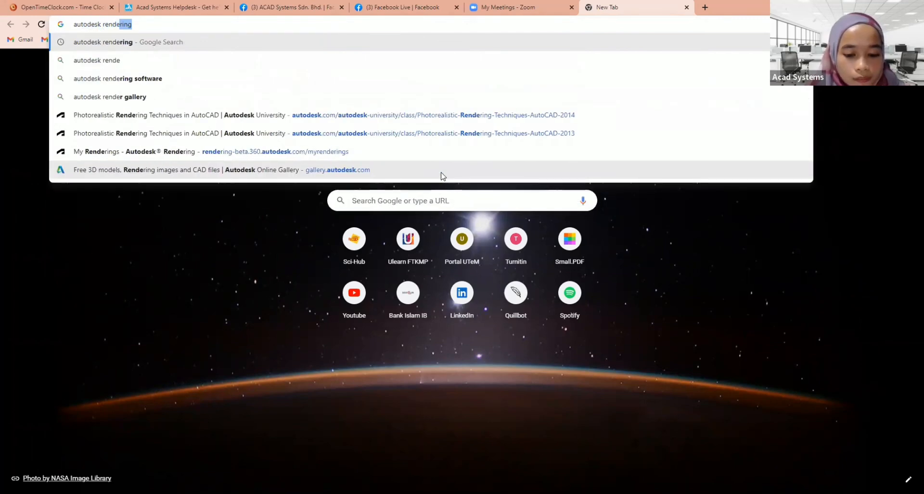
pyautogui.write('ring')
pyautogui.press('Return')
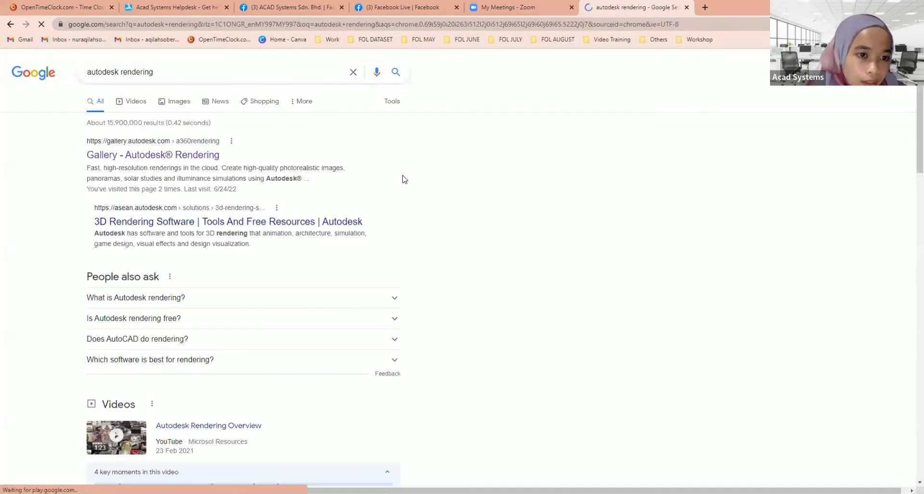
# Open the Autodesk Rendering gallery site from the search results and view the Drawing1.dwg project in My Renderings
pyautogui.click(129, 161)
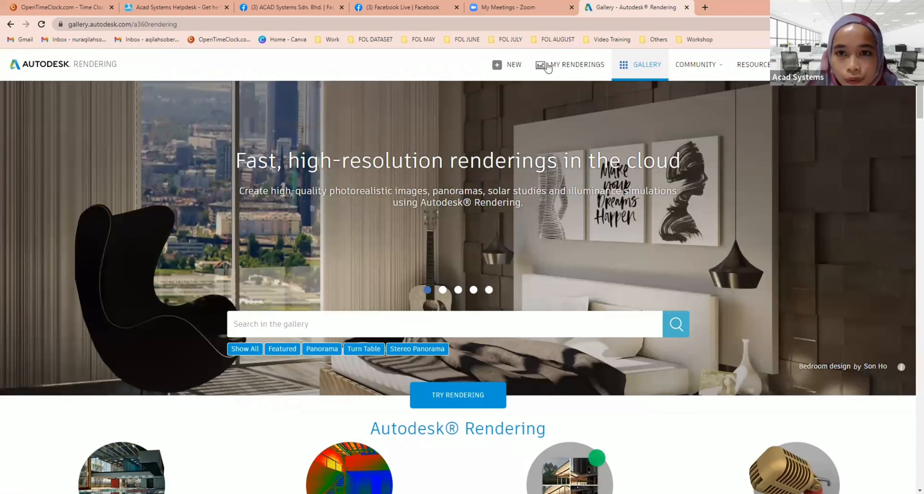
pyautogui.click(567, 67)
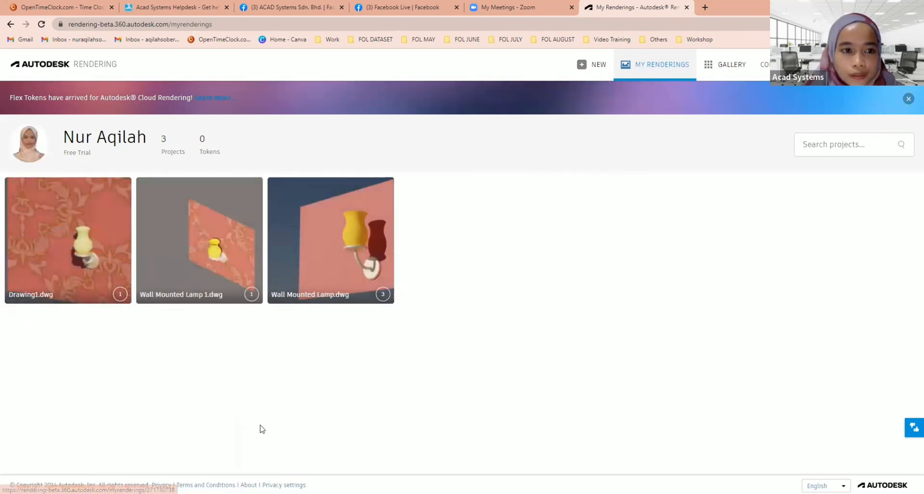
pyautogui.moveTo(49, 249)
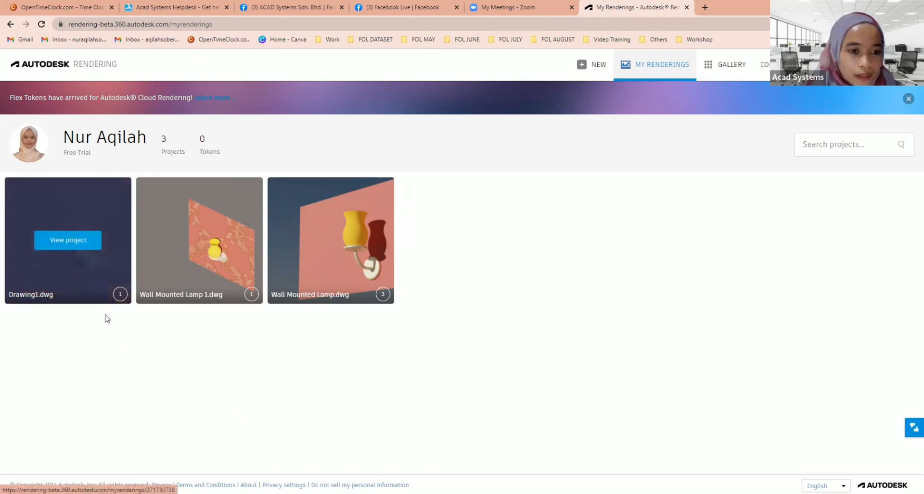
pyautogui.click(200, 210)
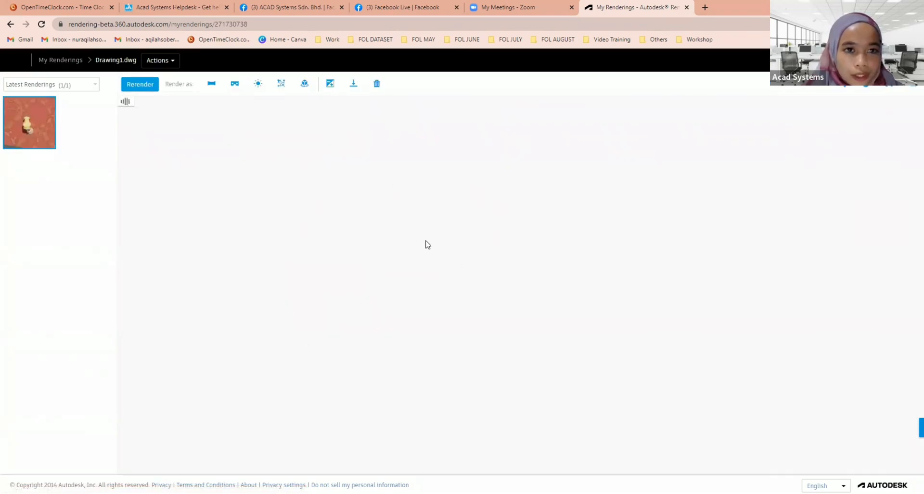
# Review the download formats offered for the cloud-rendered lamp image and switch back to the AutoCAD drawing
pyautogui.click(354, 84)
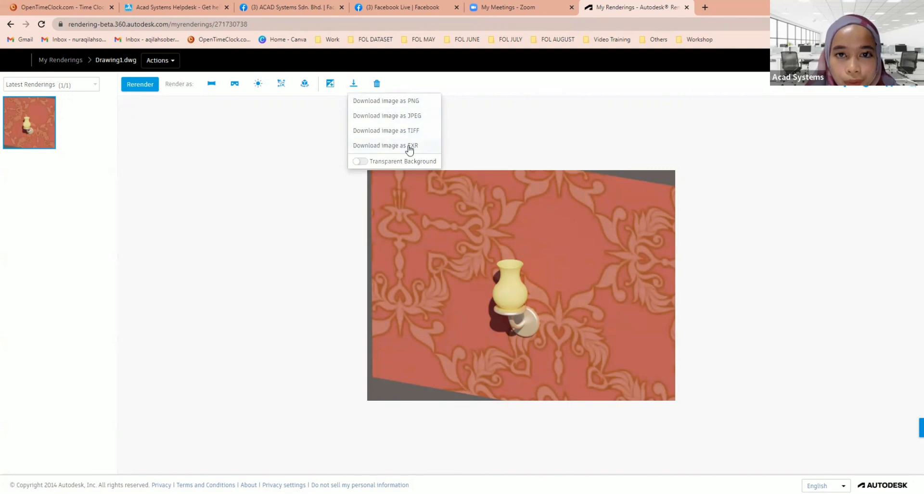
pyautogui.click(477, 106)
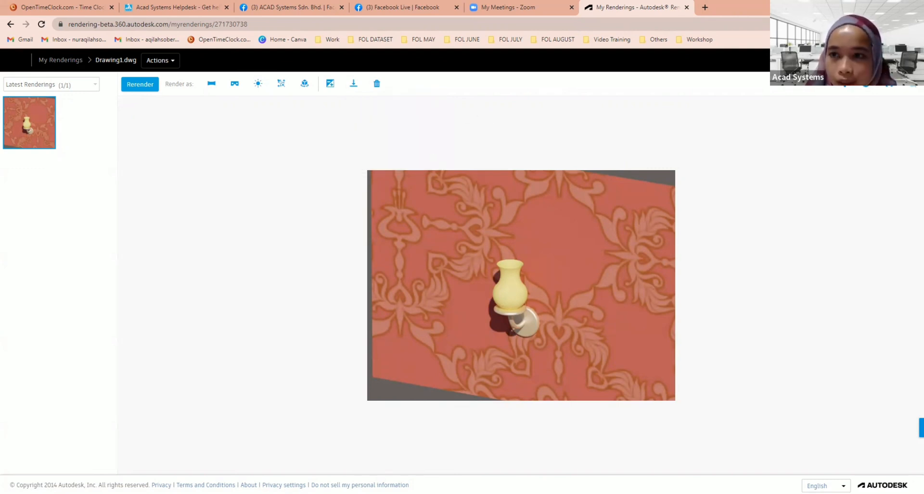
pyautogui.click(857, 7)
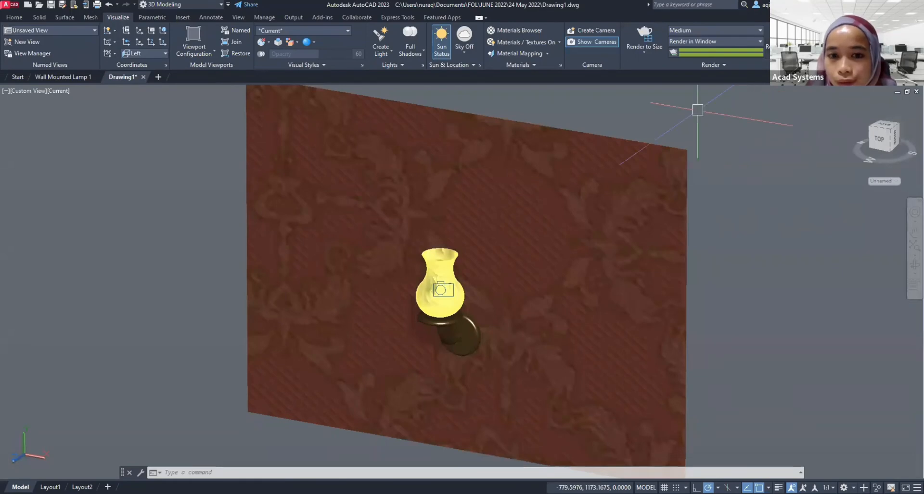
pyautogui.moveTo(553, 231)
pyautogui.mouseDown(button='middle')
pyautogui.moveTo(515, 235)
pyautogui.moveTo(540, 237)
pyautogui.mouseUp(button='middle')
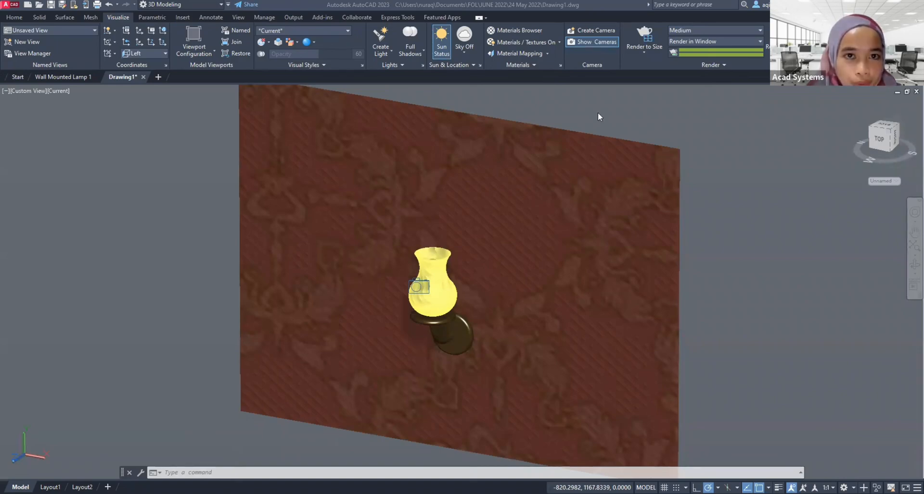
# Switch to Chrome and open the acadsystems.com website in a new tab
pyautogui.hotkey('alt', 'Tab')
pyautogui.click(703, 7)
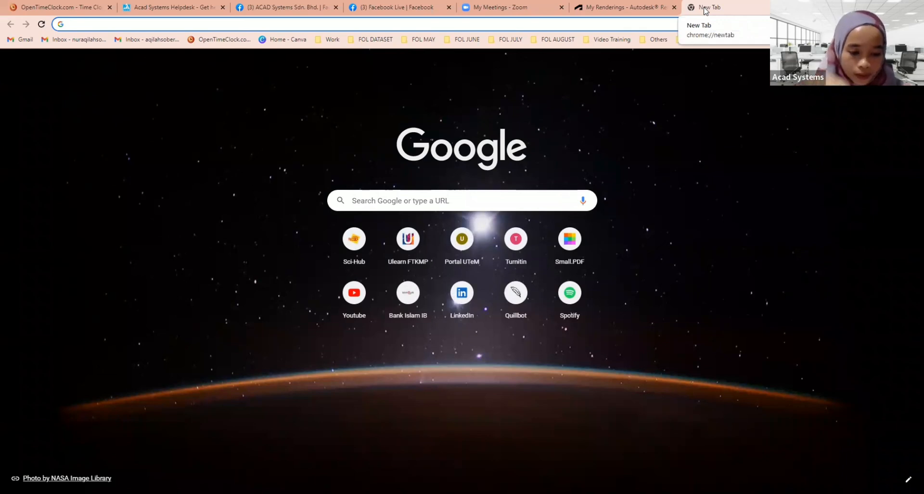
pyautogui.write('ac')
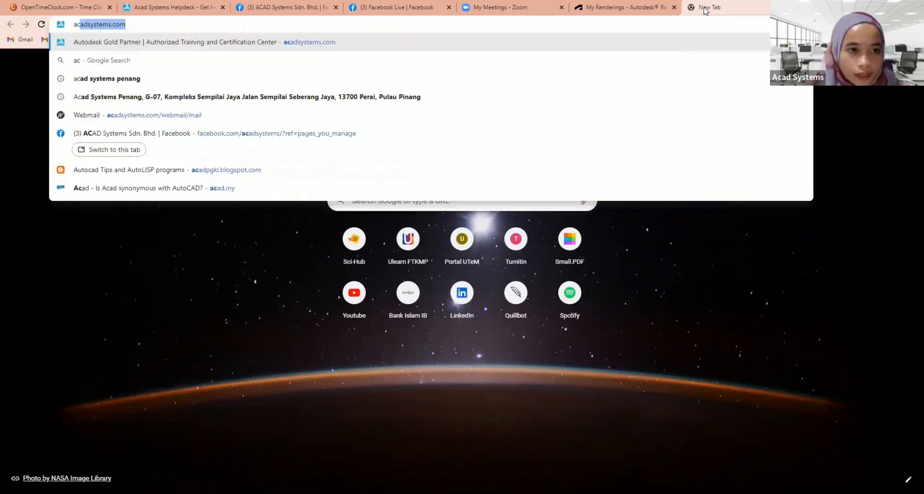
pyautogui.write('adsystem.')
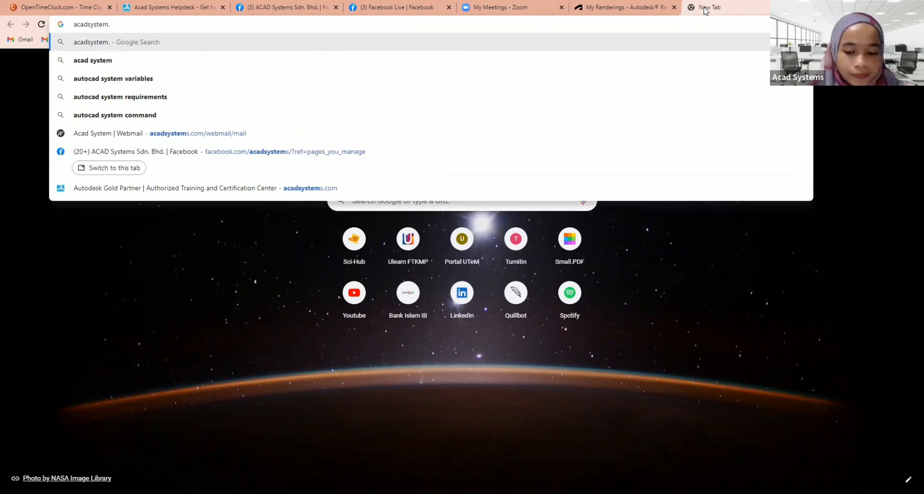
pyautogui.press('BackSpace')
pyautogui.write('s.com')
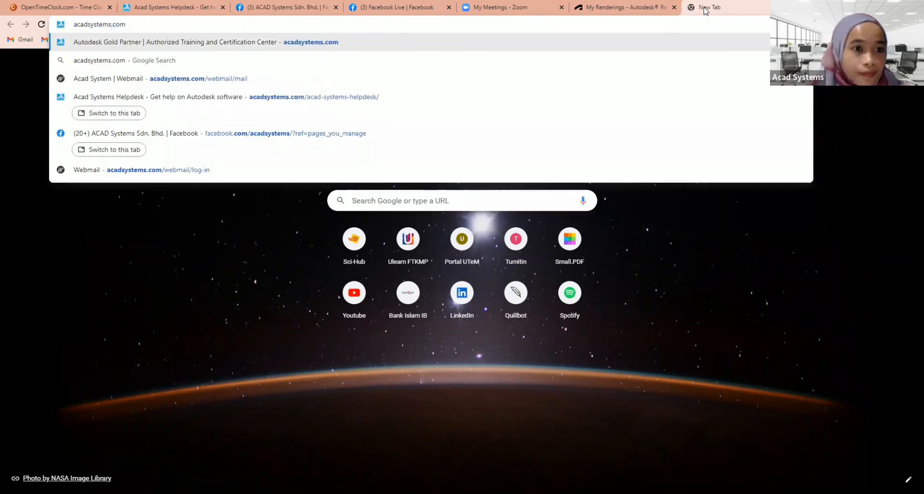
pyautogui.press('Return')
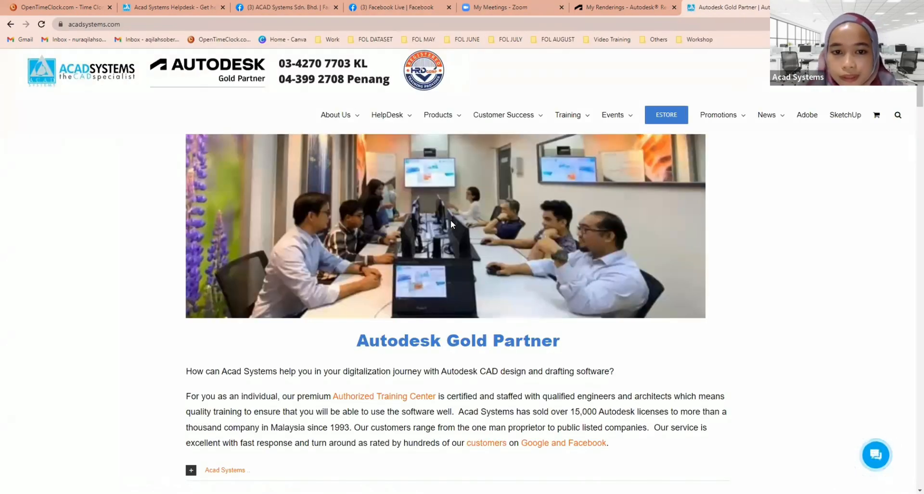
# Look through the Acad Systems home page, from the Autodesk Gold Partner introduction to the Latest Autodesk Promotions & News section
pyautogui.scroll(-2, 155, 296)
pyautogui.scroll(-3, 155, 299)
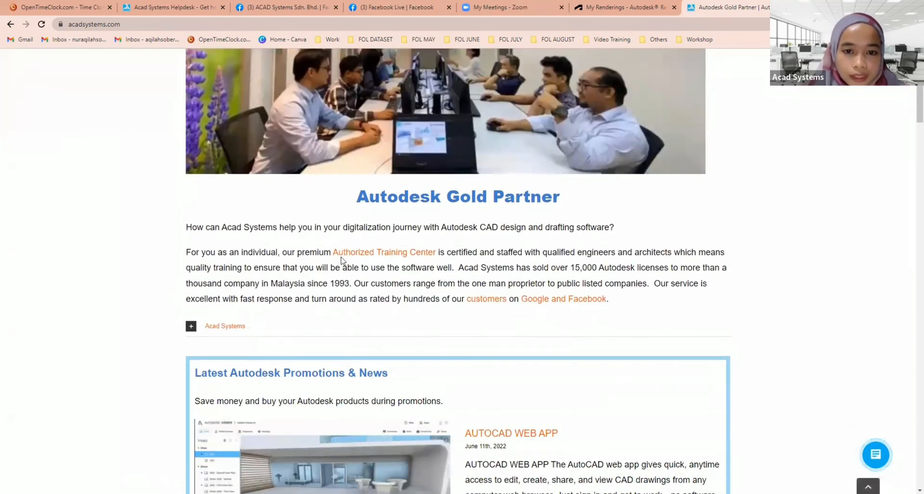
pyautogui.scroll(2, 155, 300)
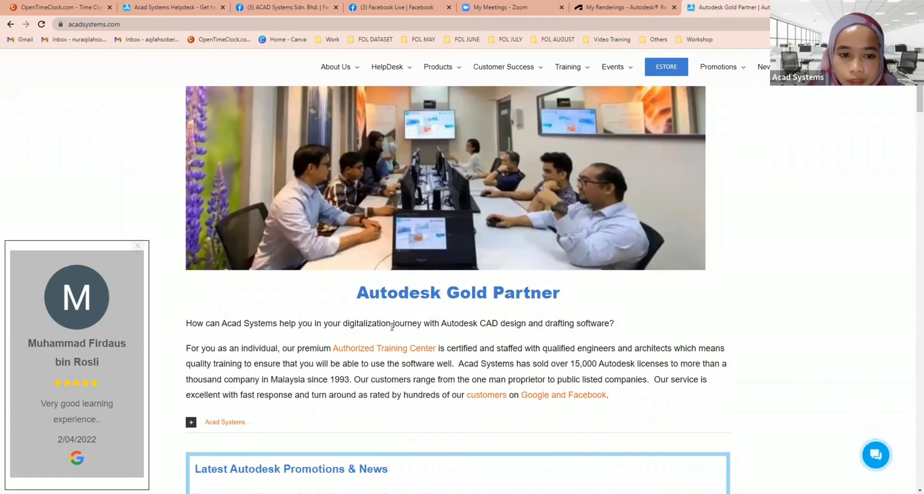
pyautogui.scroll(-1, 549, 313)
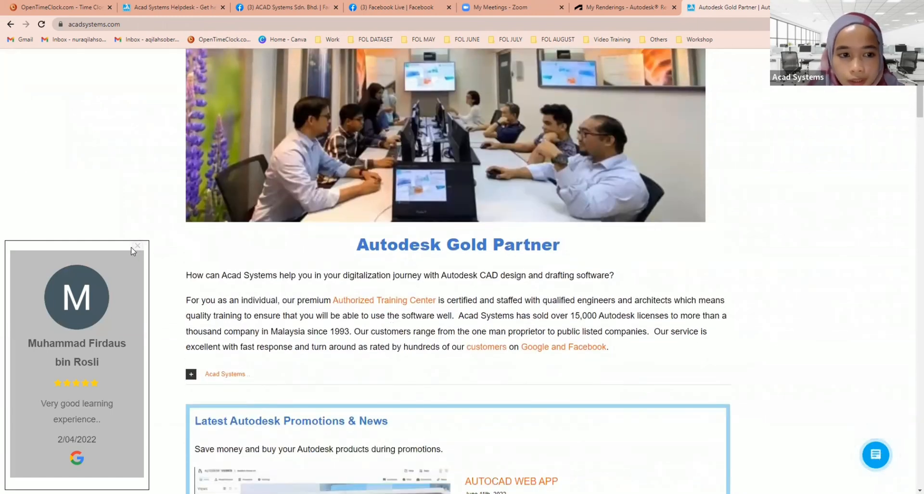
pyautogui.scroll(-2, 542, 350)
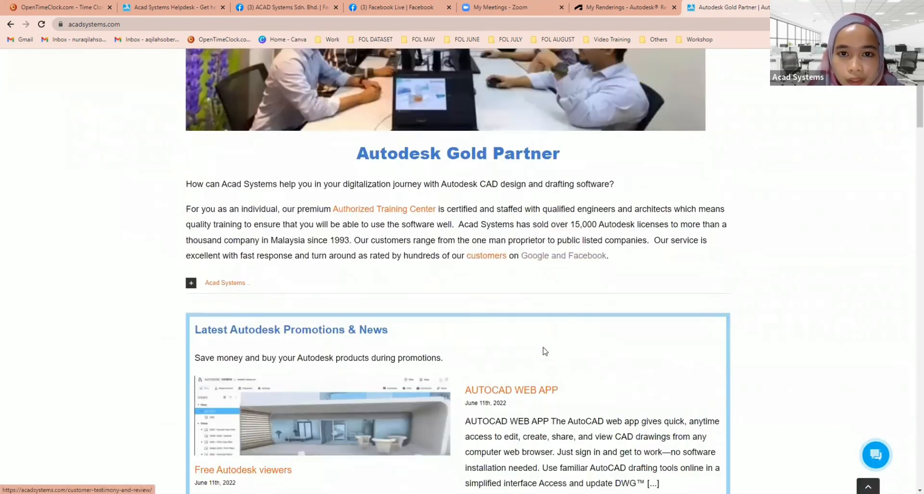
pyautogui.scroll(4, 529, 288)
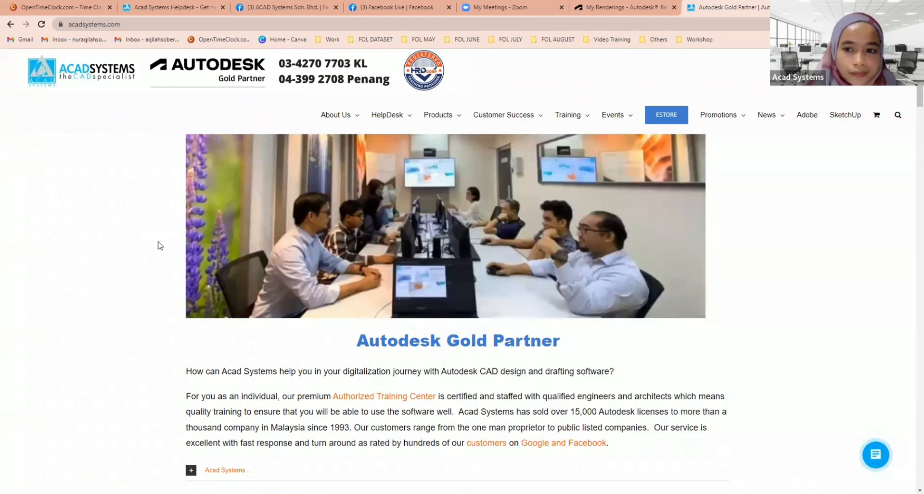
pyautogui.scroll(-6, 159, 245)
pyautogui.scroll(-3, 159, 245)
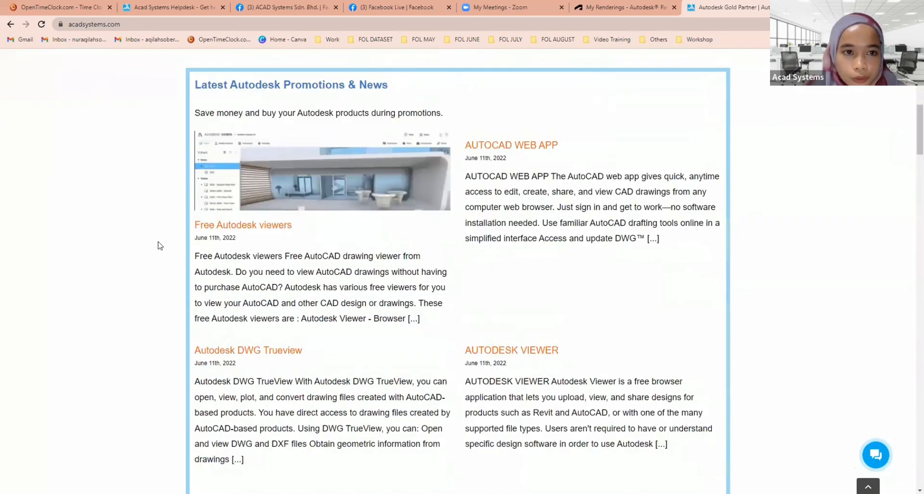
pyautogui.scroll(2, 159, 245)
pyautogui.scroll(-2, 118, 252)
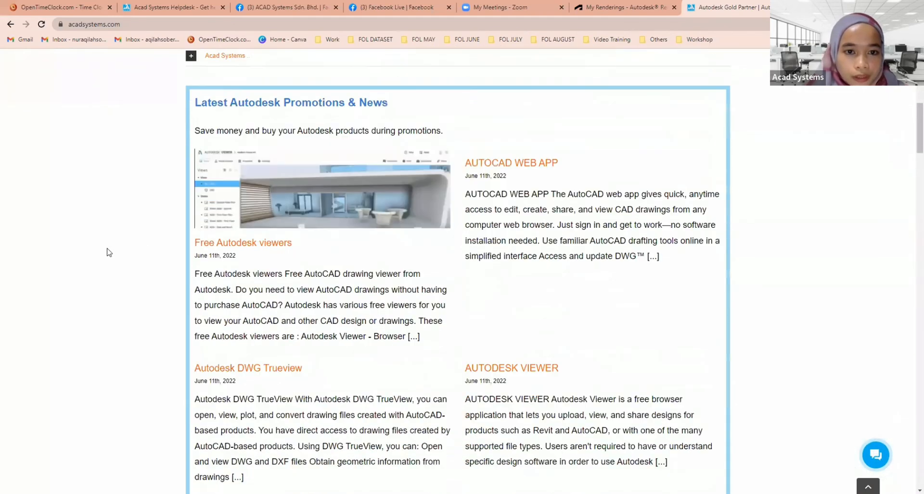
# Look through the home page's Latest Autodesk Online Lessons, Workshops, Webinars section and open the Hatching in AutoCAD event
pyautogui.scroll(-17, 111, 253)
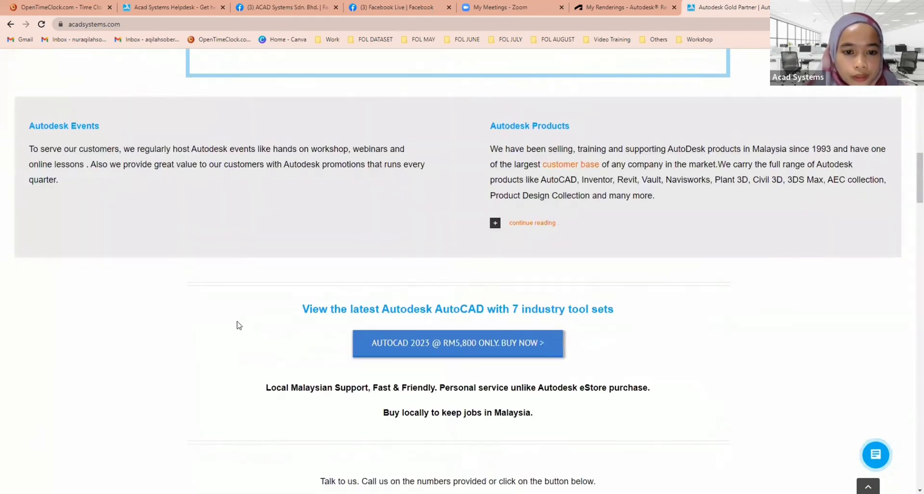
pyautogui.scroll(-4, 239, 311)
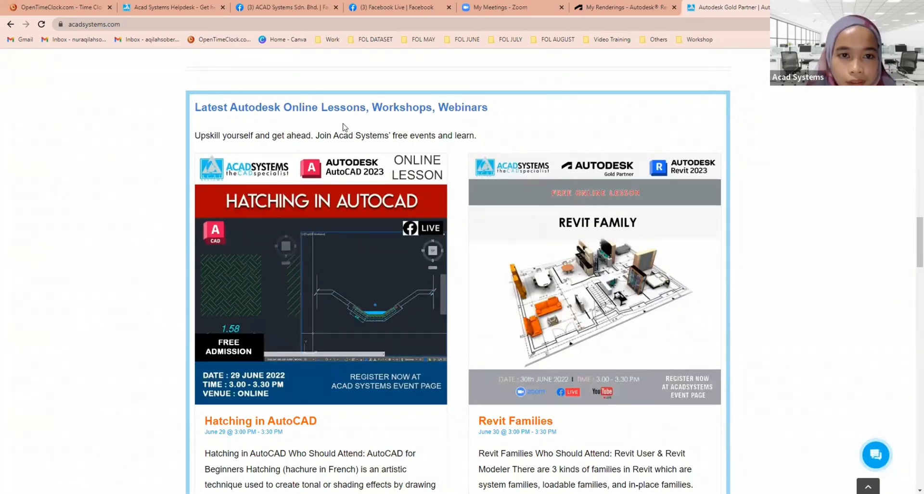
pyautogui.scroll(-1, 376, 256)
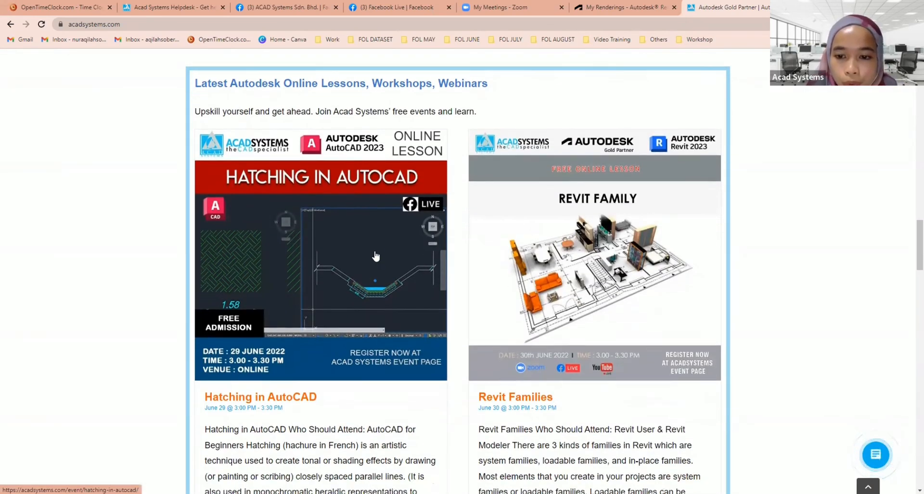
pyautogui.scroll(-1, 370, 329)
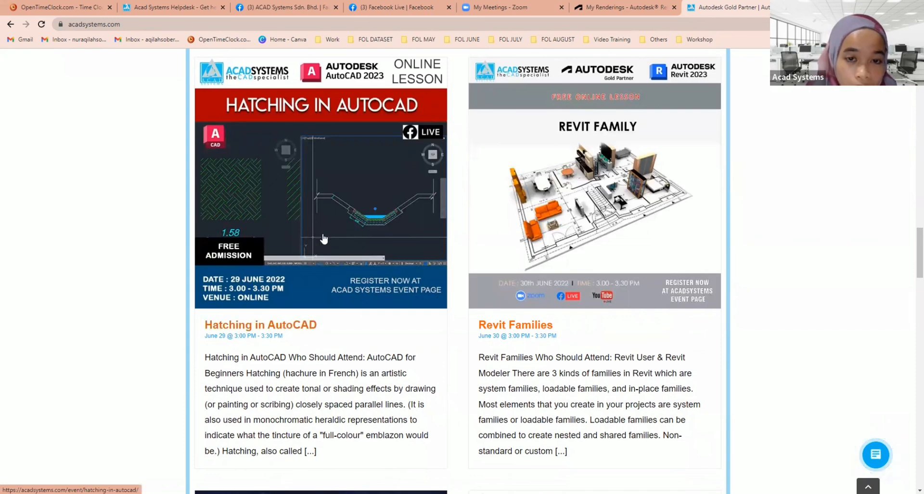
pyautogui.scroll(1, 299, 197)
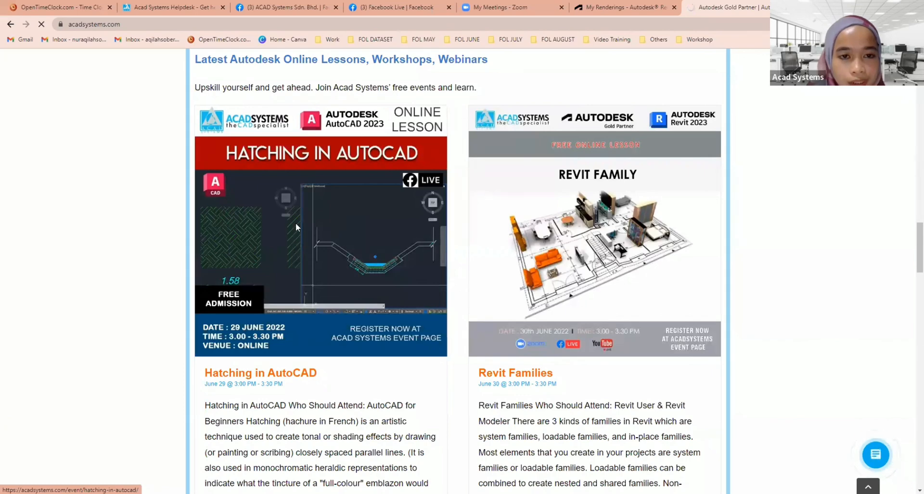
# Review the Hatching in AutoCAD event page and its RSVP option, and return to the Acad Systems home page
pyautogui.scroll(-3, 349, 284)
pyautogui.scroll(-3, 348, 284)
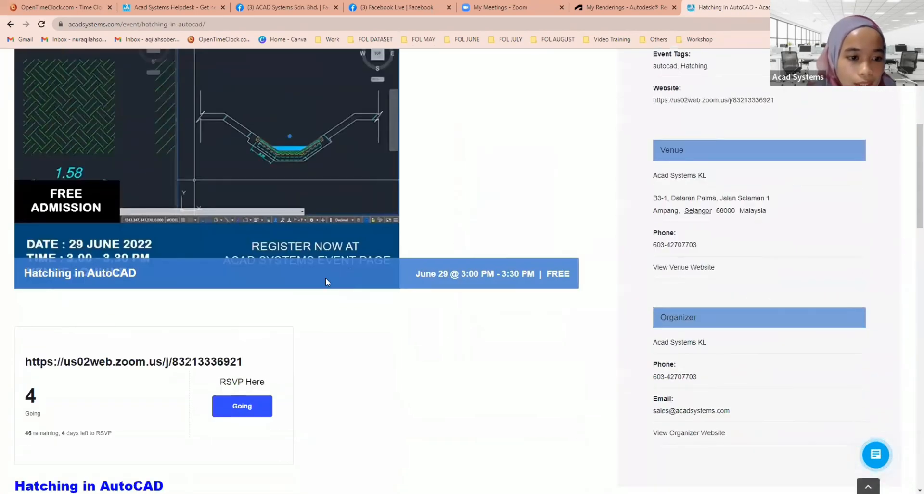
pyautogui.click(246, 405)
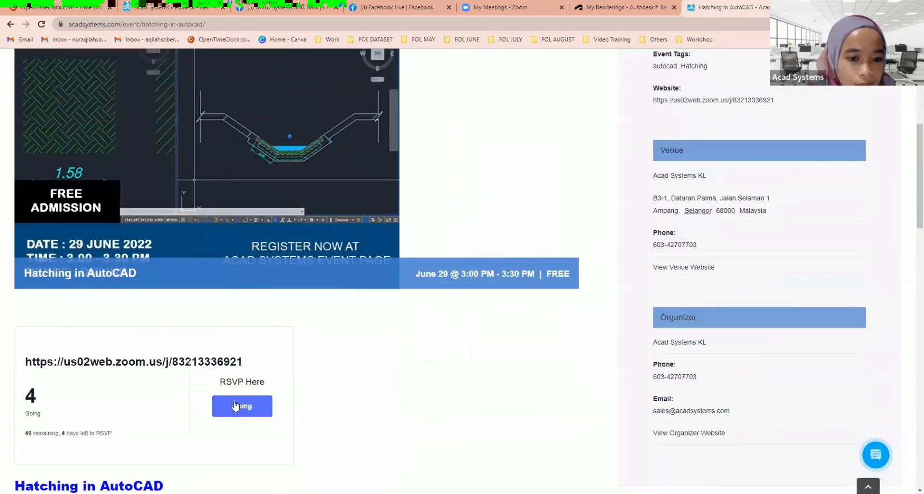
pyautogui.scroll(3, 288, 389)
pyautogui.scroll(2, 287, 385)
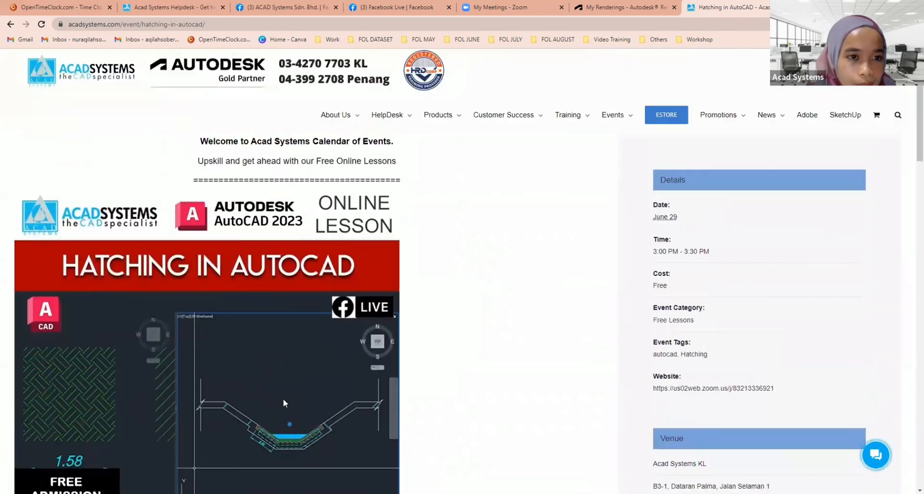
pyautogui.click(77, 80)
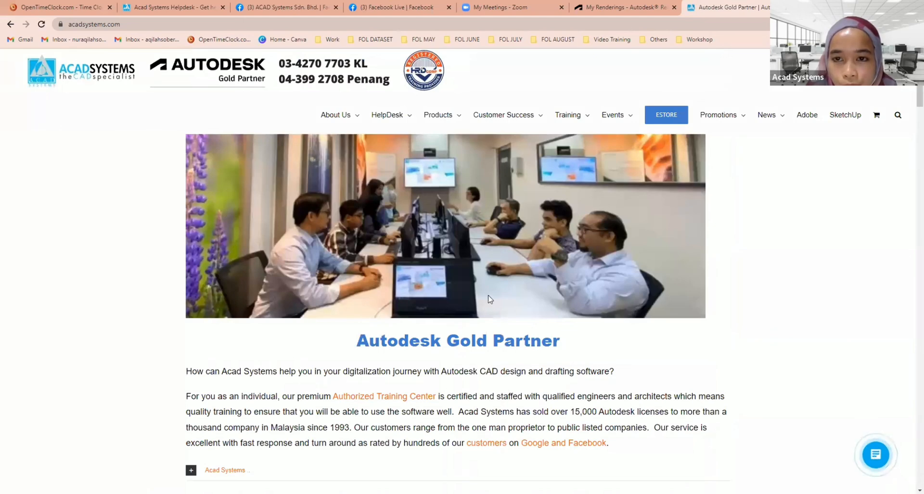
# Look through the home page's promotions, upcoming lessons and training schedule, and open the Acad Systems YouTube channel from the footer
pyautogui.moveTo(580, 116)
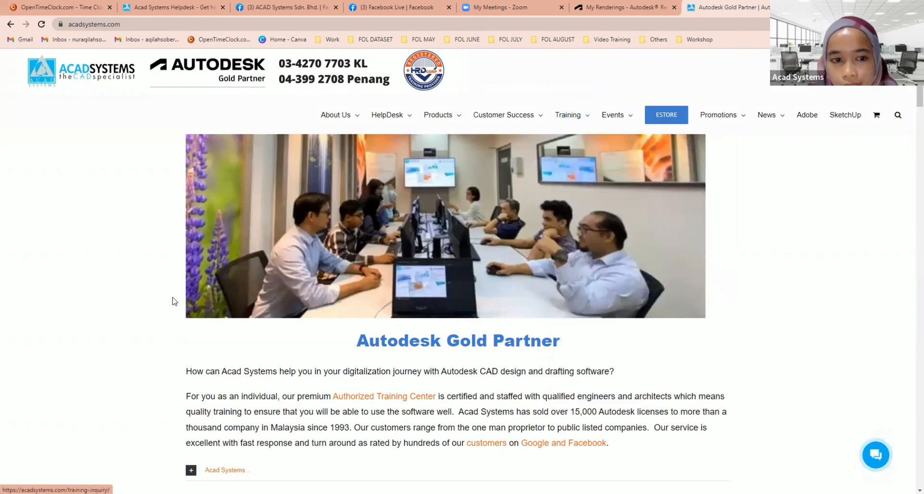
pyautogui.scroll(-6, 139, 269)
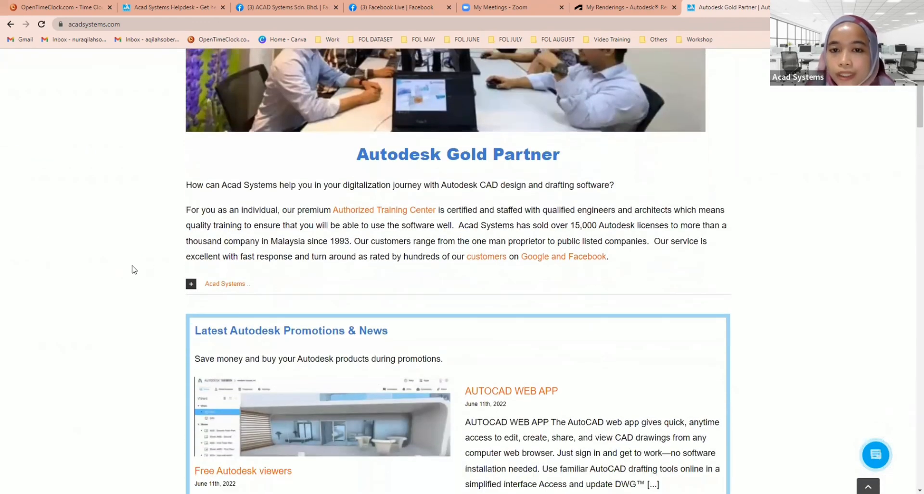
pyautogui.scroll(-15, 137, 272)
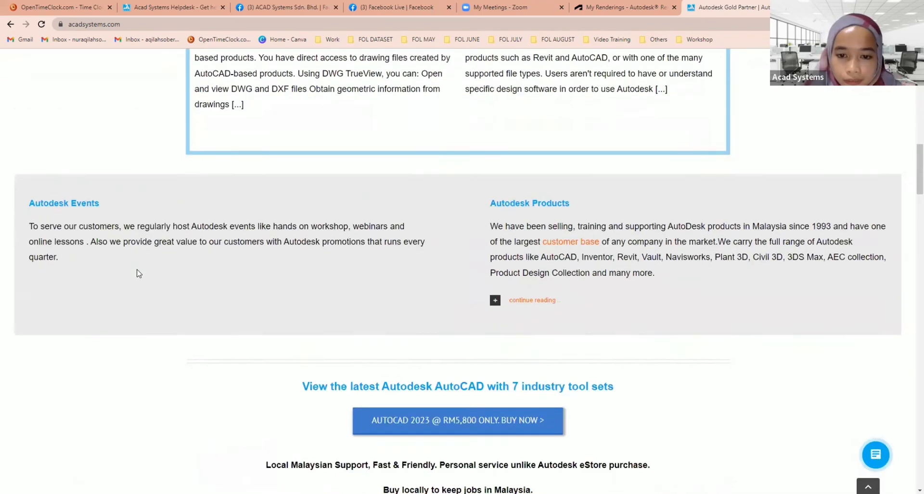
pyautogui.scroll(-4, 153, 277)
pyautogui.scroll(-16, 105, 297)
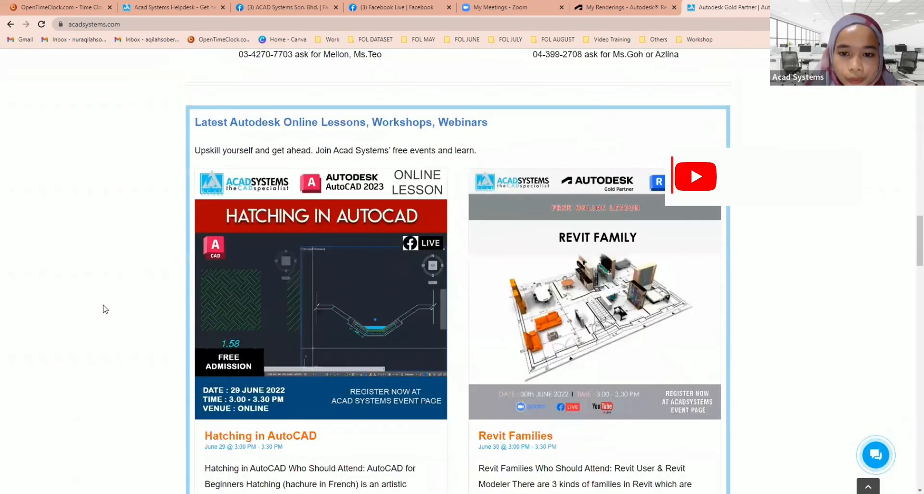
pyautogui.scroll(-20, 556, 368)
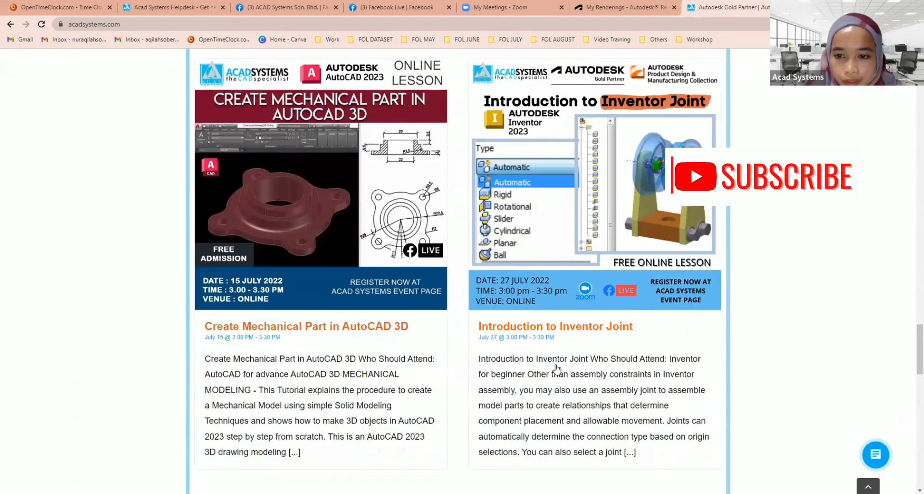
pyautogui.scroll(-3, 557, 369)
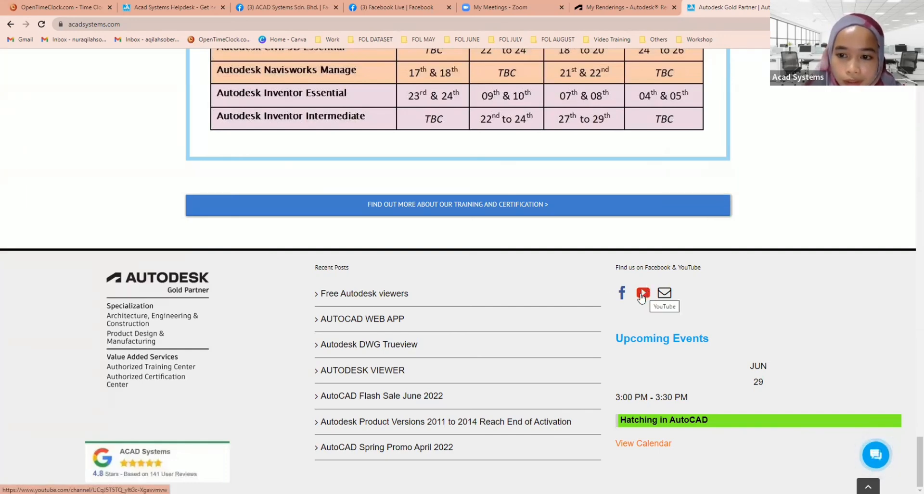
pyautogui.click(642, 295)
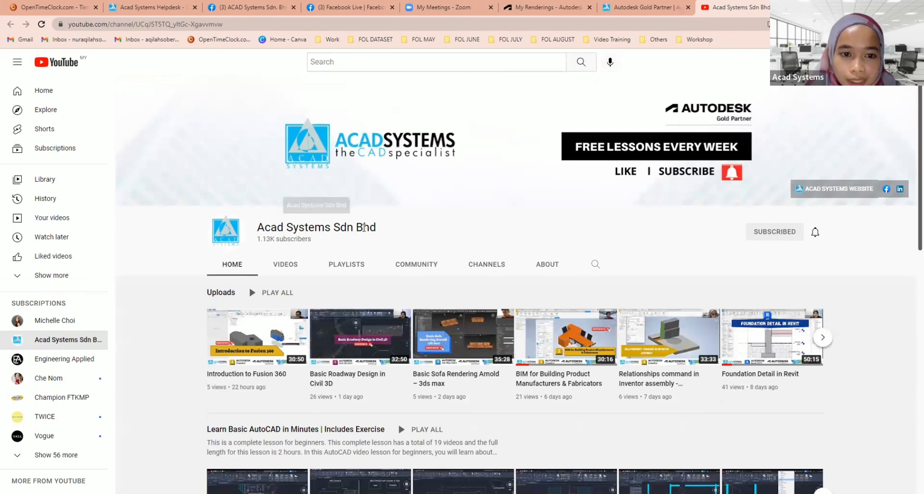
# Open the list of uploaded videos on the Acad Systems YouTube channel and look over the recent uploads
pyautogui.scroll(-3, 183, 279)
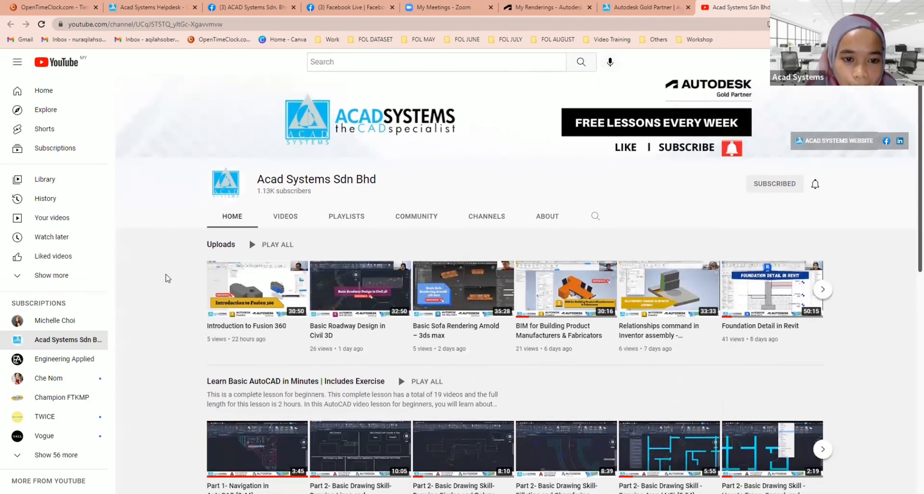
pyautogui.click(284, 119)
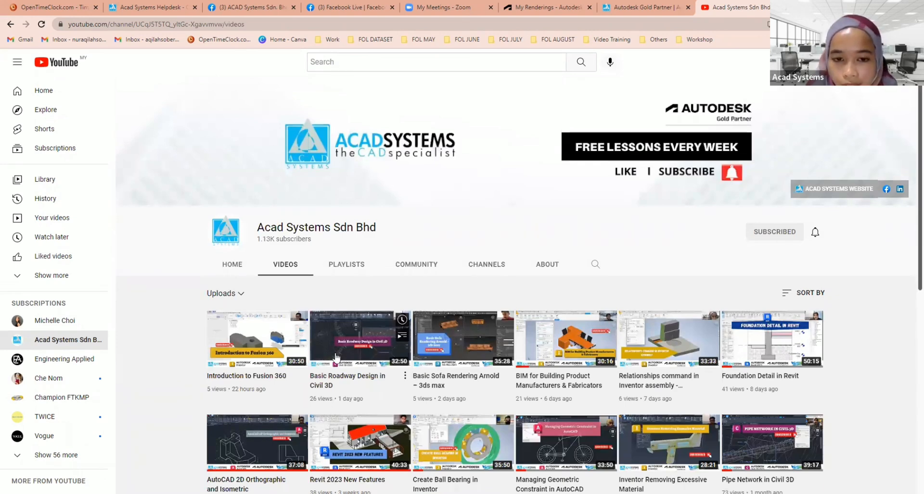
pyautogui.scroll(-4, 185, 270)
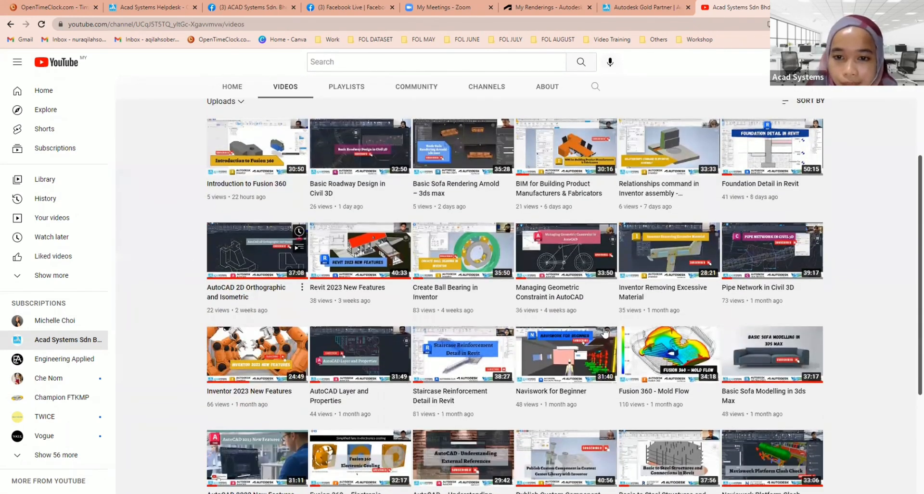
pyautogui.scroll(4, 530, 312)
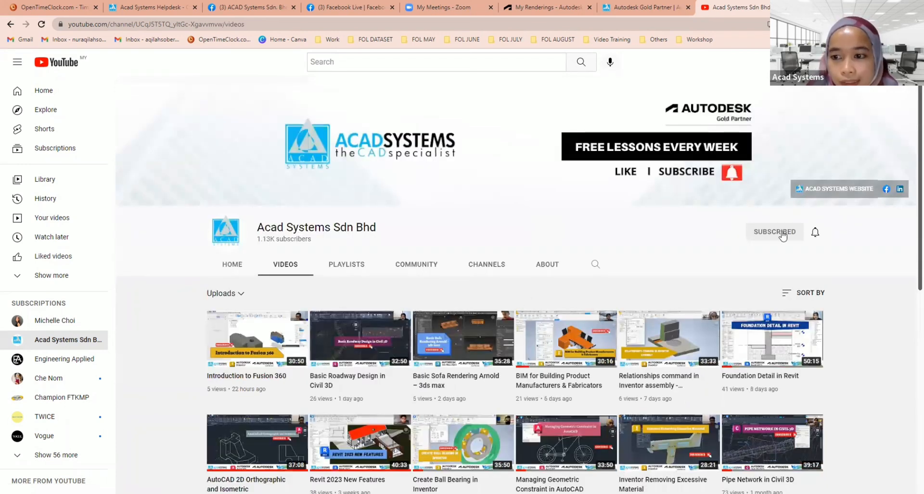
# Browse the channel's older uploaded lessons and switch to the PowerPoint presentation at the Q&A slide
pyautogui.scroll(-1, 529, 259)
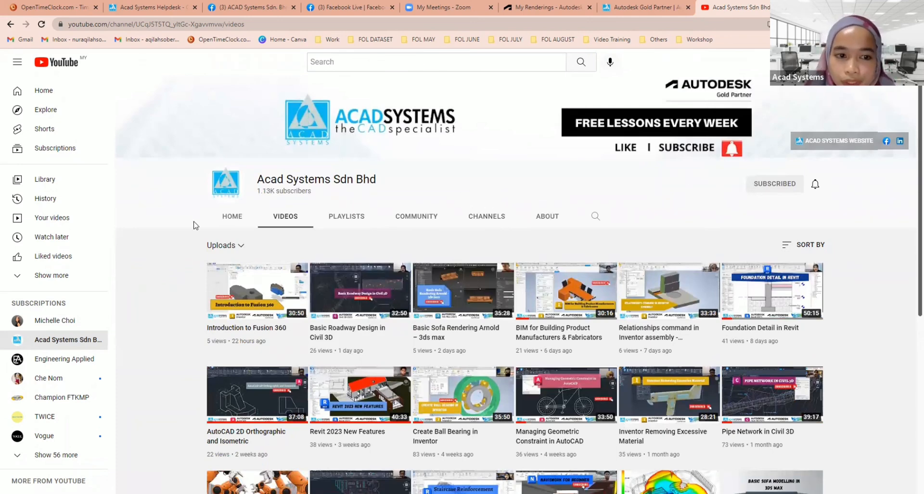
pyautogui.scroll(-8, 187, 267)
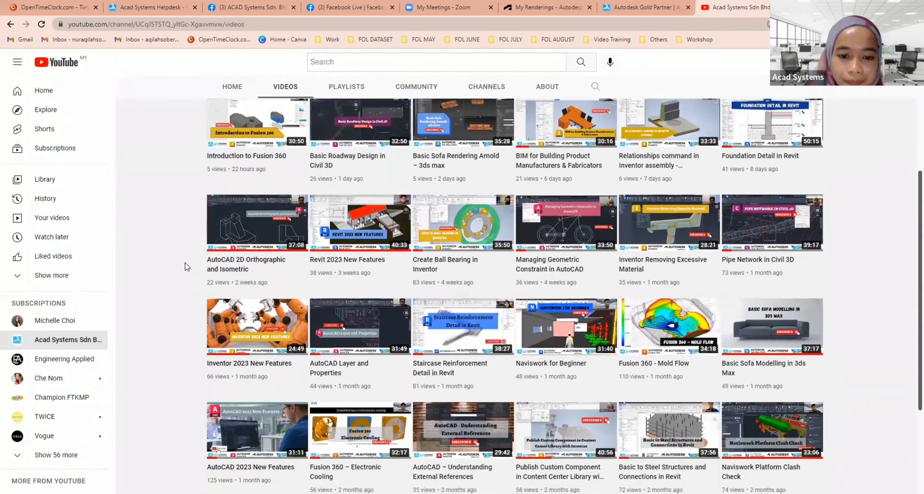
pyautogui.scroll(-5, 203, 308)
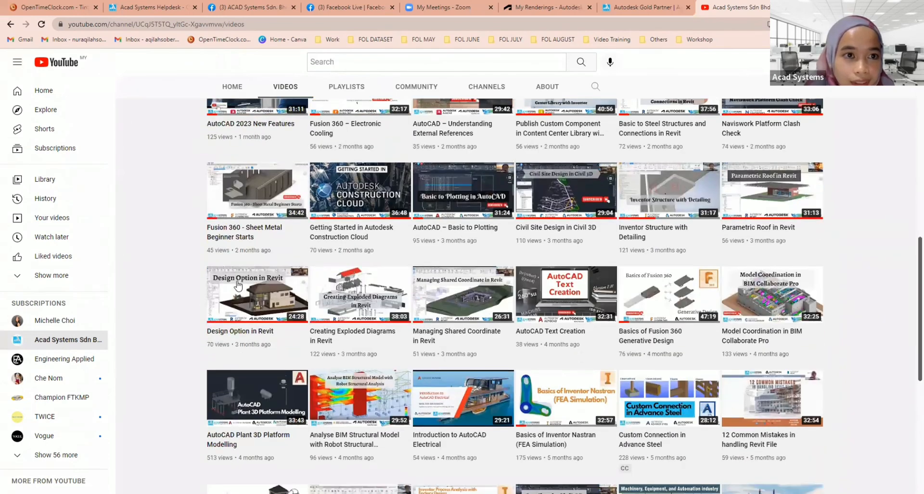
pyautogui.scroll(-1, 430, 327)
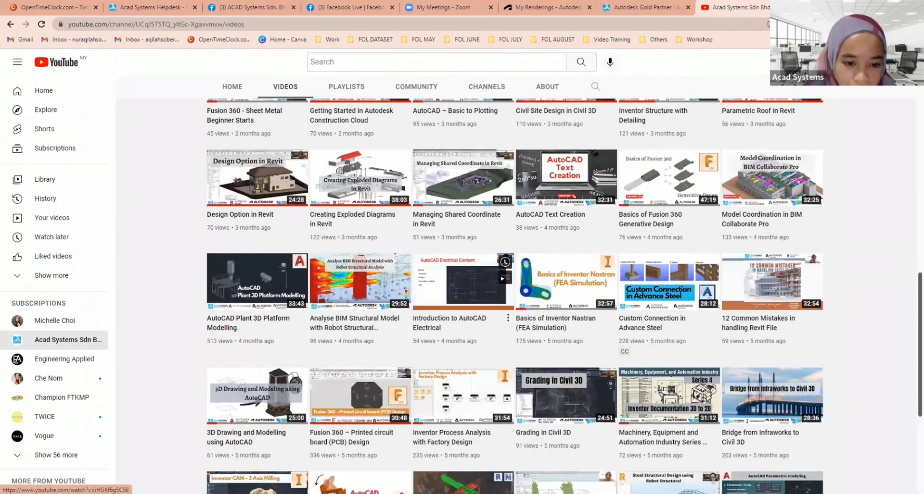
pyautogui.scroll(-3, 212, 455)
pyautogui.click(390, 460)
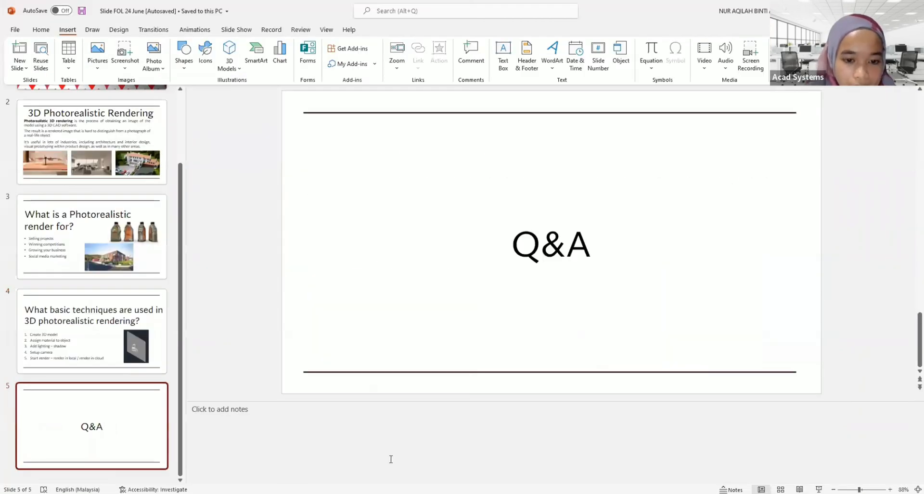